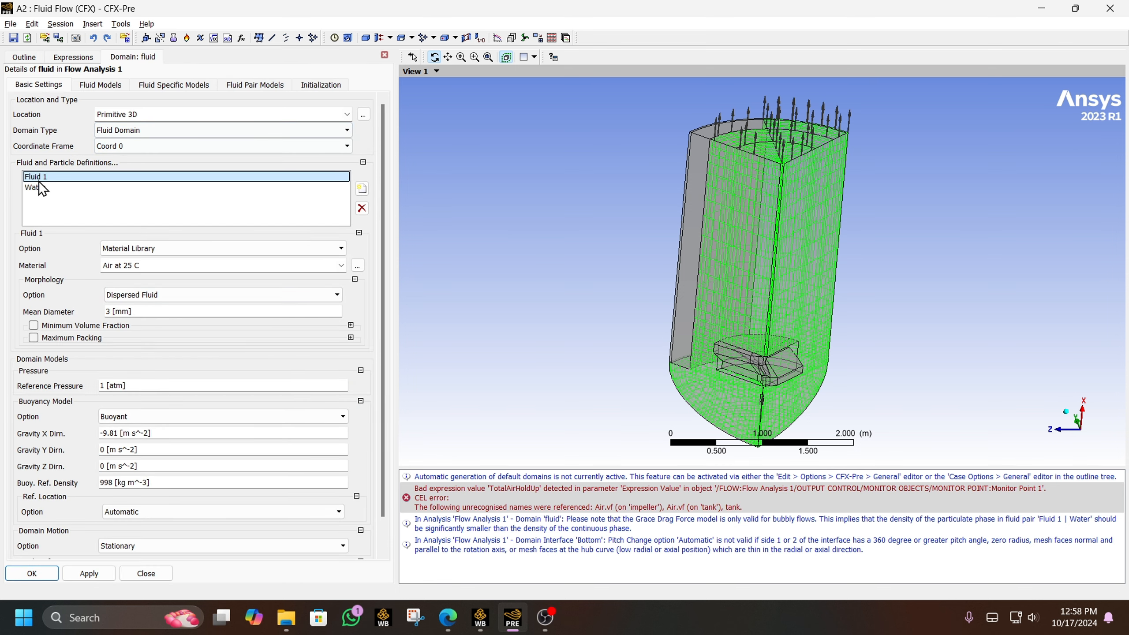
pyautogui.click(24, 57)
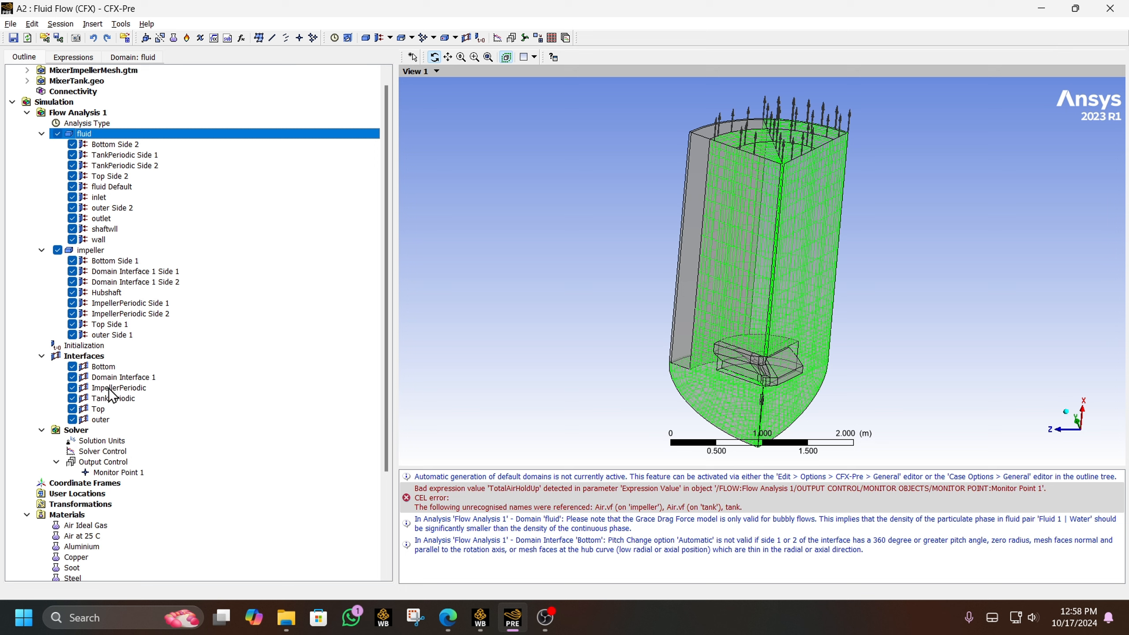
pyautogui.scroll(-2, 112, 394)
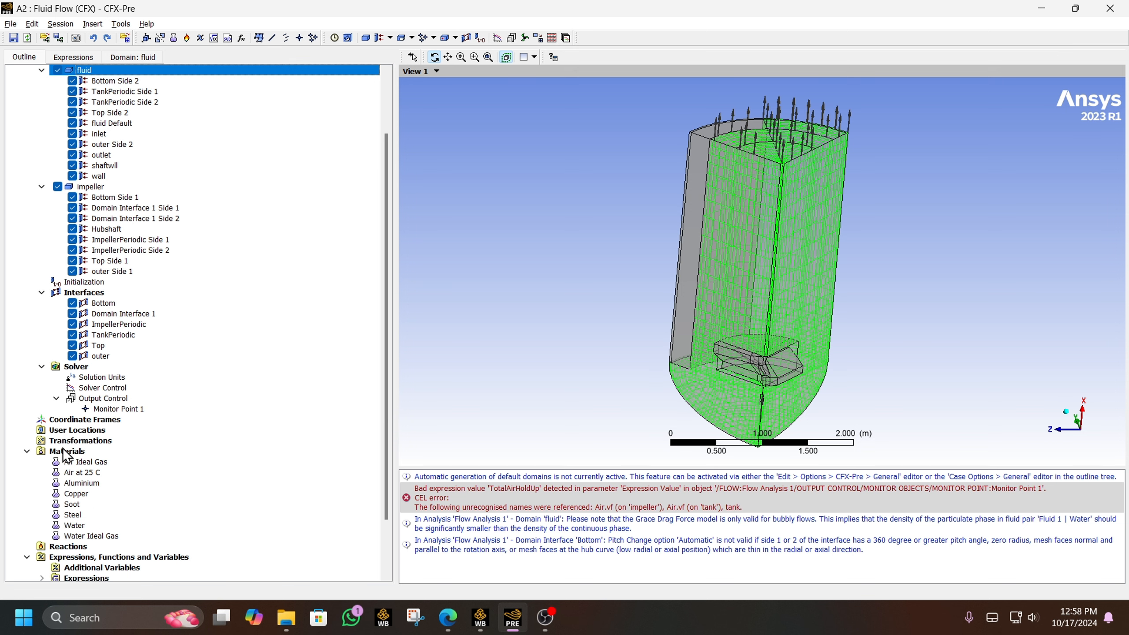
pyautogui.scroll(-2, 80, 479)
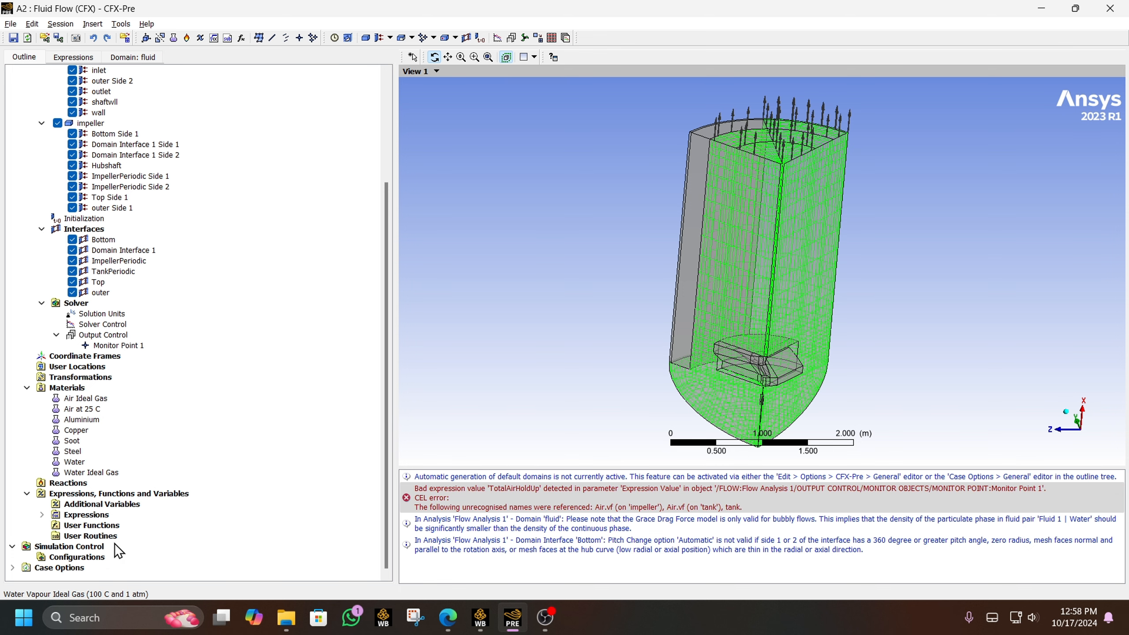
pyautogui.doubleClick(84, 516)
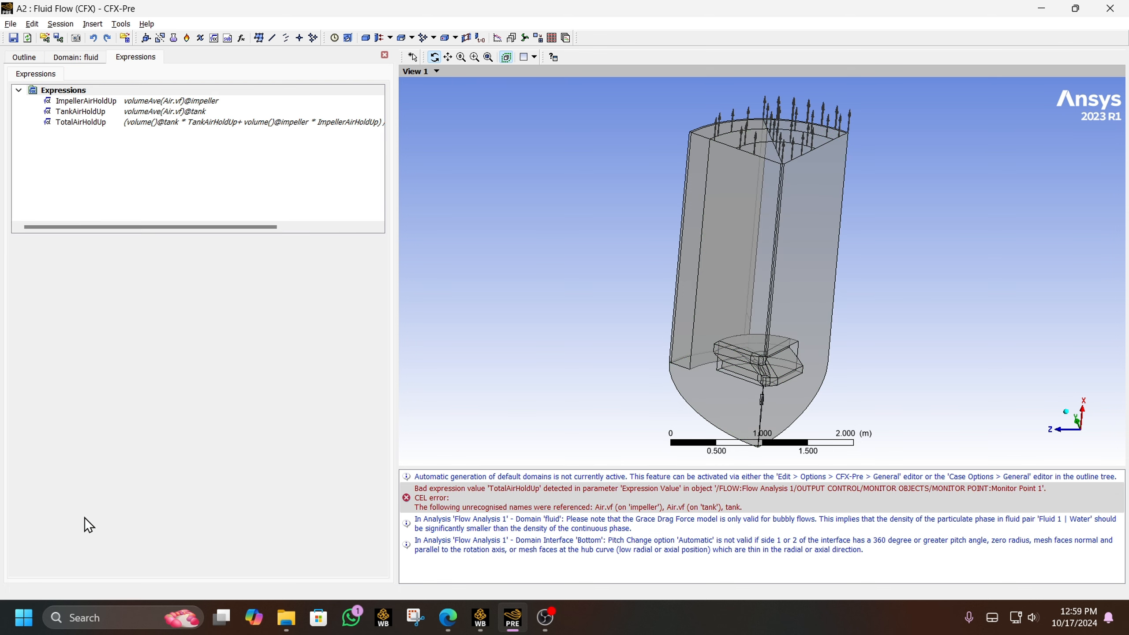
pyautogui.click(71, 101)
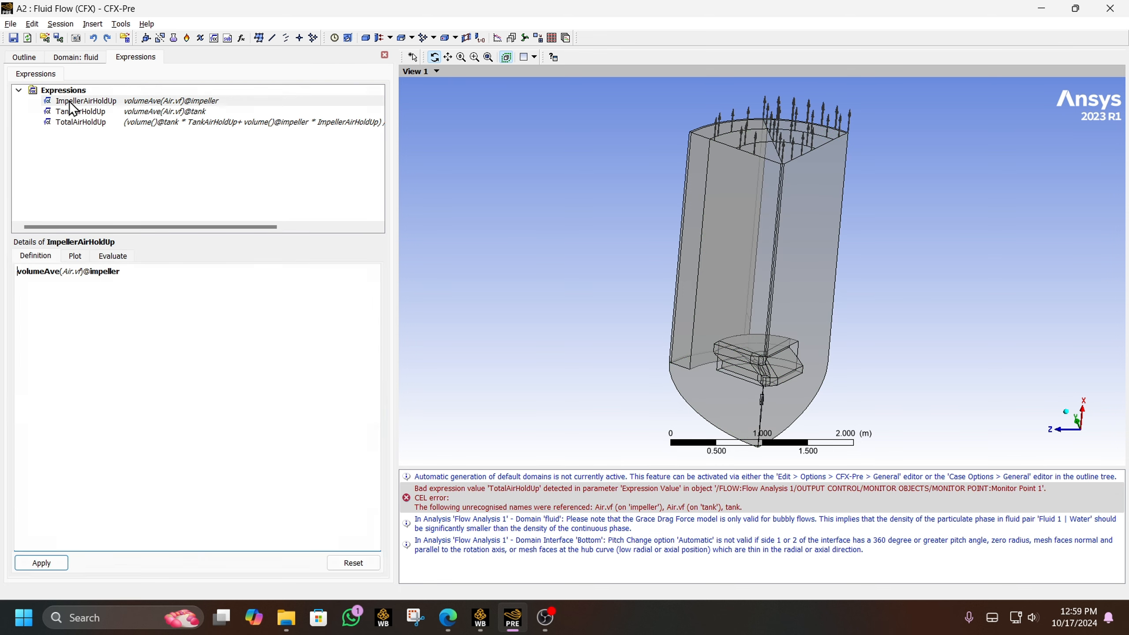
pyautogui.click(71, 271)
pyautogui.press('BackSpace')
pyautogui.press('BackSpace')
pyautogui.press('BackSpace')
pyautogui.write('Fluid 1')
pyautogui.hotkey('shift', 'Left')
pyautogui.hotkey('ctrl', 'c')
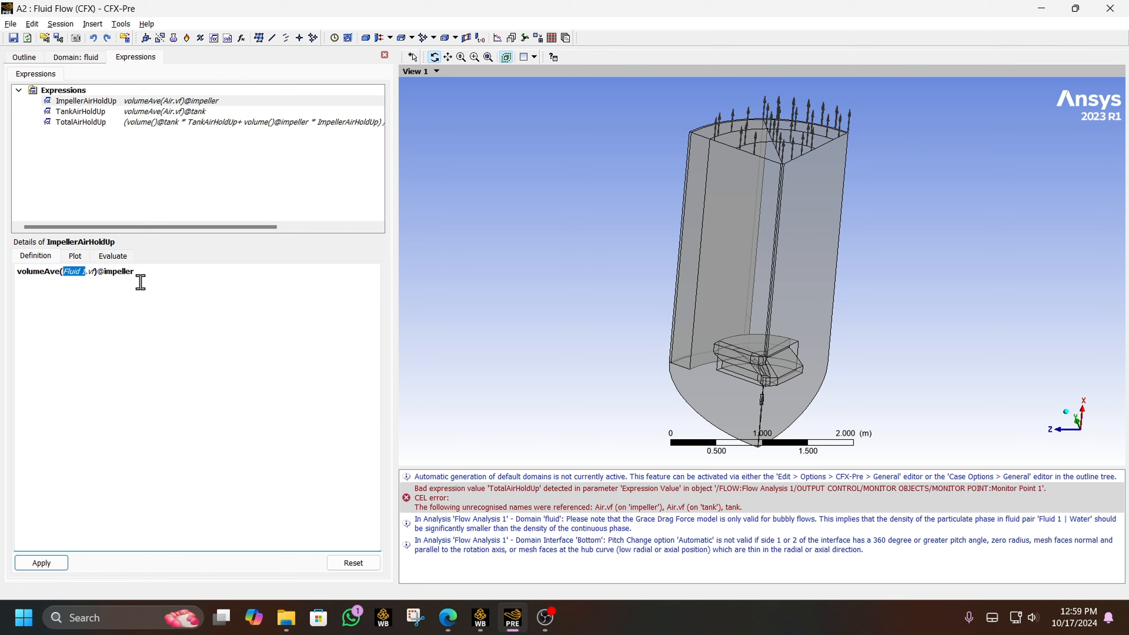
pyautogui.click(60, 564)
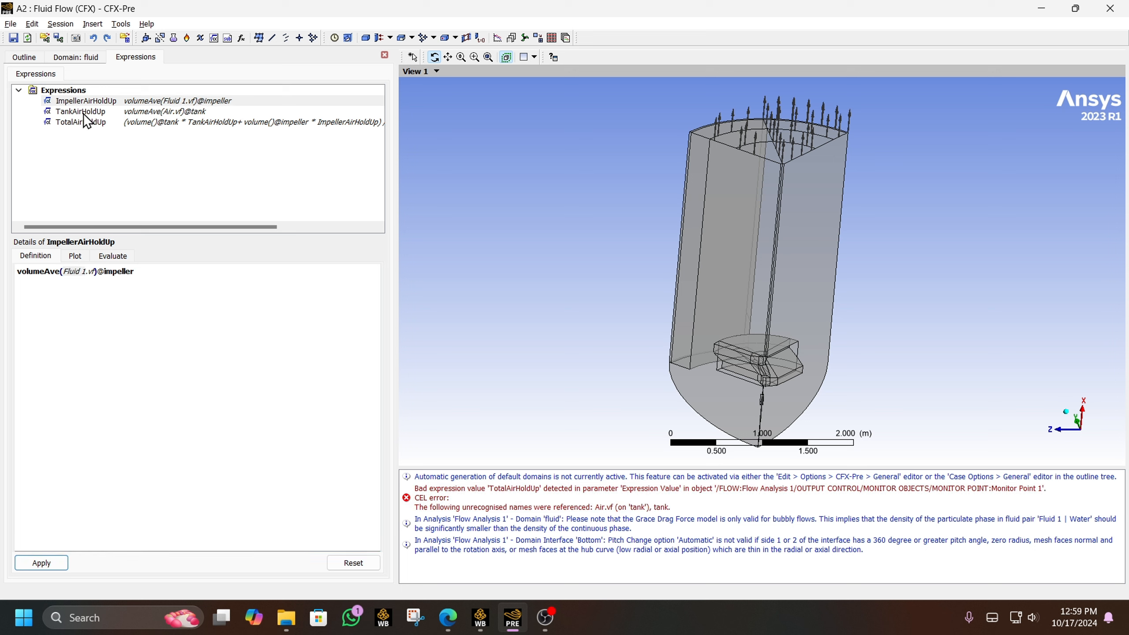
pyautogui.click(82, 111)
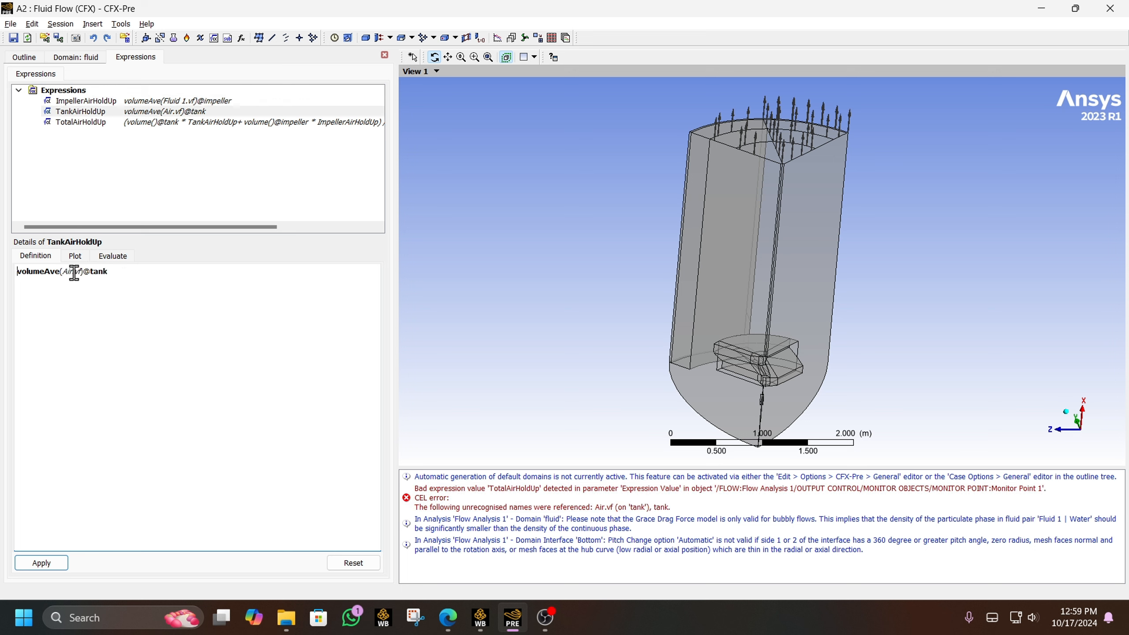
pyautogui.click(73, 272)
pyautogui.press('BackSpace')
pyautogui.press('BackSpace')
pyautogui.press('BackSpace')
pyautogui.hotkey('ctrl', 'v')
pyautogui.click(53, 566)
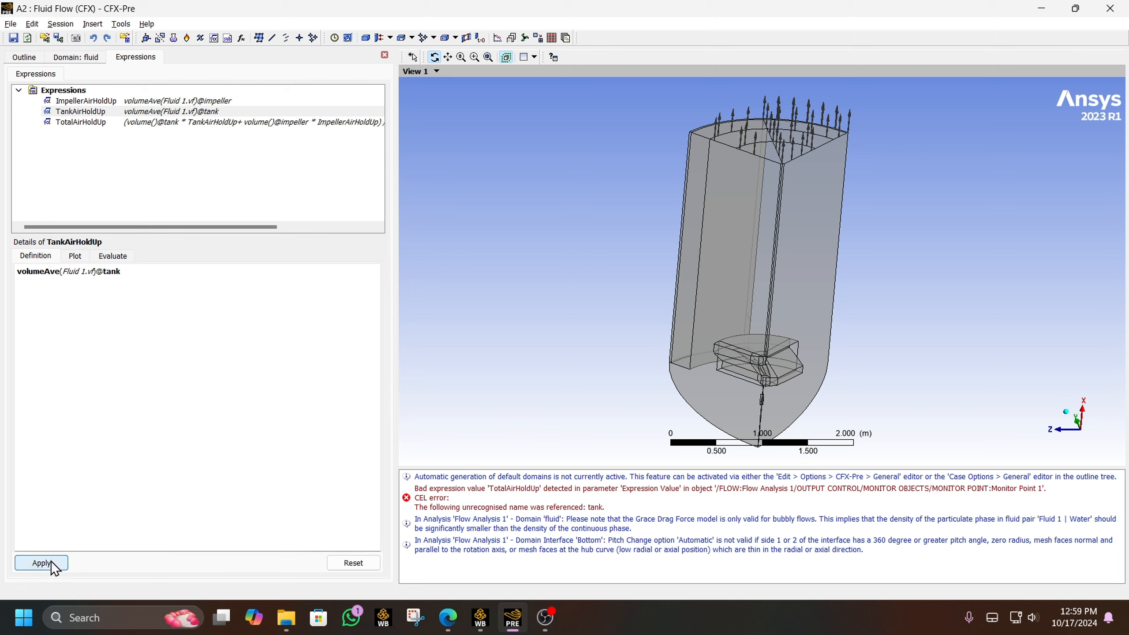
# Review the TotalAirHoldUp expression and the impeller and tank hold-up definitions it references
pyautogui.click(114, 122)
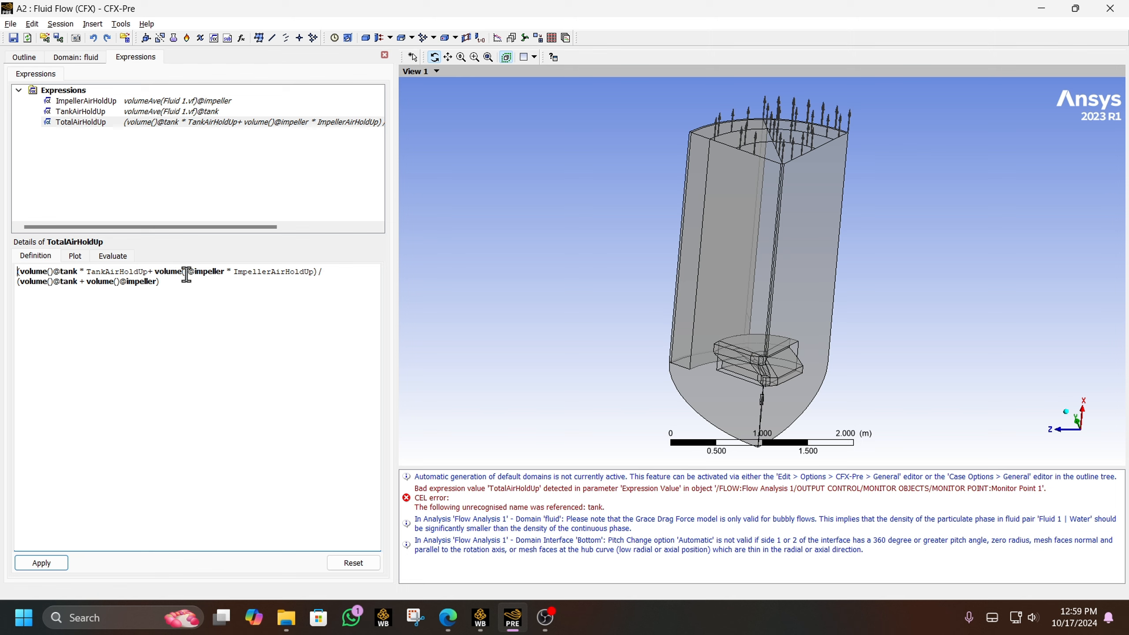
pyautogui.click(267, 272)
pyautogui.click(95, 102)
pyautogui.click(97, 111)
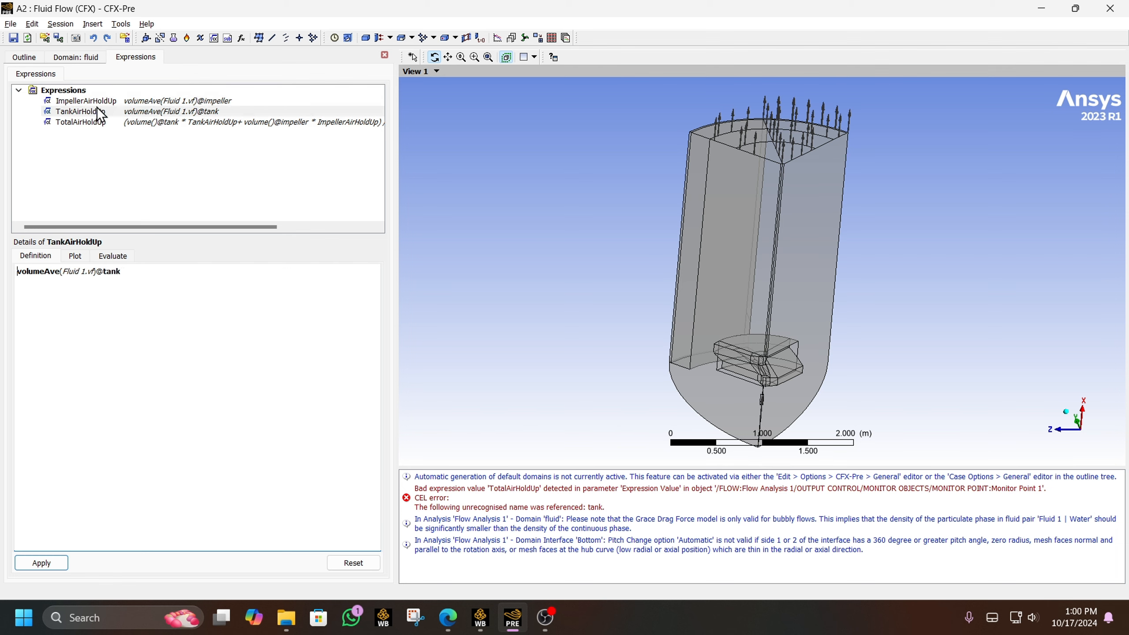
# Rename the fluid domain in Flow Analysis 1 as tank to match the name used in the expressions
pyautogui.click(24, 56)
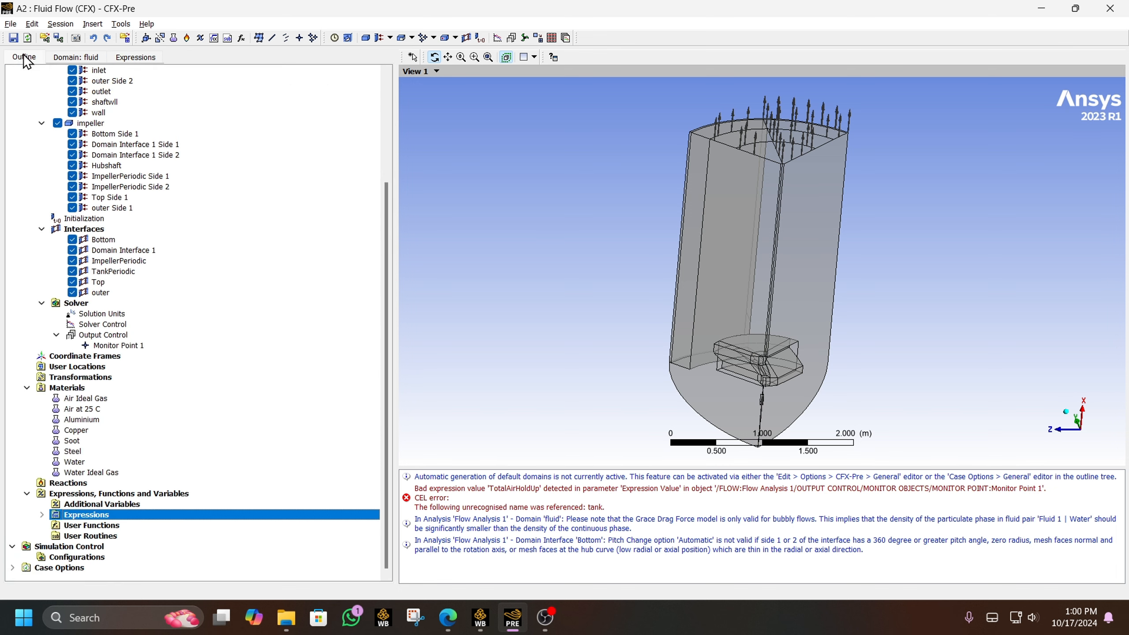
pyautogui.scroll(5, 147, 240)
pyautogui.click(87, 145)
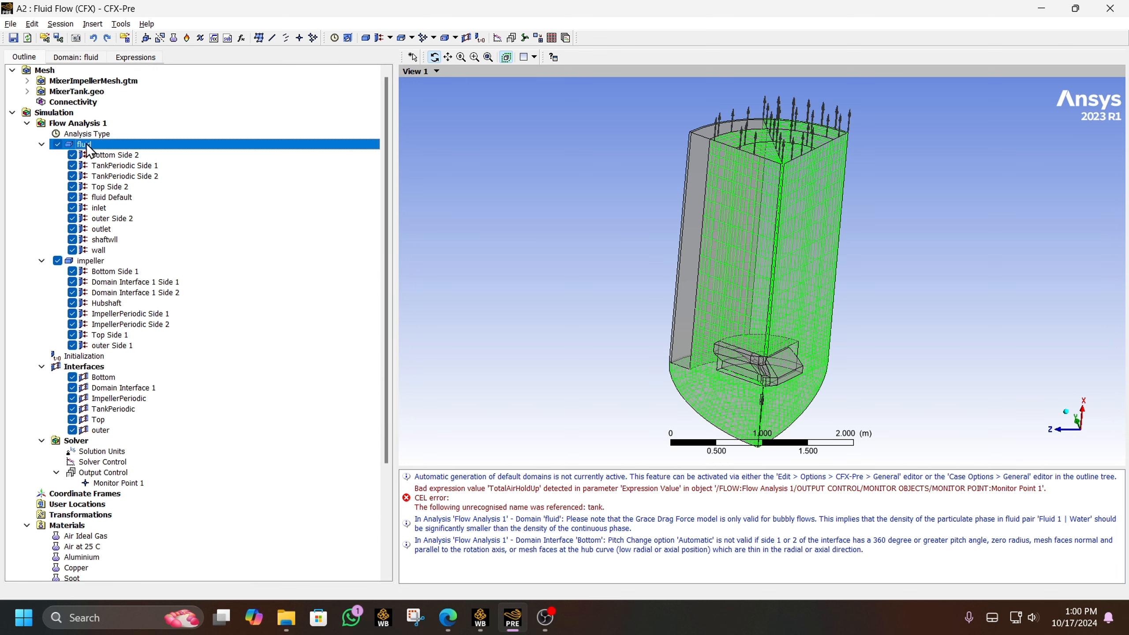
pyautogui.rightClick(87, 146)
pyautogui.click(146, 341)
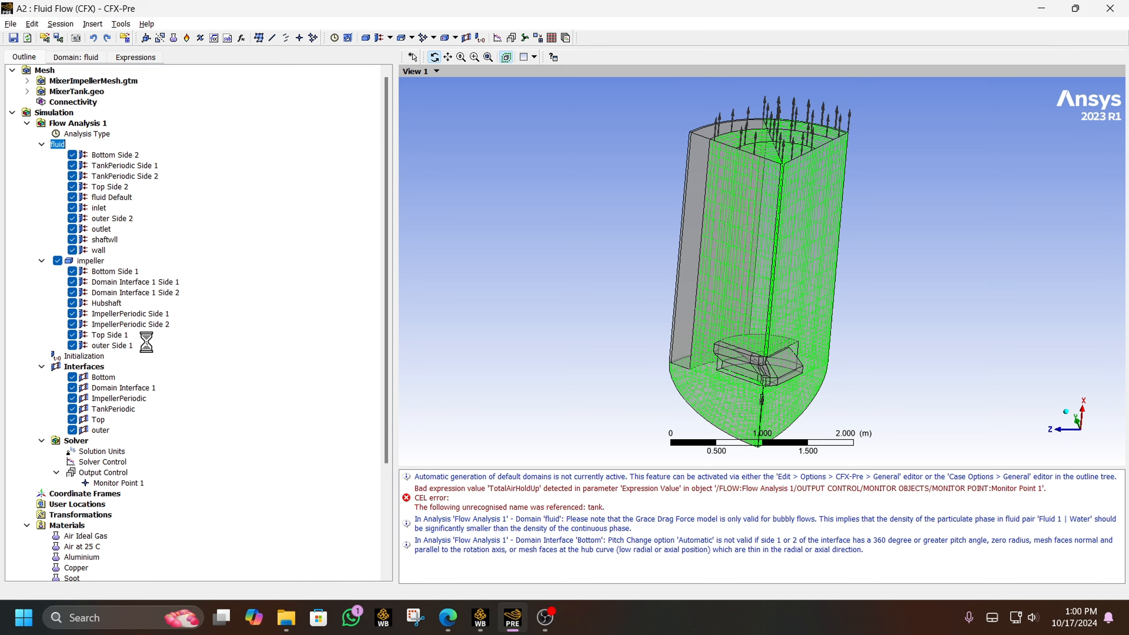
pyautogui.write('tank')
pyautogui.press('Return')
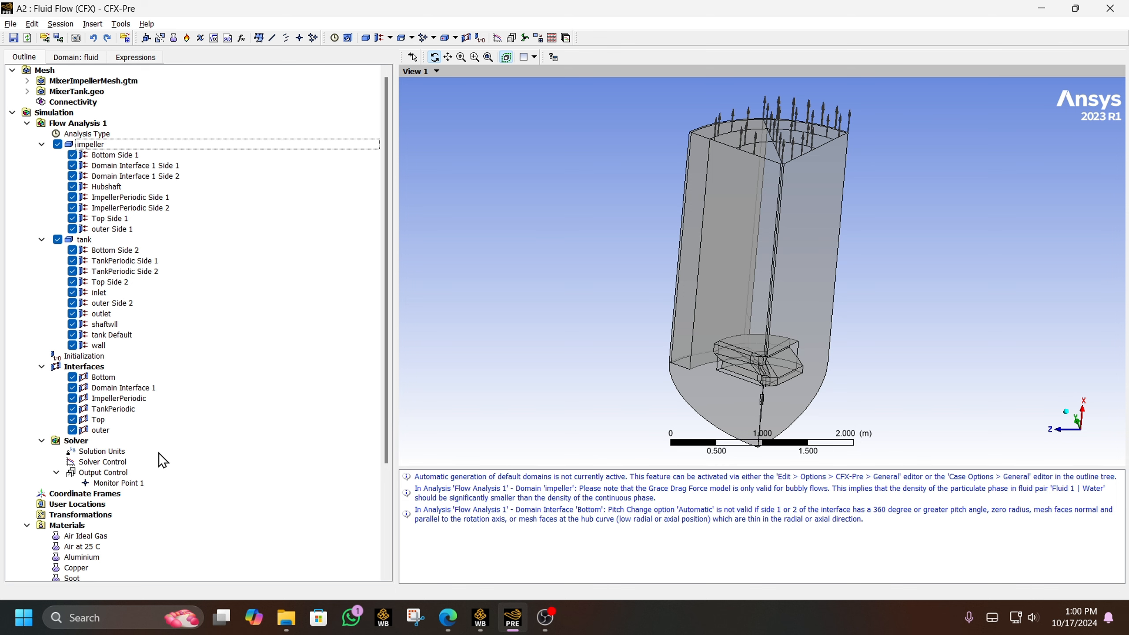
# Switch to Workbench and open the Solution cell of the Fluid Flow (CFX) system for editing
pyautogui.scroll(-4, 159, 453)
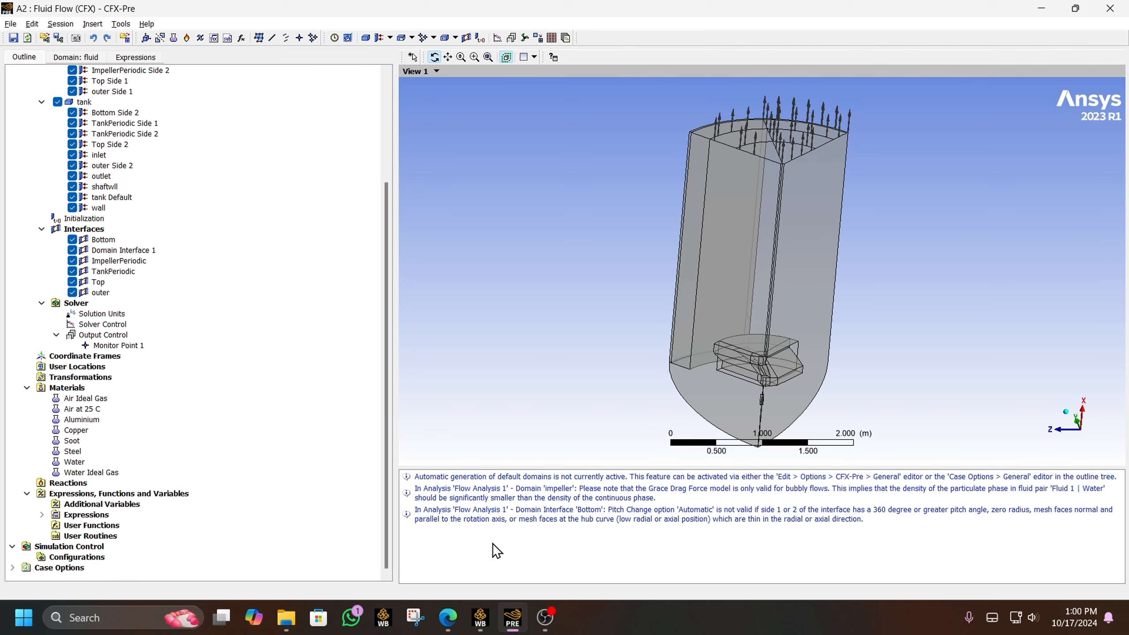
pyautogui.click(485, 623)
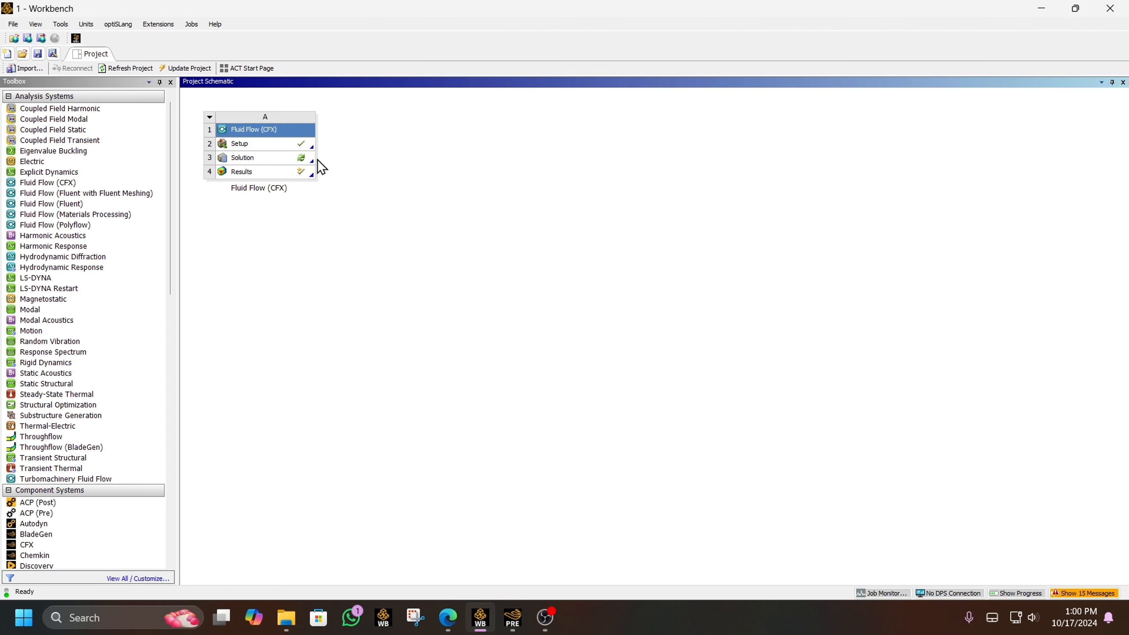
pyautogui.rightClick(306, 159)
pyautogui.click(334, 164)
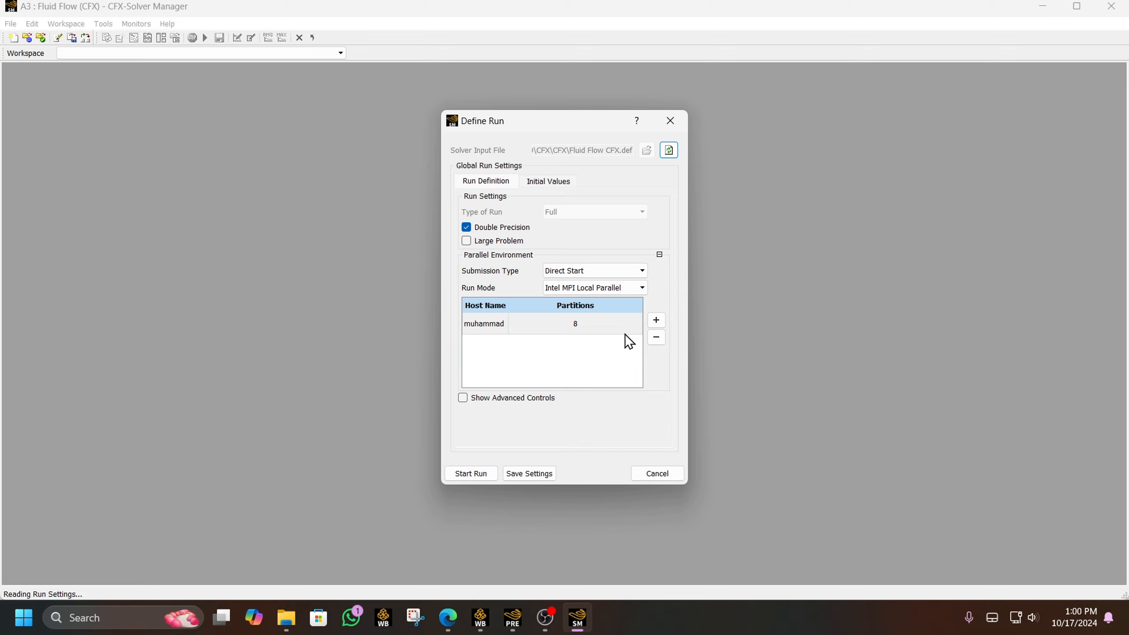
# Set the run's initialization option to Initial Conditions and start the solver run
pyautogui.click(550, 181)
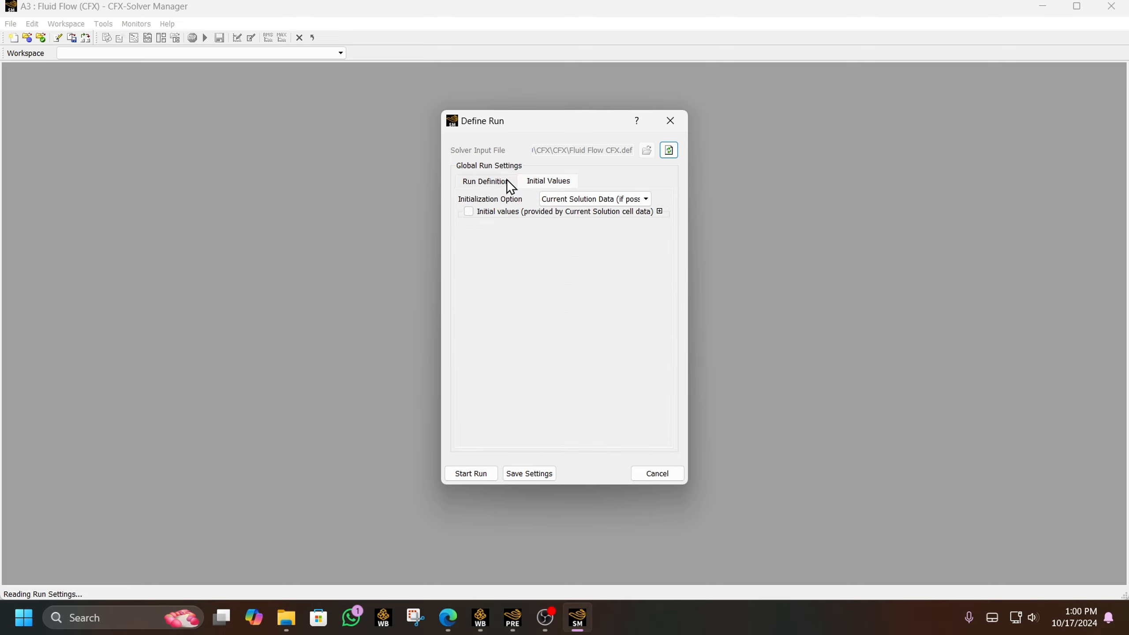
pyautogui.click(608, 201)
pyautogui.click(587, 244)
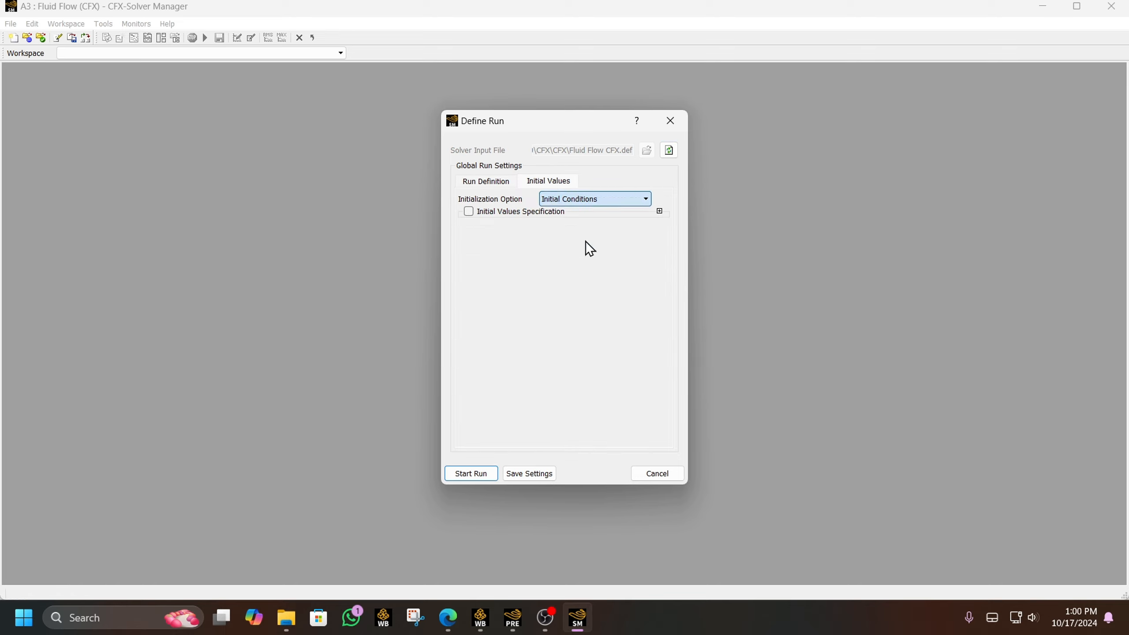
pyautogui.click(470, 474)
# Return to CFX-Solver Manager, dismiss the run completion message and close the solver window
pyautogui.click(545, 617)
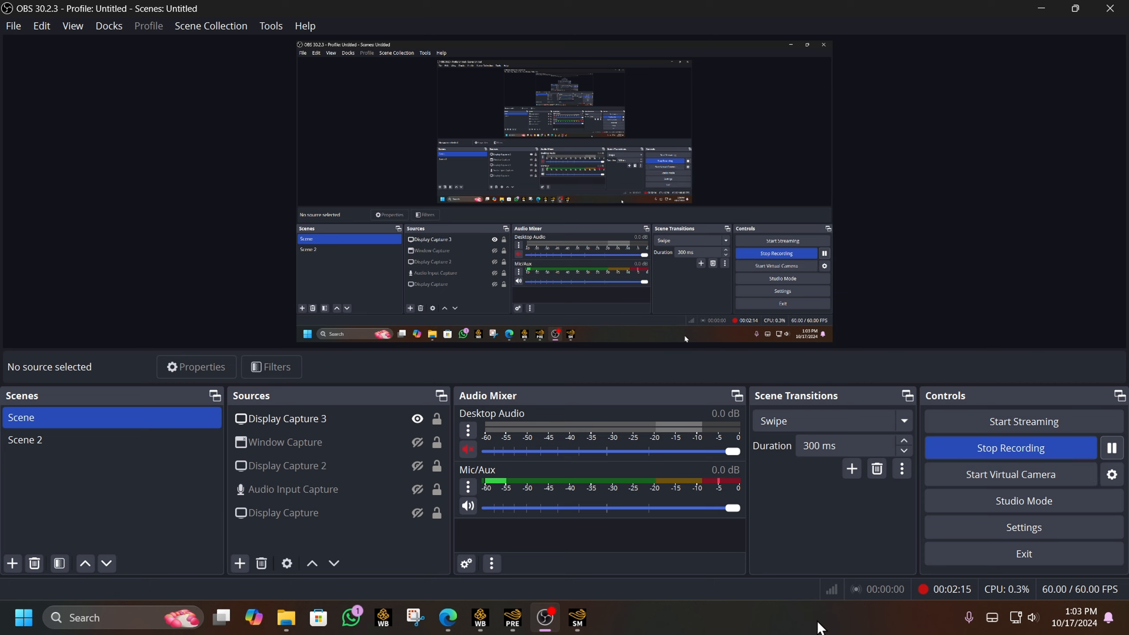
pyautogui.click(590, 628)
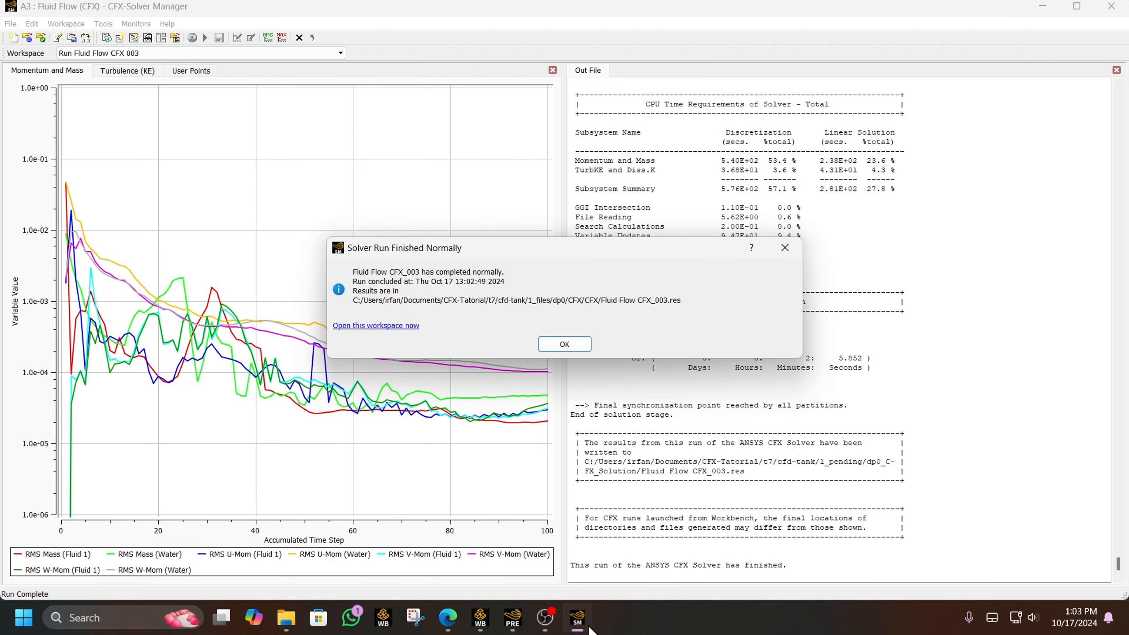
pyautogui.click(591, 627)
pyautogui.click(578, 618)
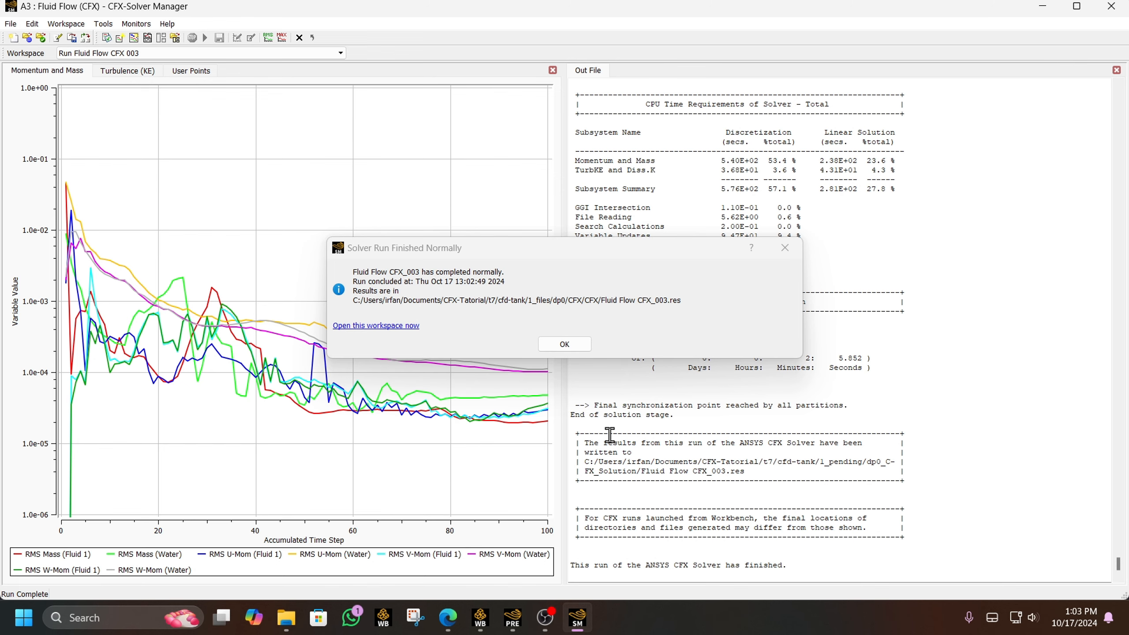
pyautogui.click(569, 343)
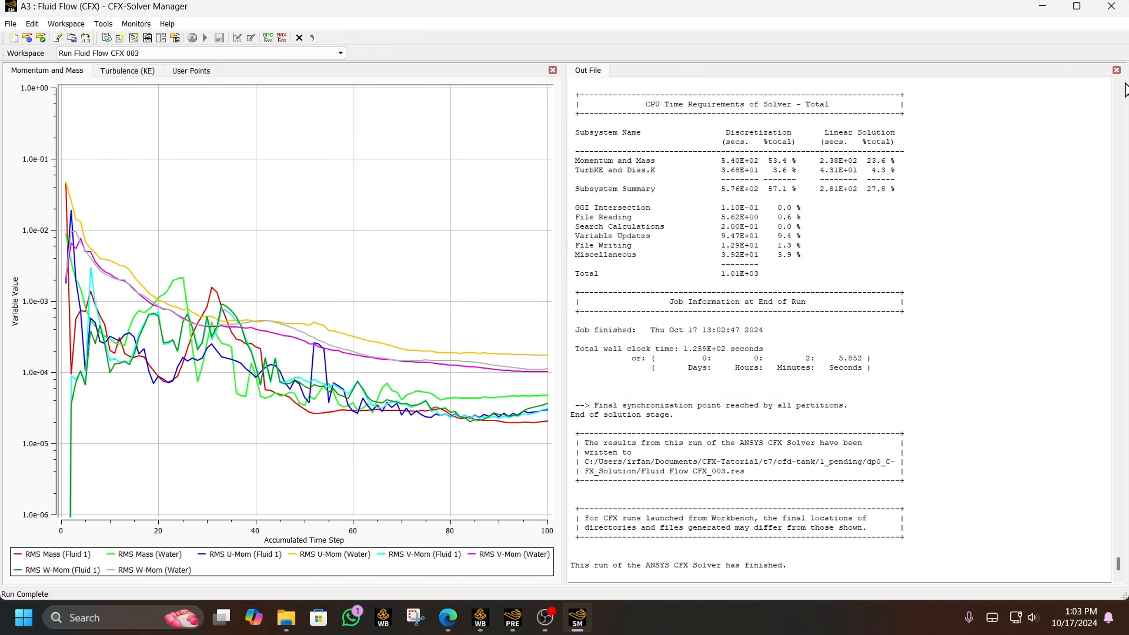
pyautogui.click(1112, 6)
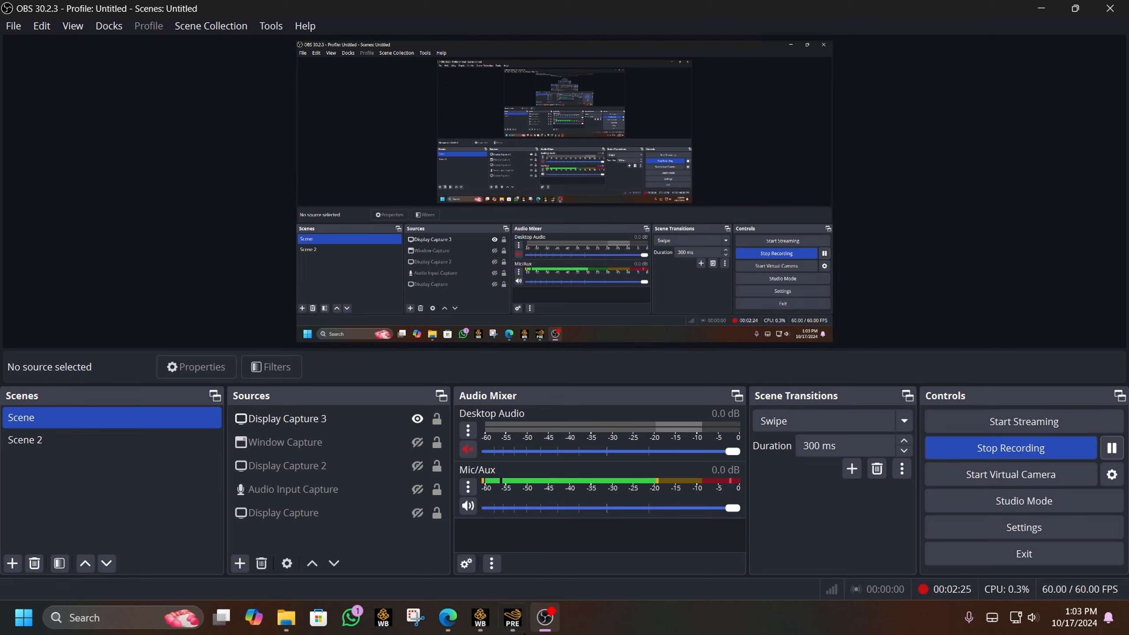
# Open the Fluid Flow (CFX) system's Results from Workbench and examine the existing plots in CFD-Post
pyautogui.click(485, 623)
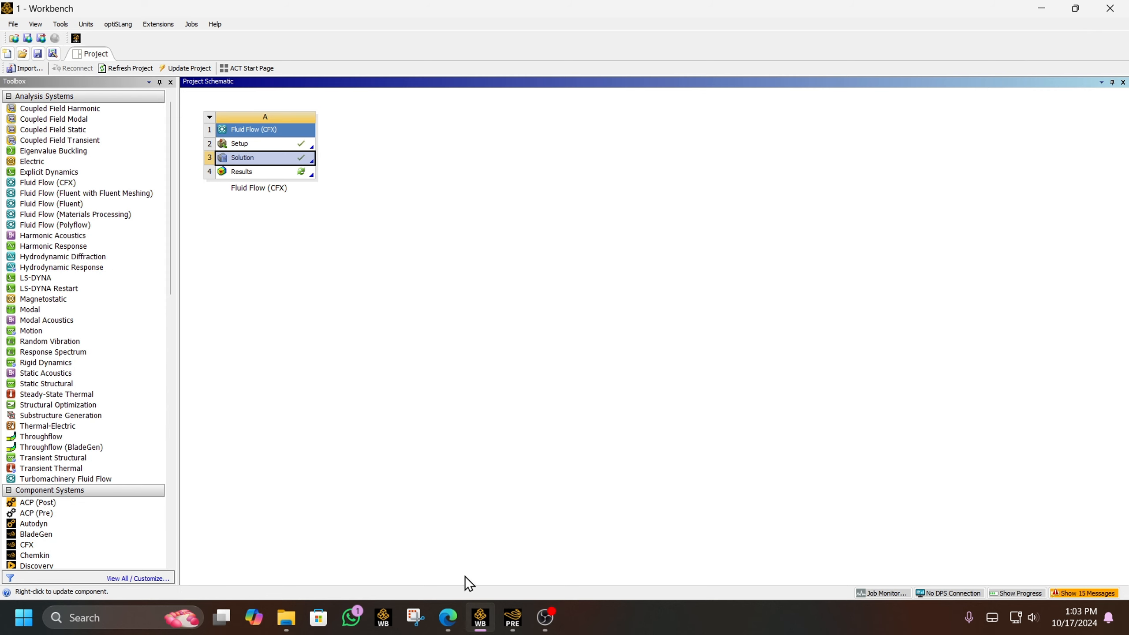
pyautogui.doubleClick(286, 172)
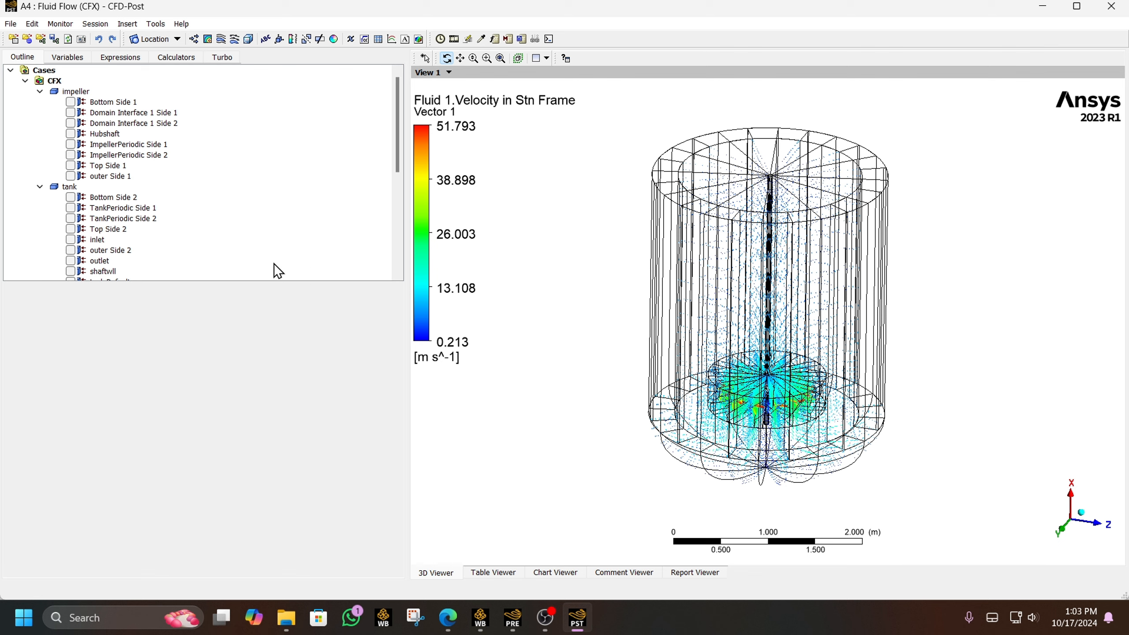
pyautogui.scroll(-7, 256, 217)
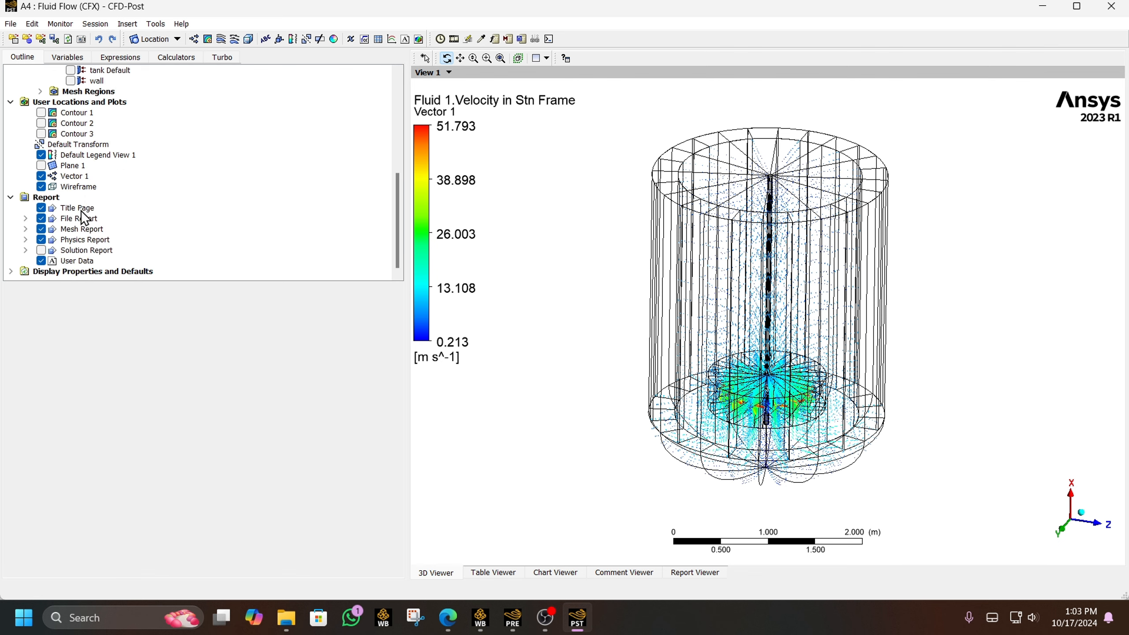
pyautogui.click(87, 114)
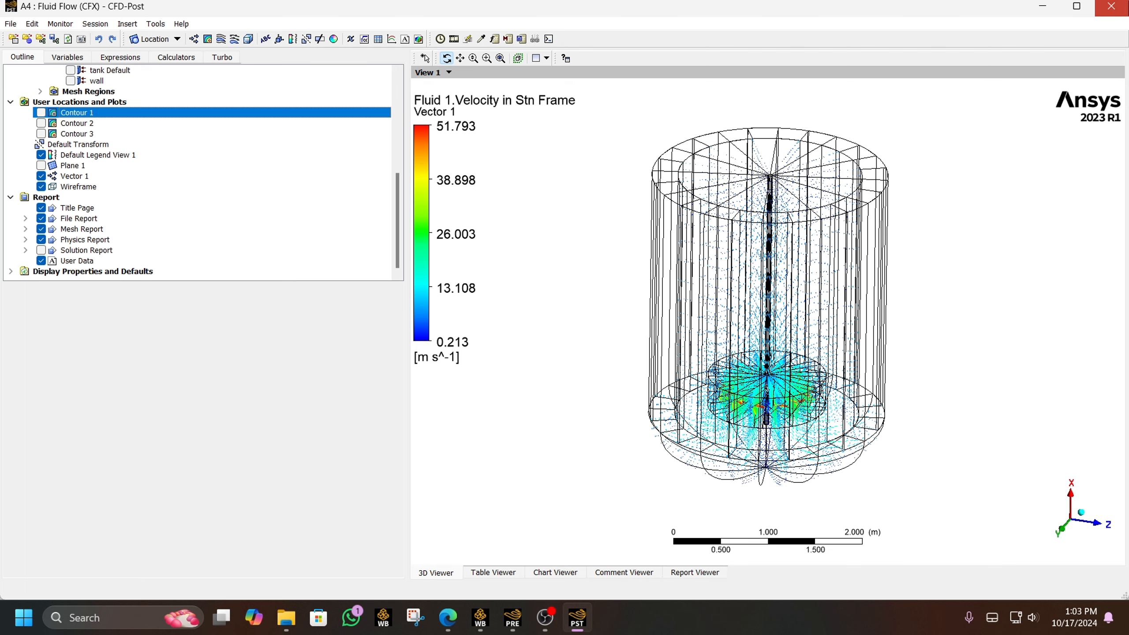
# Add a Results component in Workbench linked to the CFX Solution with Transfer Default Data, and open it in CFD-Post
pyautogui.click(482, 616)
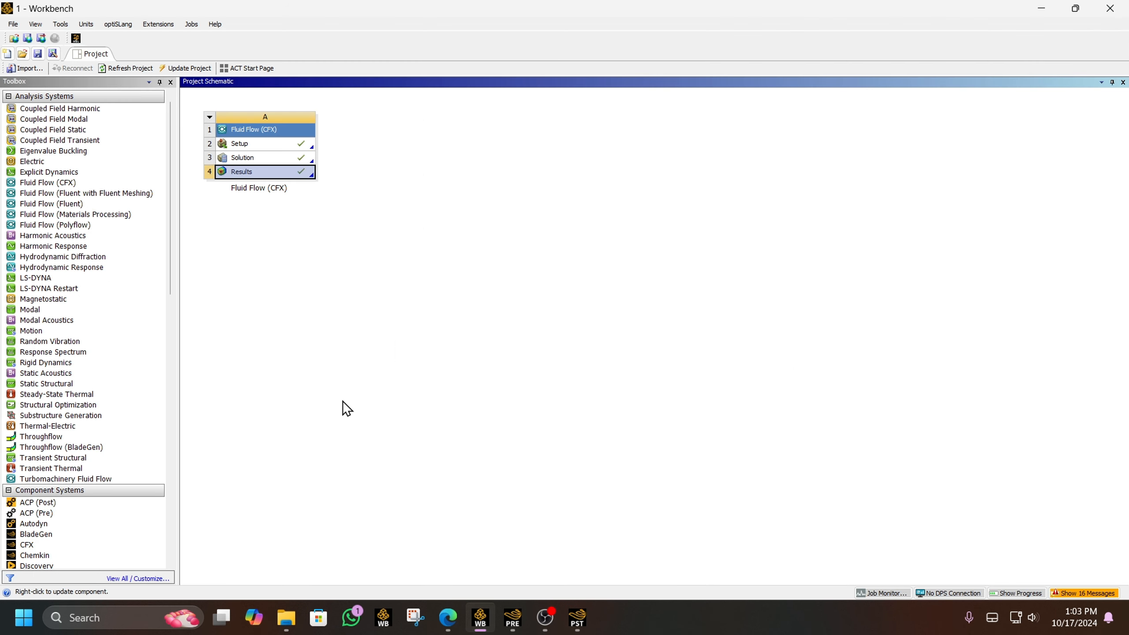
pyautogui.scroll(-8, 91, 363)
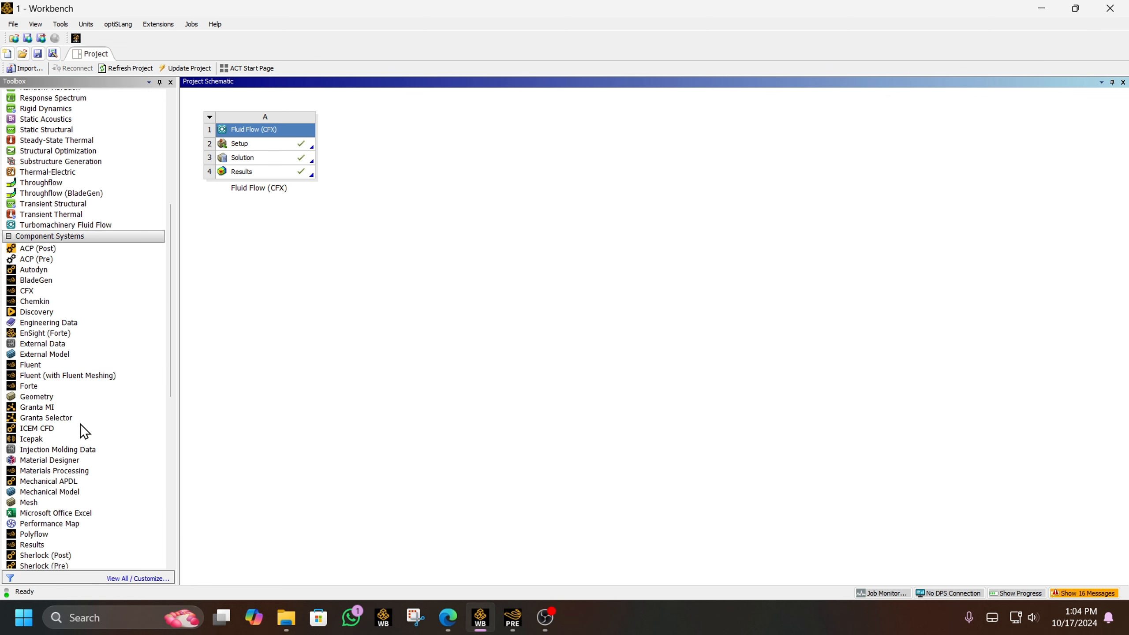
pyautogui.scroll(-2, 81, 423)
pyautogui.scroll(1, 81, 423)
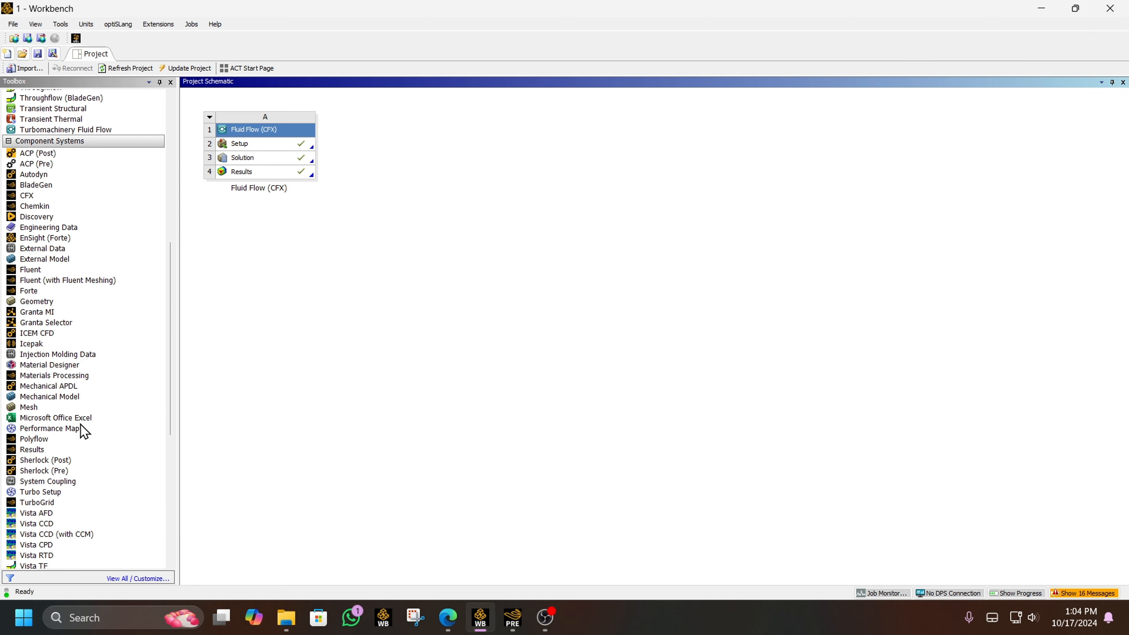
pyautogui.moveTo(41, 450); pyautogui.dragTo(269, 161)
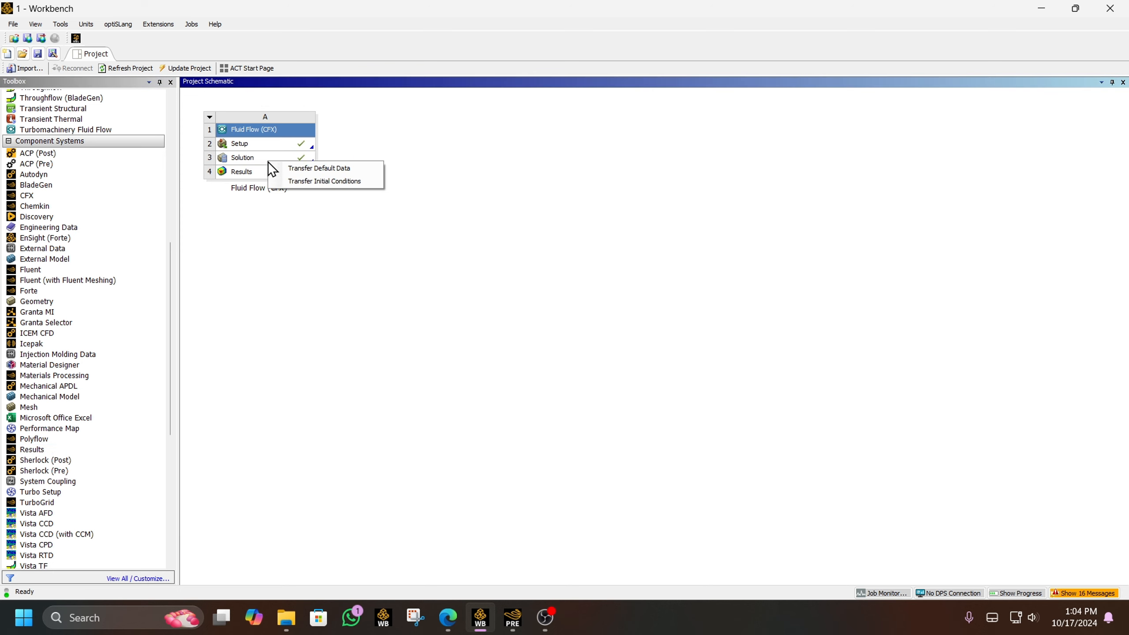
pyautogui.click(282, 168)
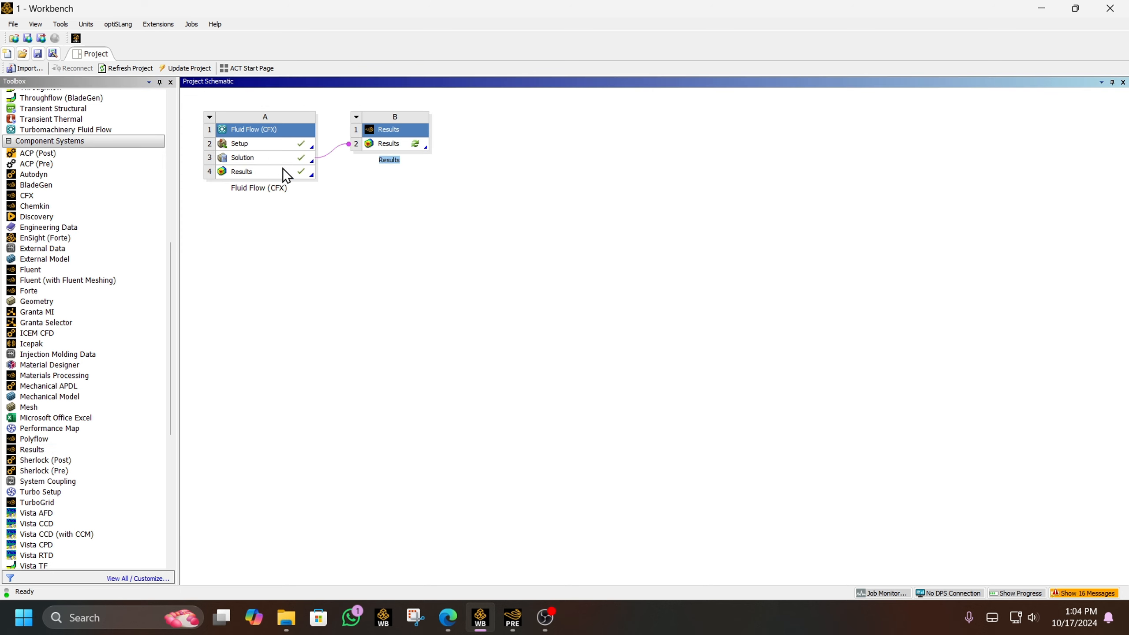
pyautogui.doubleClick(418, 145)
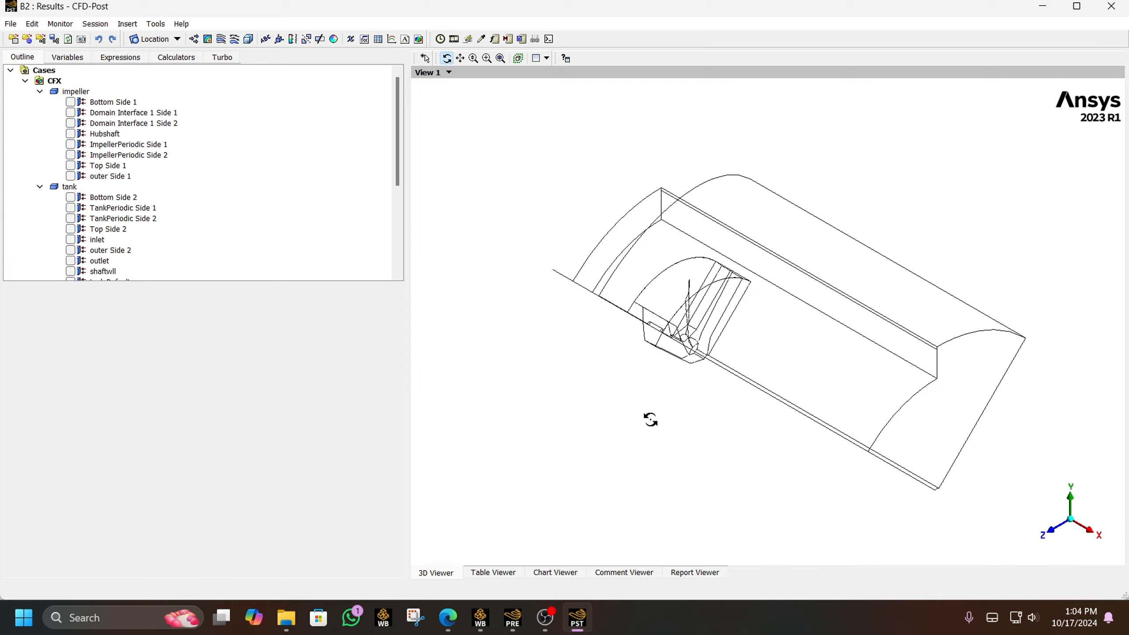
# Turn off Instancing Info From Domain in the Default Transform and set its rotation axis to X
pyautogui.moveTo(650, 420); pyautogui.dragTo(584, 313)
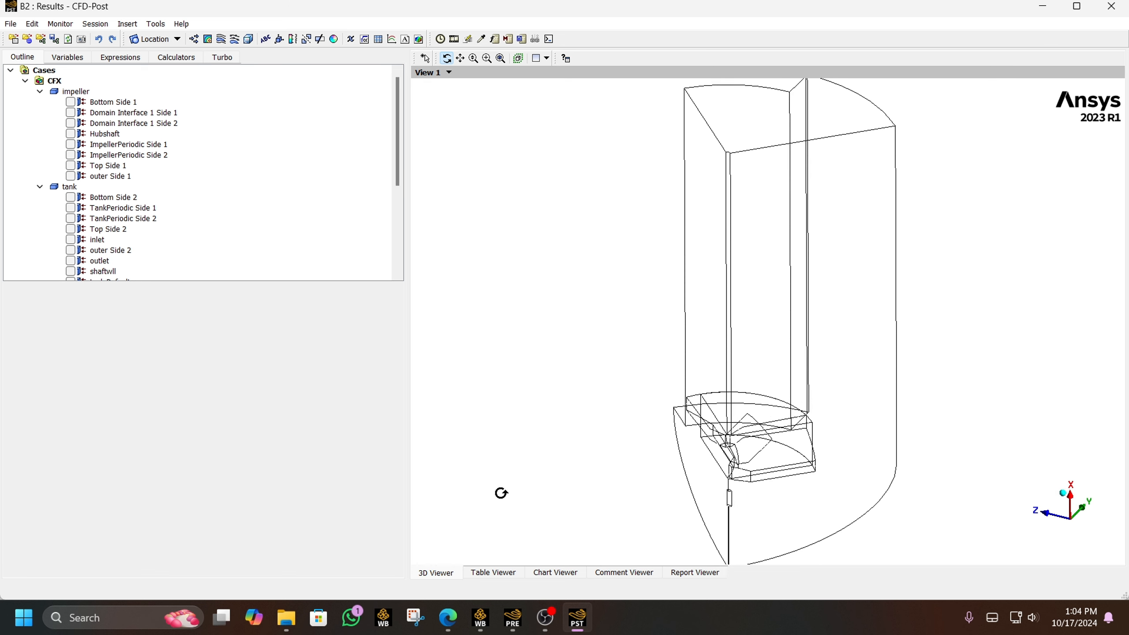
pyautogui.scroll(-3, 711, 386)
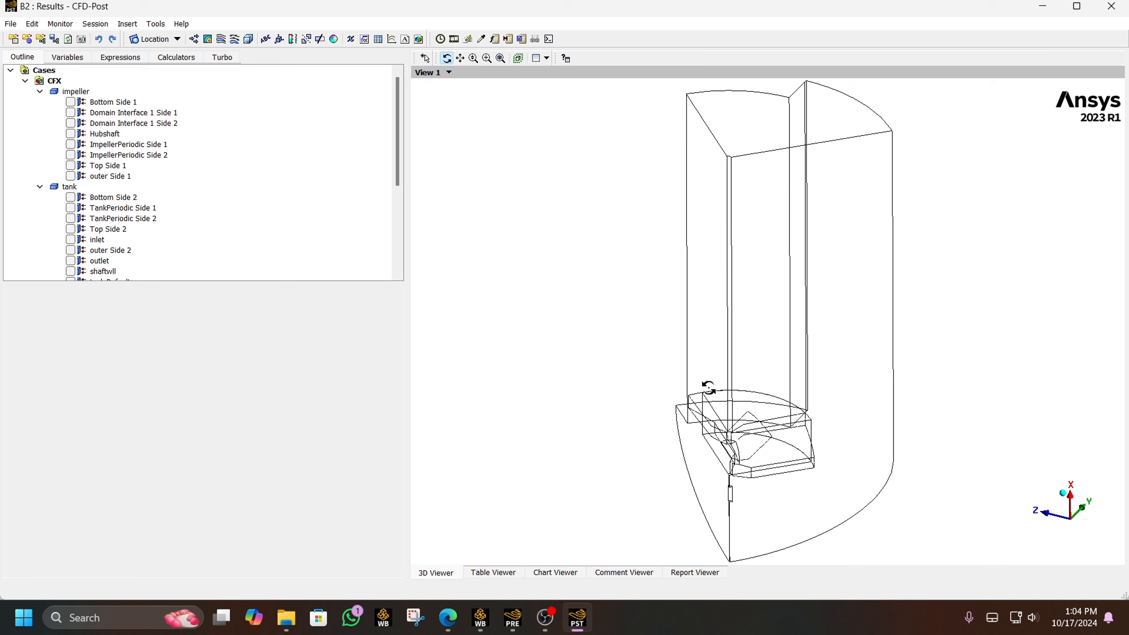
pyautogui.click(505, 62)
pyautogui.moveTo(735, 318); pyautogui.dragTo(737, 320)
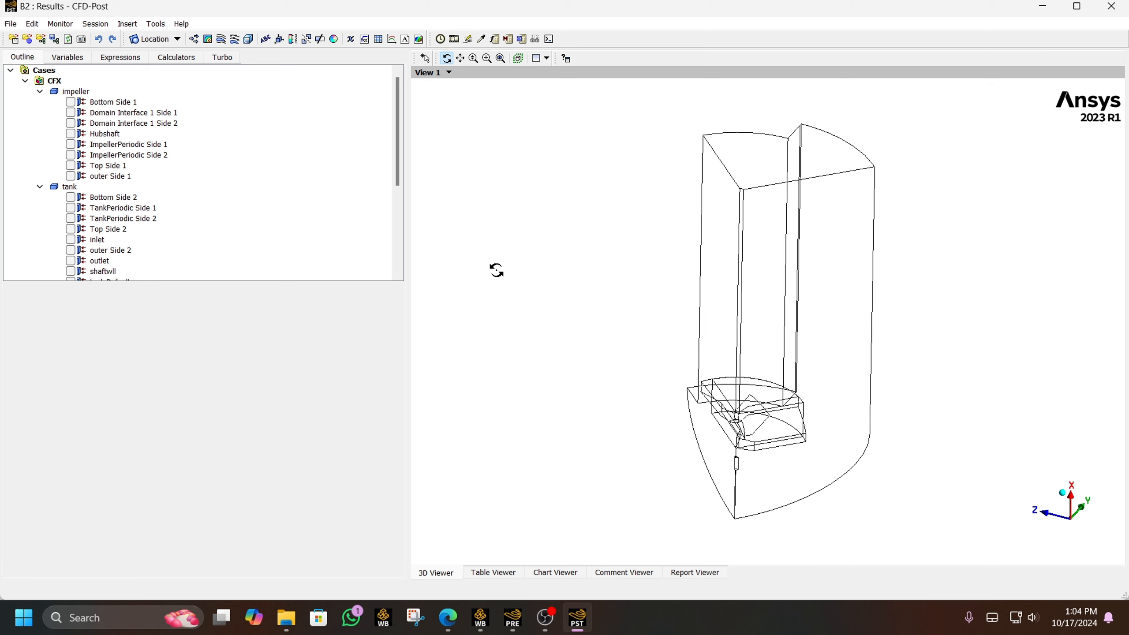
pyautogui.scroll(-5, 187, 177)
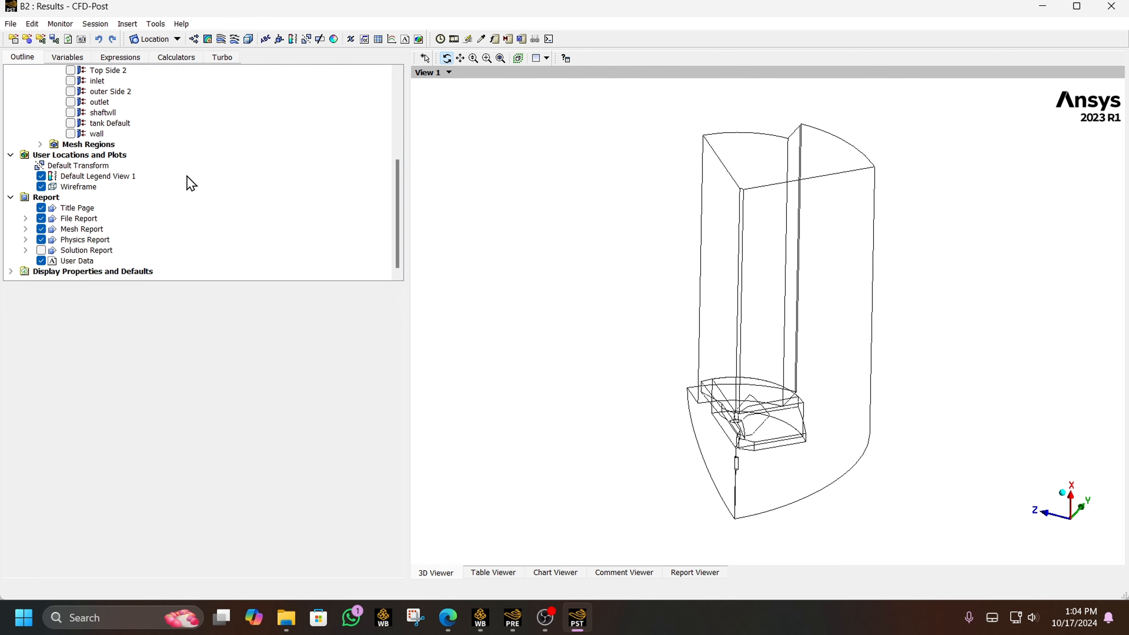
pyautogui.click(77, 167)
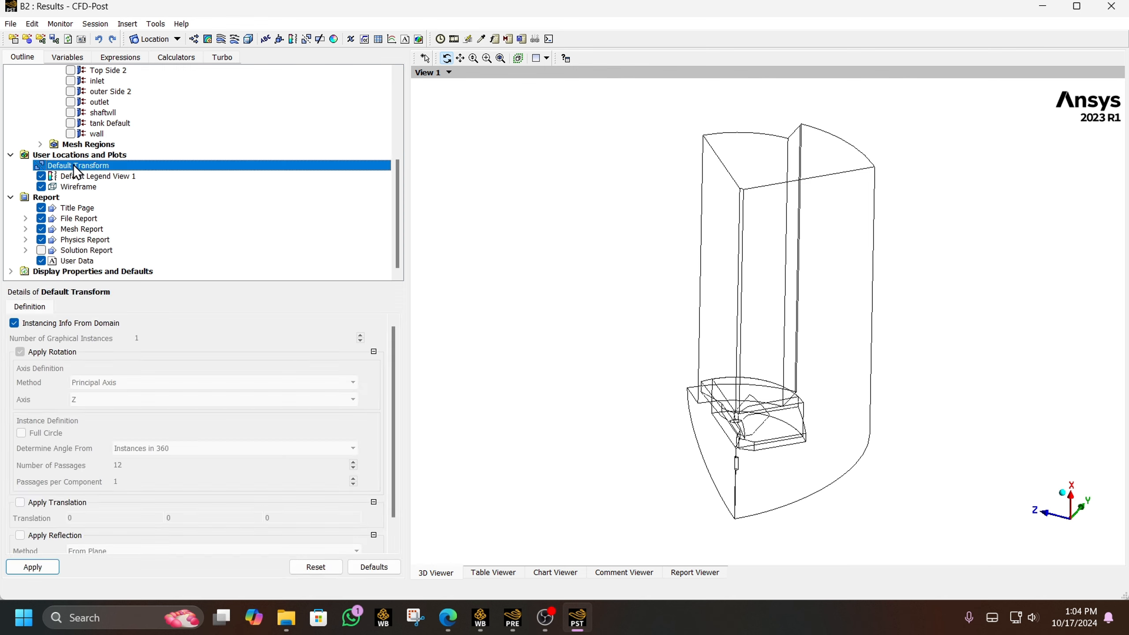
pyautogui.moveTo(126, 281); pyautogui.dragTo(127, 225)
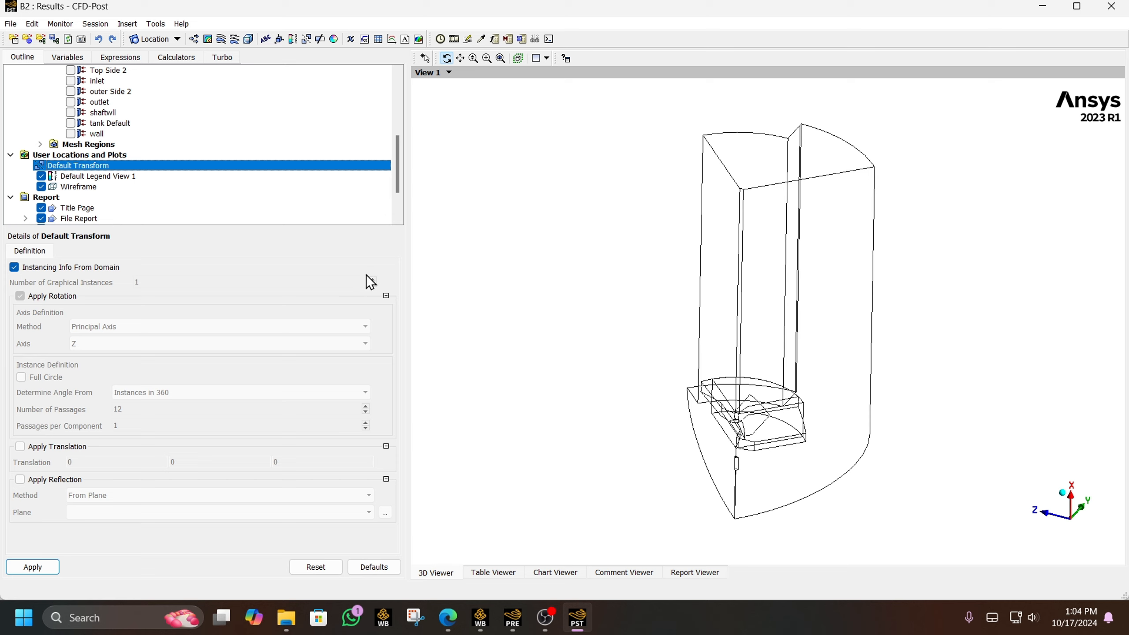
pyautogui.click(14, 267)
pyautogui.click(175, 283)
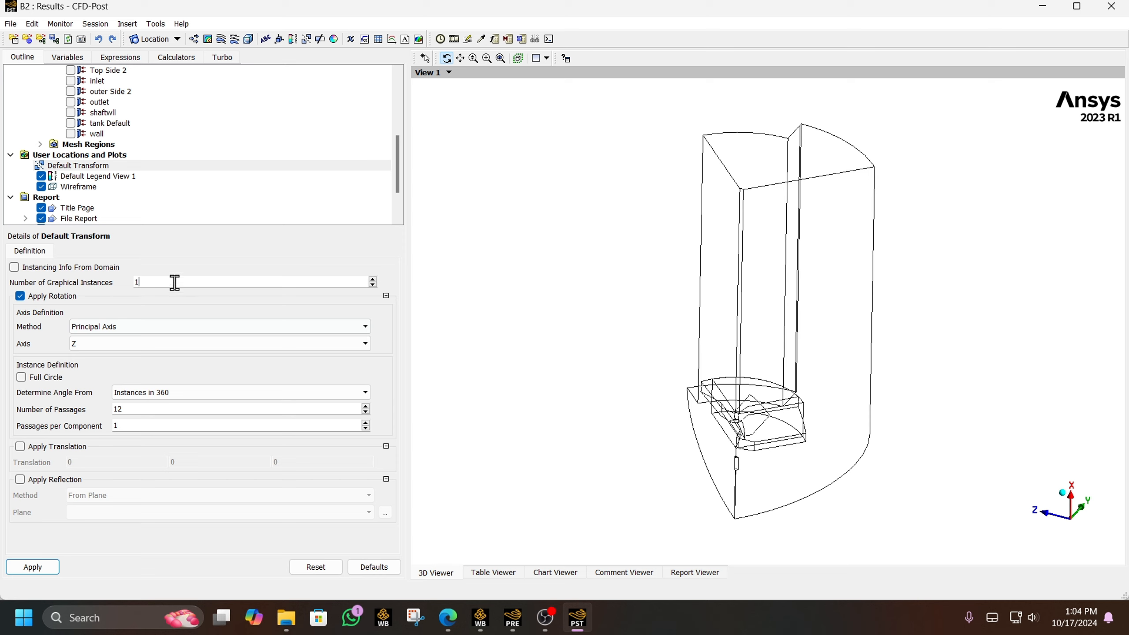
pyautogui.click(99, 342)
pyautogui.click(99, 359)
# Set the Default Transform's number of graphical instances to 12 and apply it to show the full tank
pyautogui.click(373, 279)
pyautogui.click(373, 279)
pyautogui.click(373, 279)
pyautogui.click(44, 569)
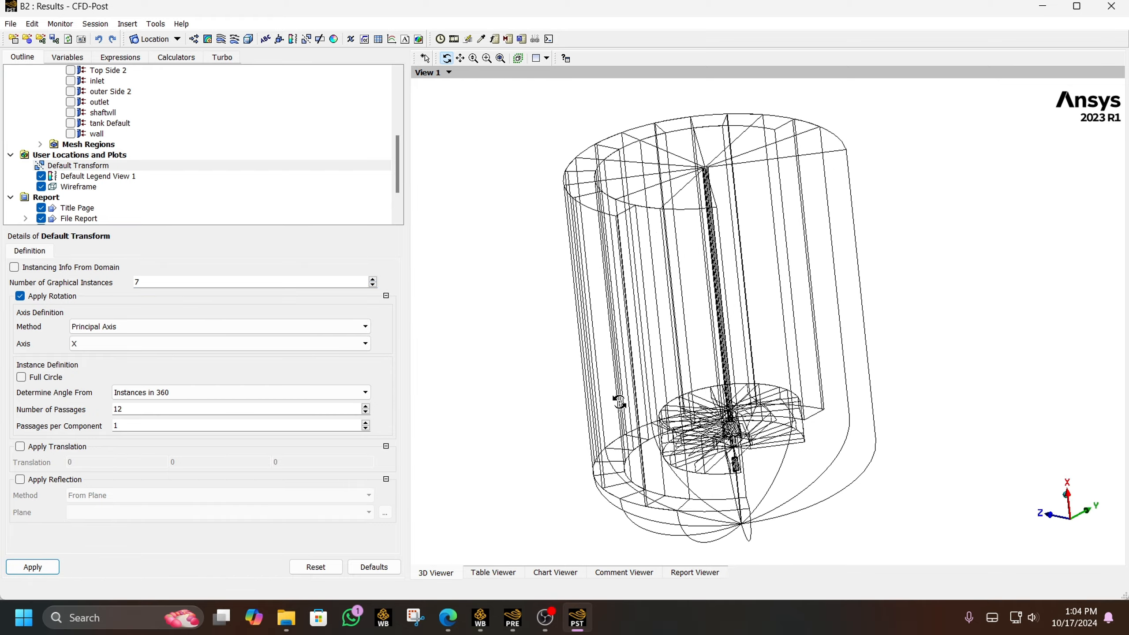
pyautogui.click(373, 279)
pyautogui.click(40, 568)
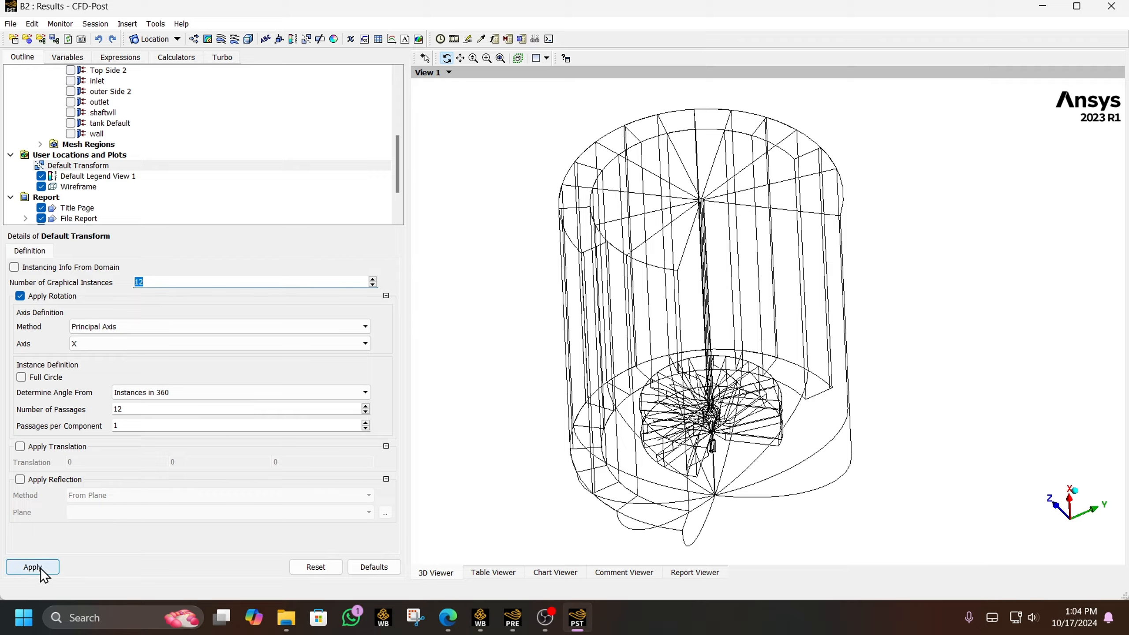
pyautogui.moveTo(601, 381); pyautogui.dragTo(543, 347)
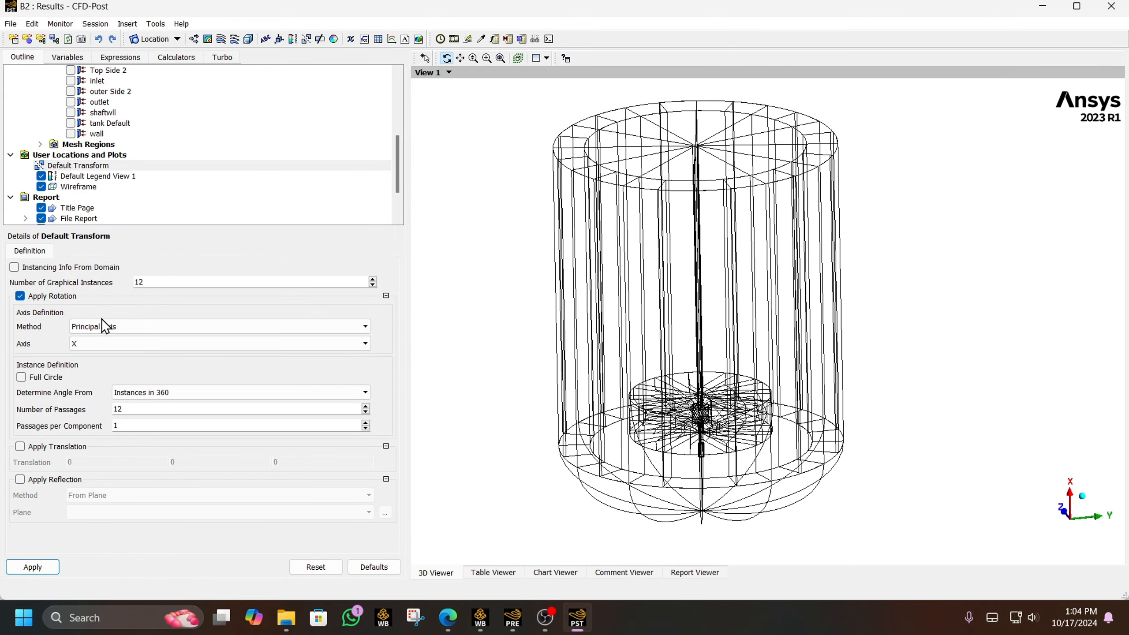
pyautogui.moveTo(574, 342); pyautogui.dragTo(633, 343)
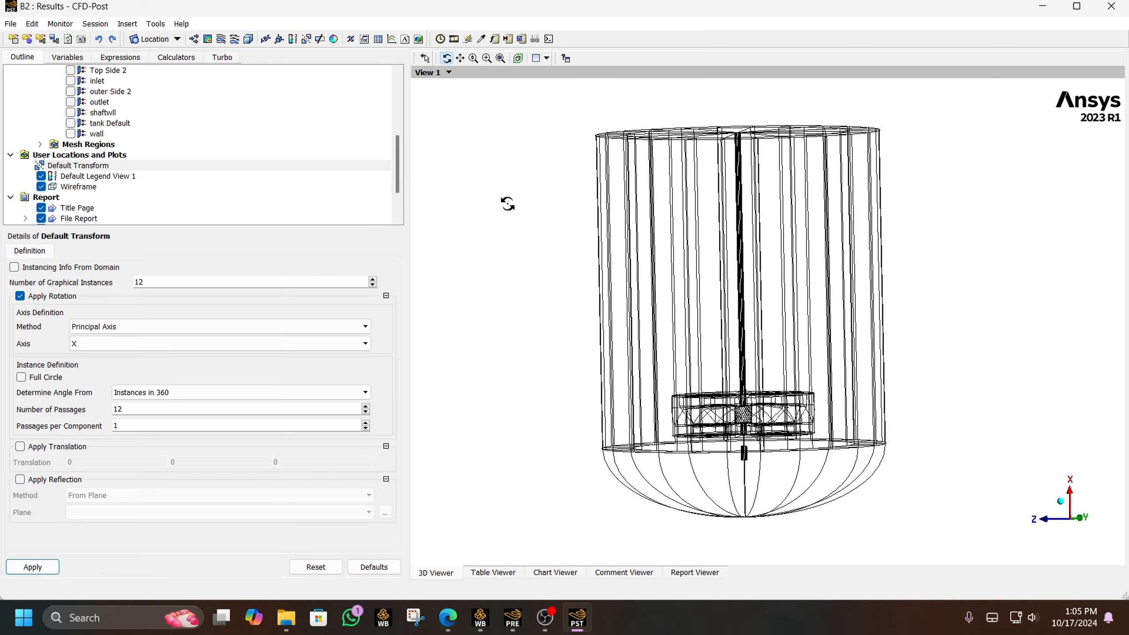
# Insert a slice plane through all domains using the XY Plane method at Z = 0.0 m
pyautogui.click(502, 61)
pyautogui.scroll(1, 623, 203)
pyautogui.scroll(-3, 623, 203)
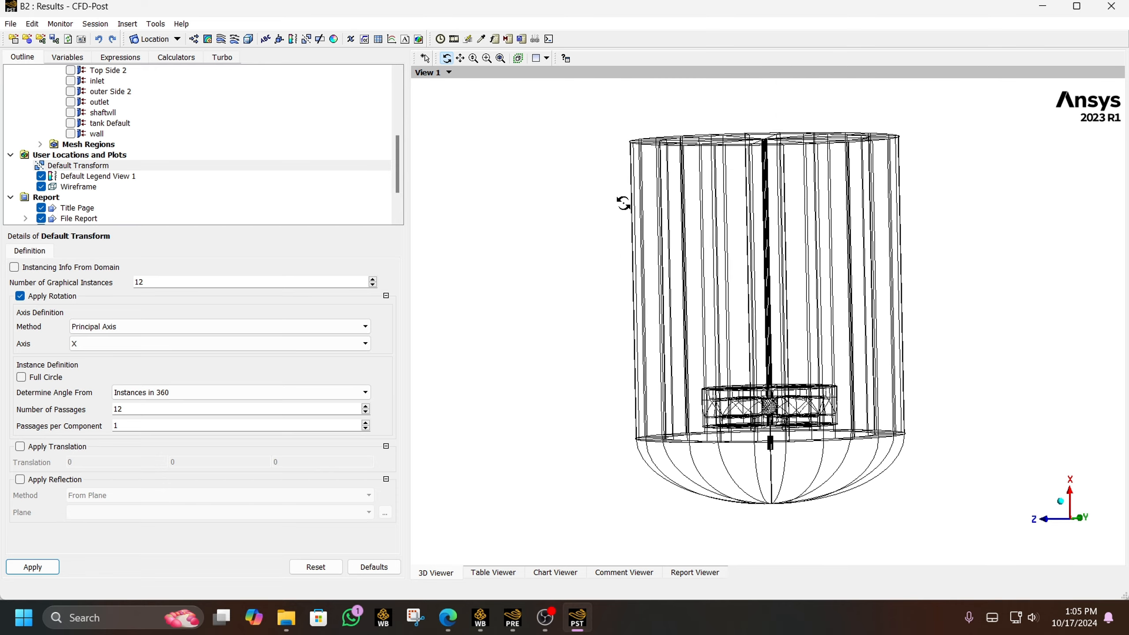
pyautogui.moveTo(566, 246); pyautogui.dragTo(569, 274)
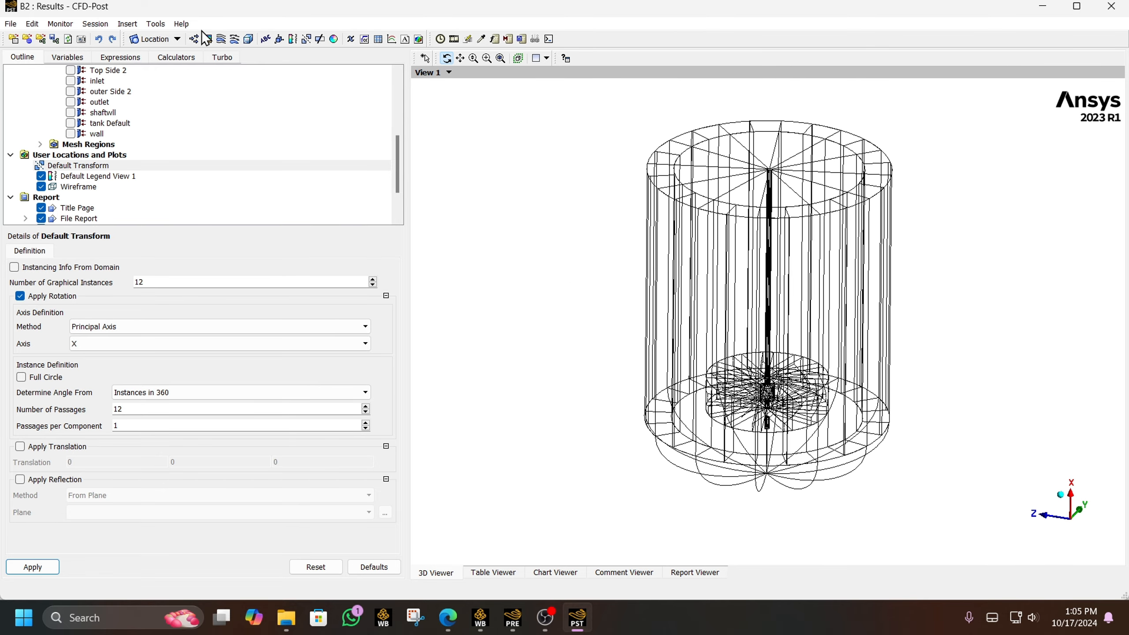
pyautogui.click(148, 39)
pyautogui.click(173, 98)
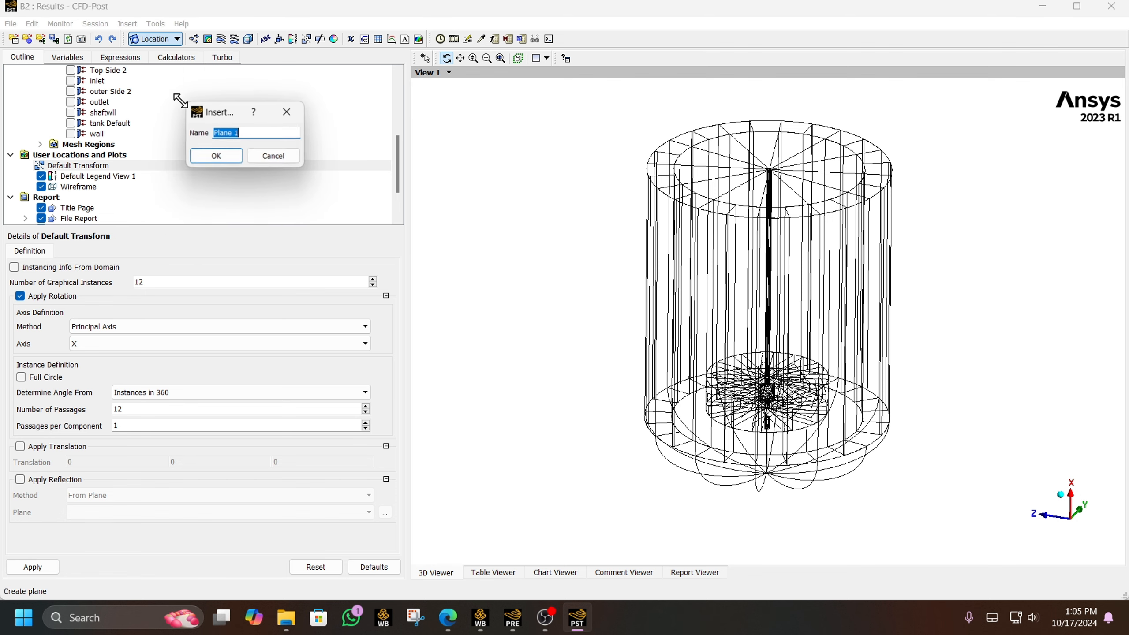
pyautogui.click(240, 160)
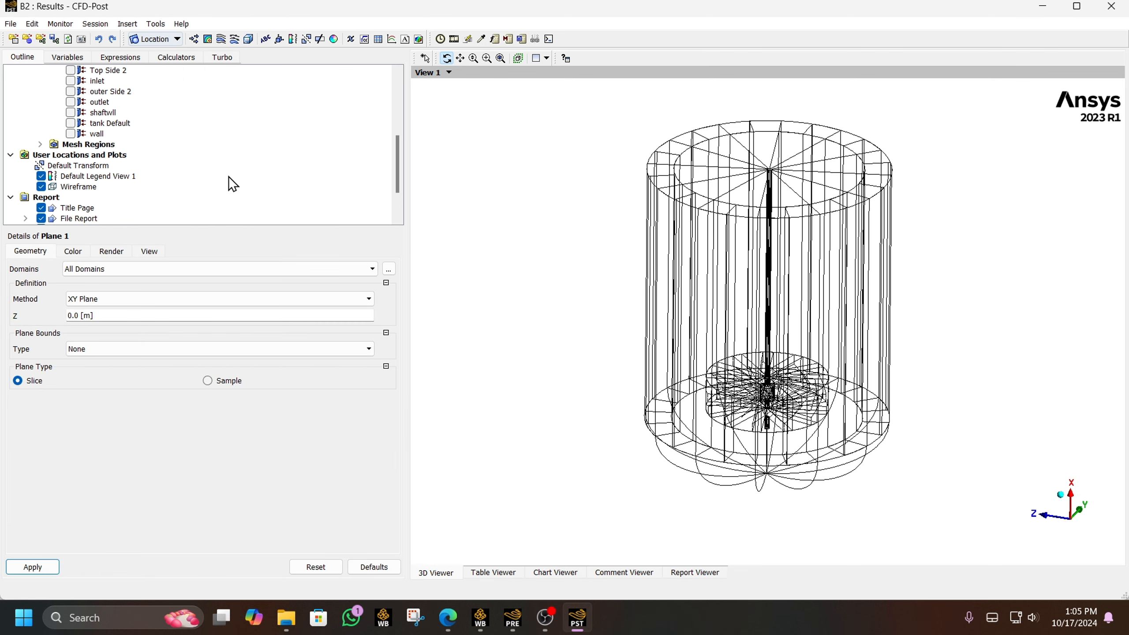
pyautogui.click(27, 568)
pyautogui.moveTo(607, 399)
pyautogui.mouseDown()
pyautogui.moveTo(624, 374)
pyautogui.moveTo(611, 401)
pyautogui.mouseUp()
pyautogui.moveTo(581, 341); pyautogui.dragTo(842, 168)
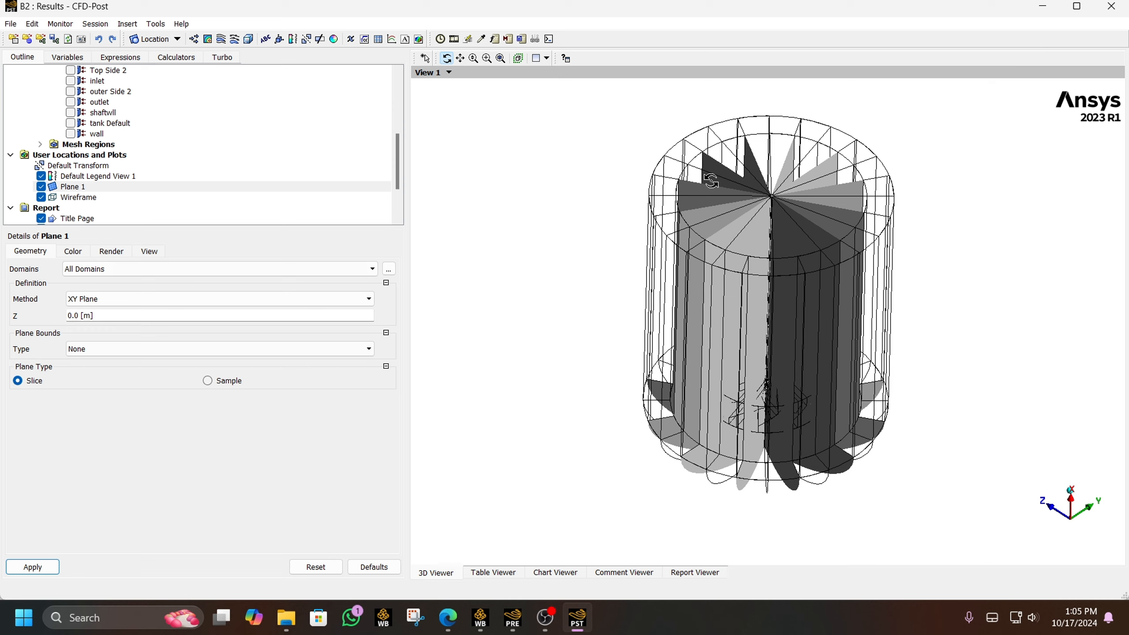
# Turn off the instancing transform for Plane 1 so that only a single slice is displayed
pyautogui.click(150, 252)
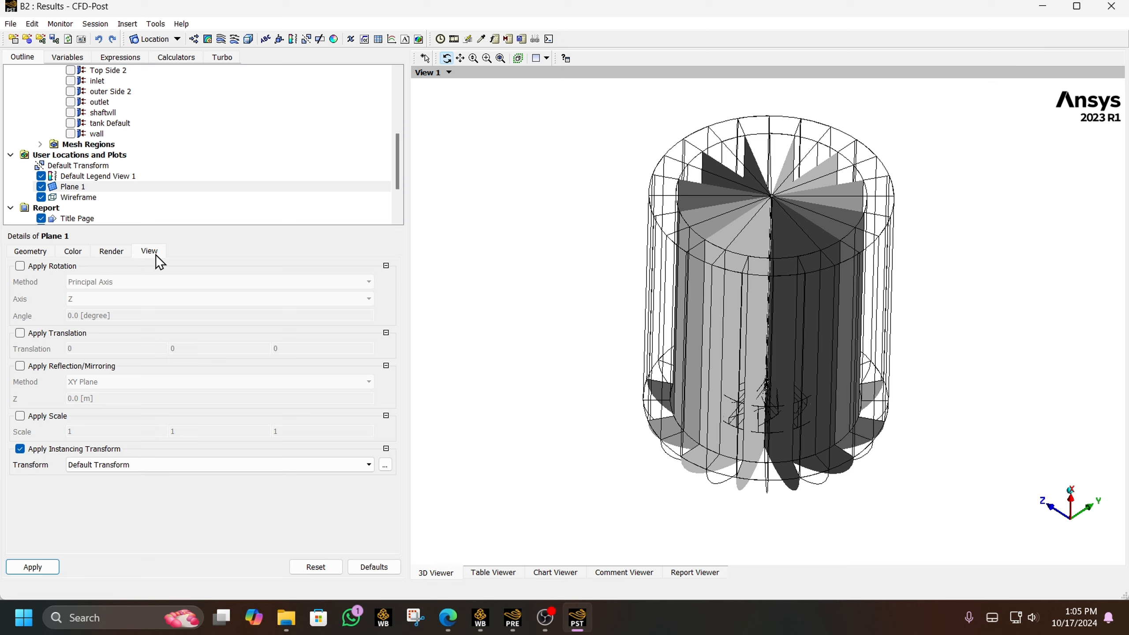
pyautogui.click(29, 451)
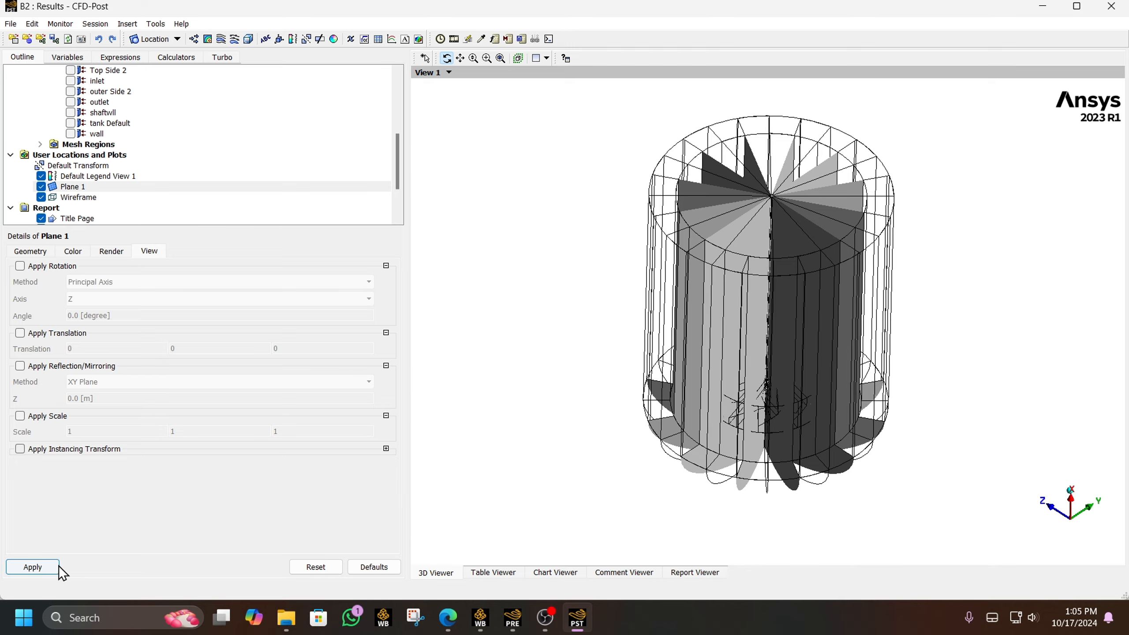
pyautogui.click(48, 571)
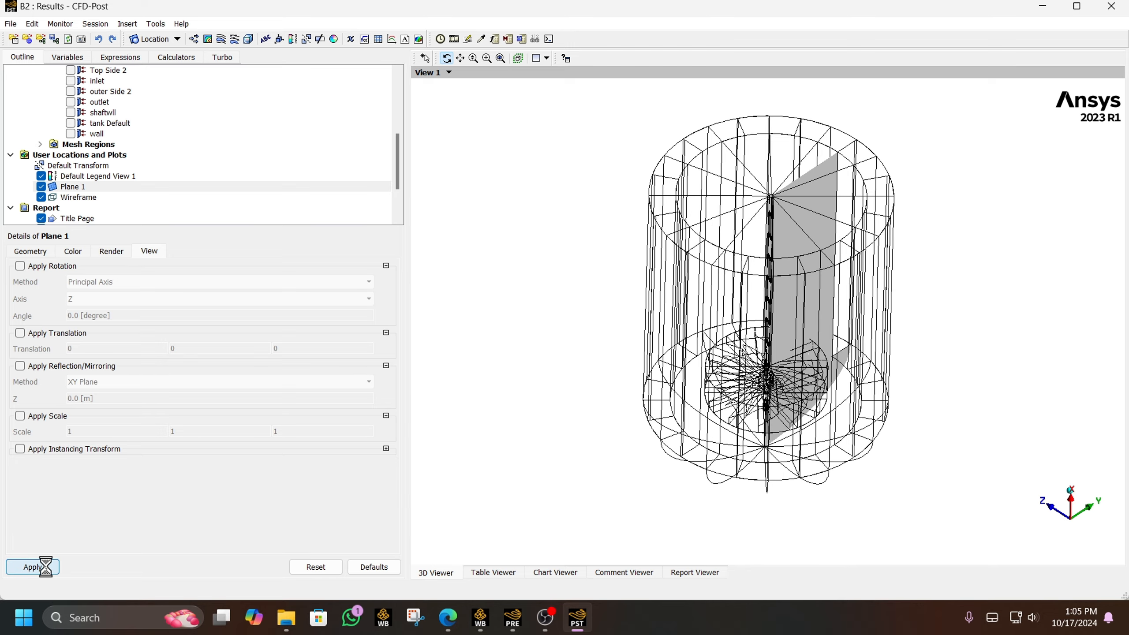
pyautogui.moveTo(461, 446); pyautogui.dragTo(419, 389)
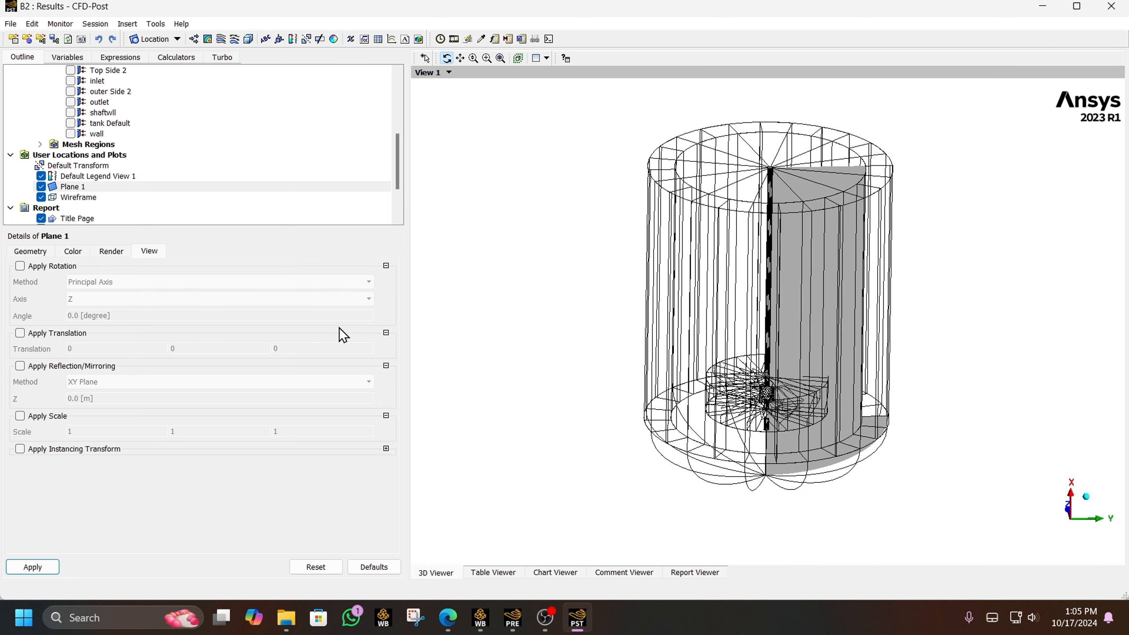
pyautogui.click(31, 252)
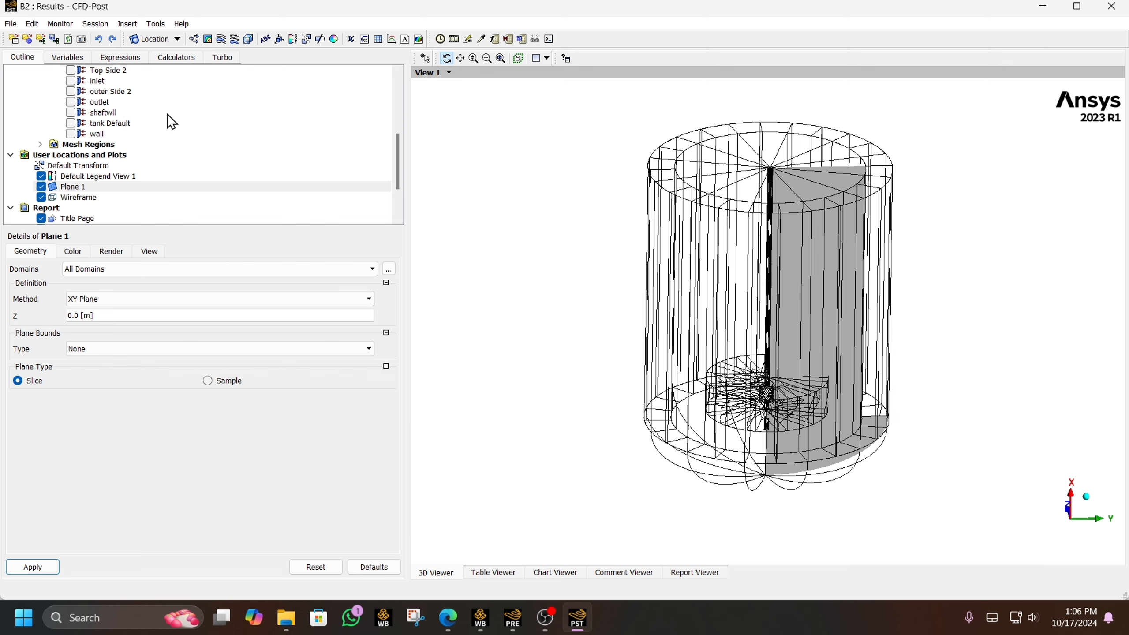
# Insert a contour plot and set its variable to Fluid 1.Volume Fraction
pyautogui.click(208, 40)
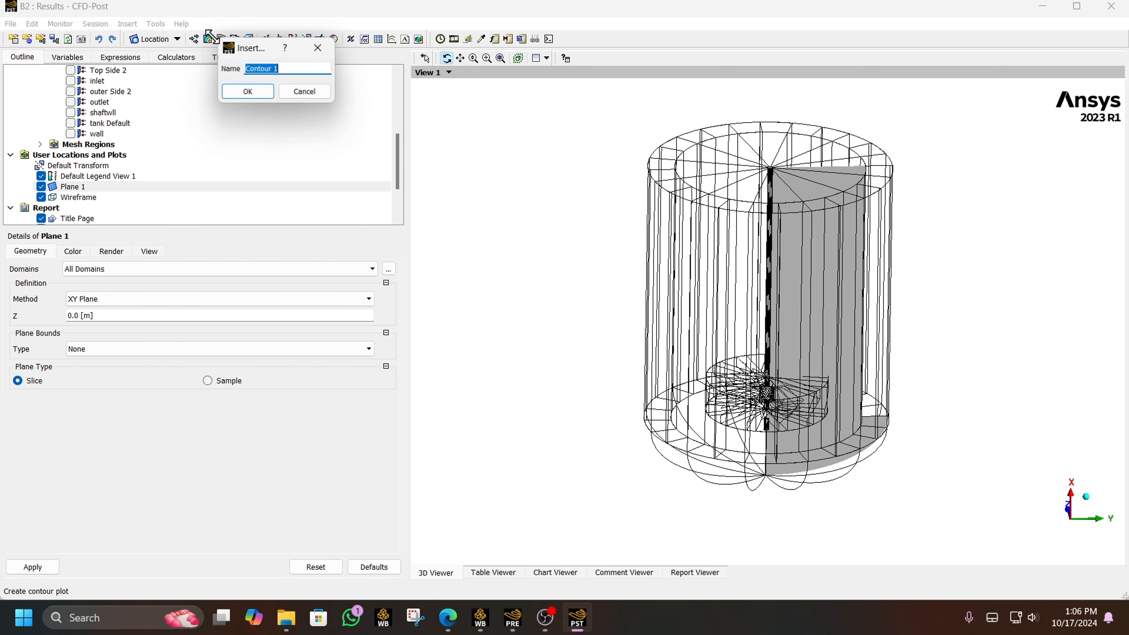
pyautogui.click(263, 92)
pyautogui.click(111, 302)
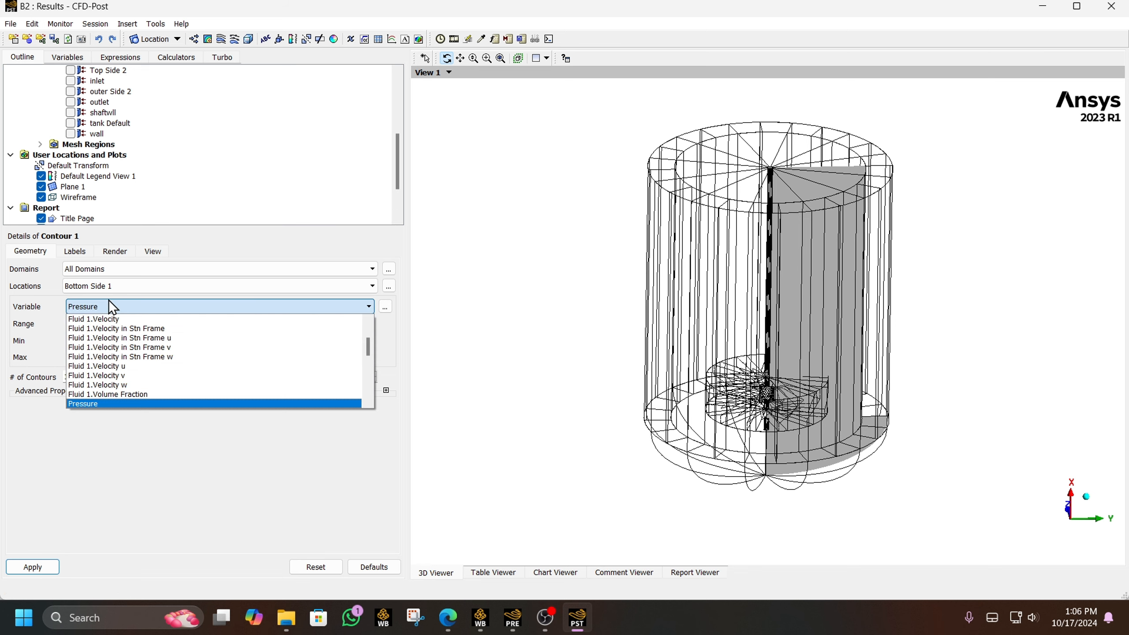
pyautogui.scroll(-5, 173, 376)
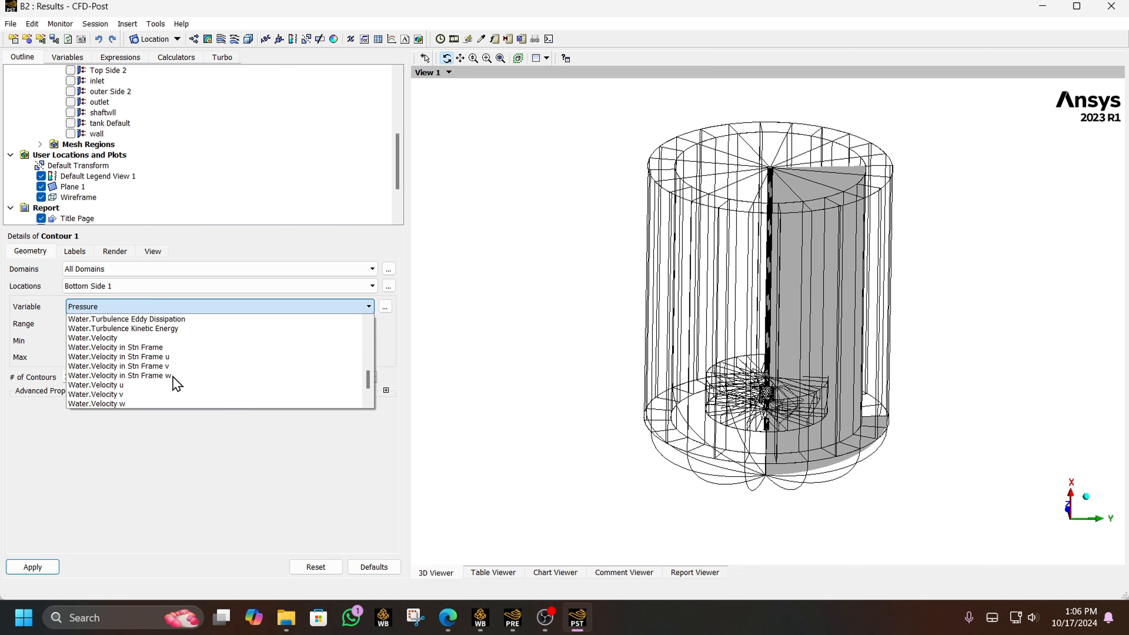
pyautogui.scroll(-2, 173, 376)
pyautogui.scroll(5, 173, 376)
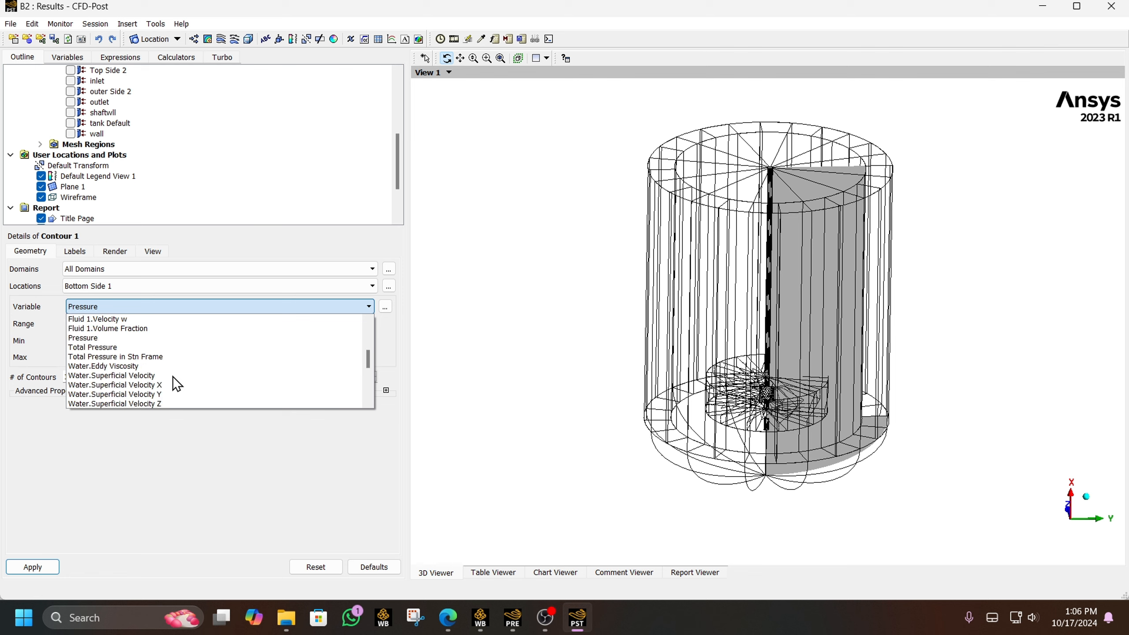
pyautogui.click(159, 387)
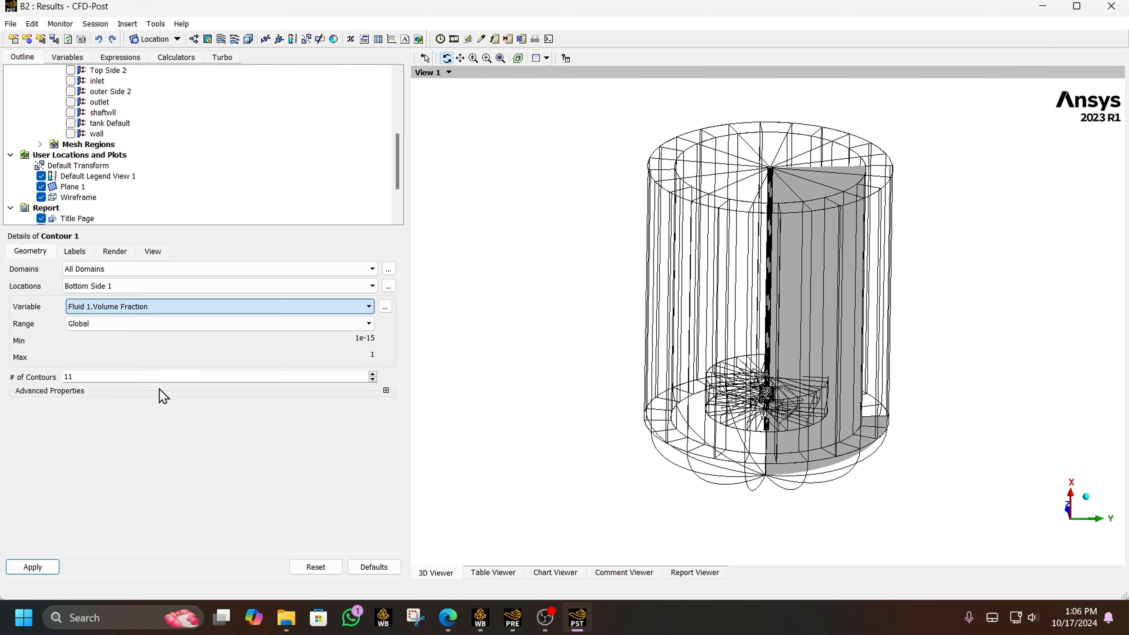
# Set the contour's range to User Specified with a maximum of 0.04 and apply it
pyautogui.click(111, 325)
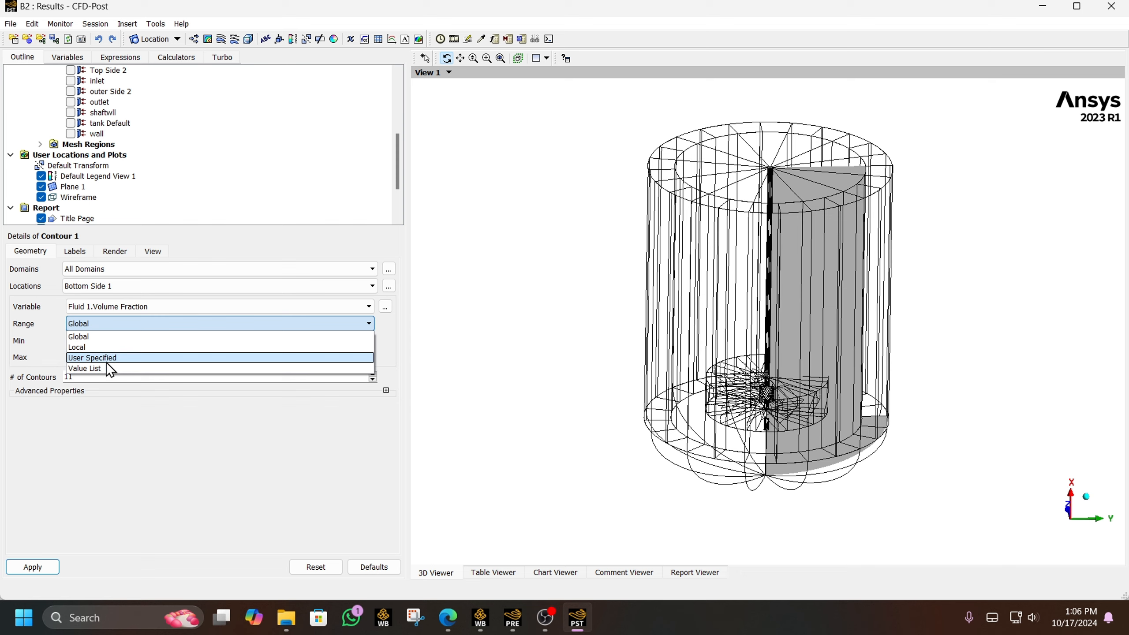
pyautogui.click(106, 362)
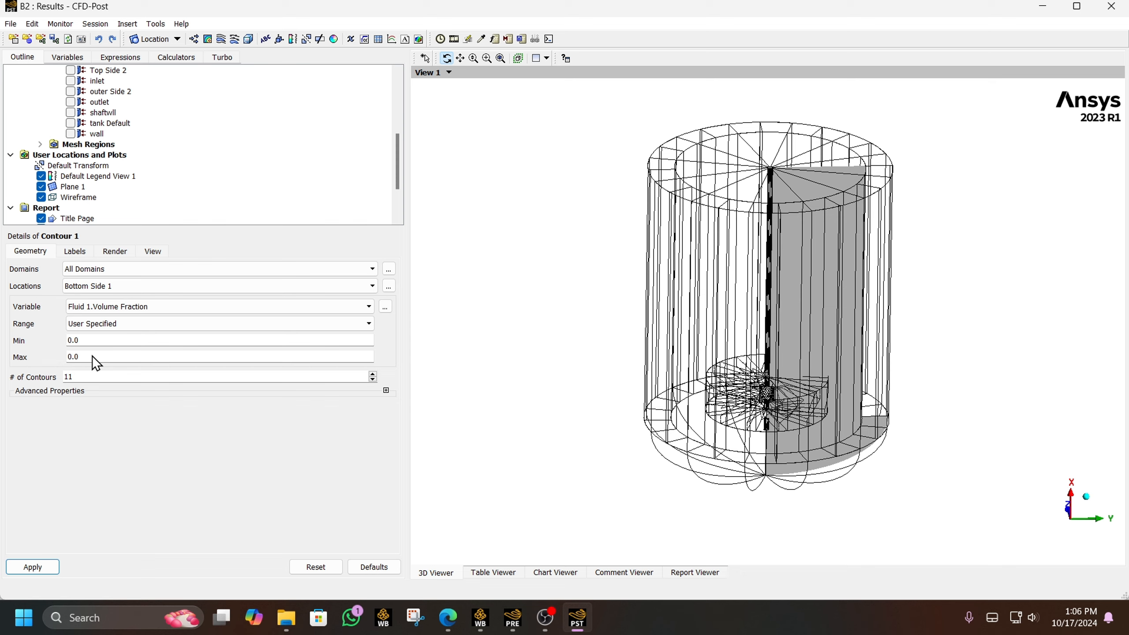
pyautogui.click(92, 356)
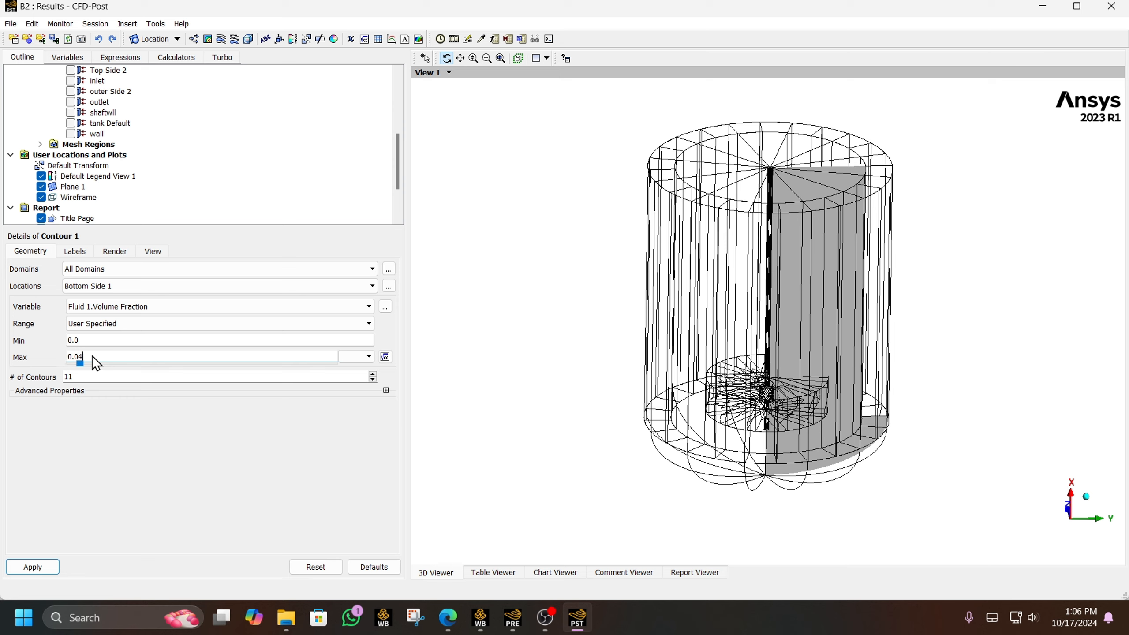
pyautogui.click(34, 567)
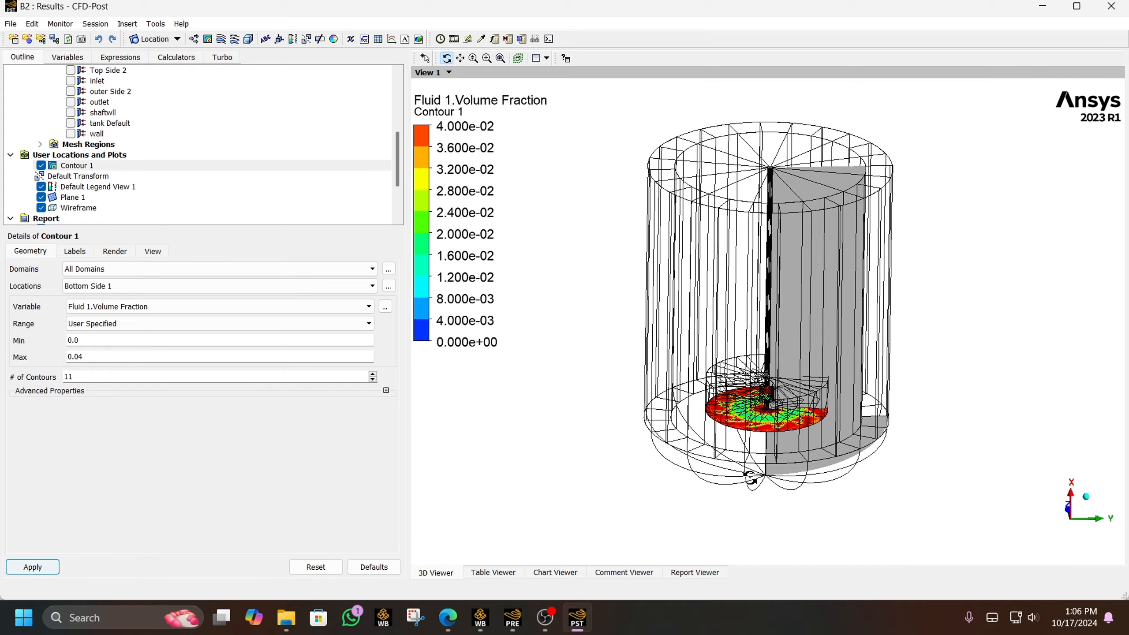
pyautogui.moveTo(691, 470); pyautogui.dragTo(688, 496)
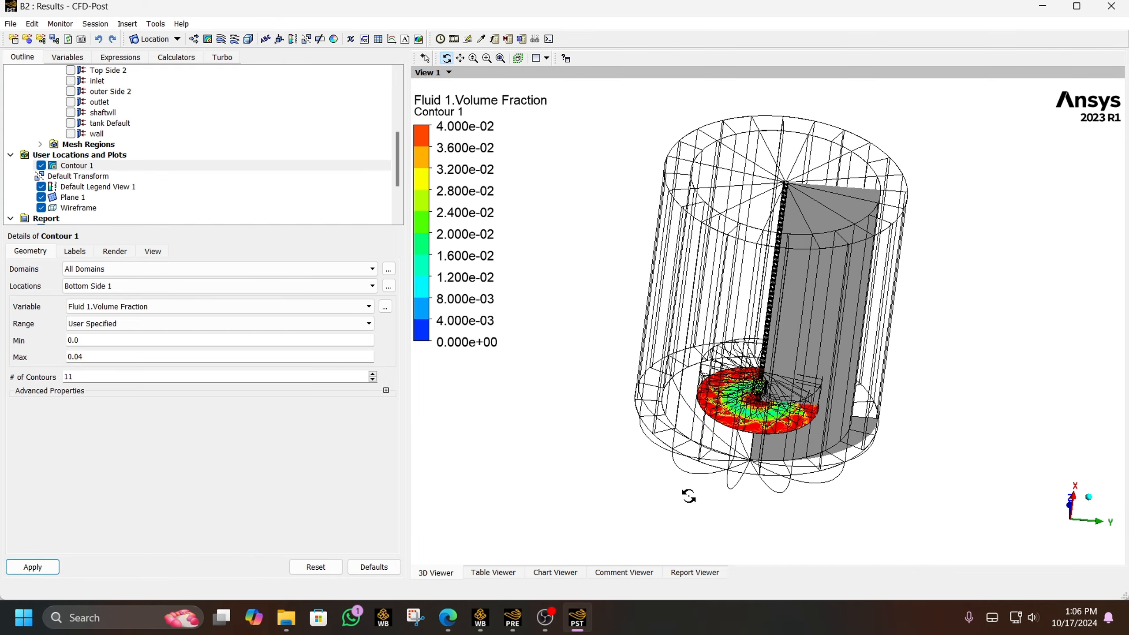
# Change the volume fraction contour's location to Plane 1 and apply it
pyautogui.click(151, 284)
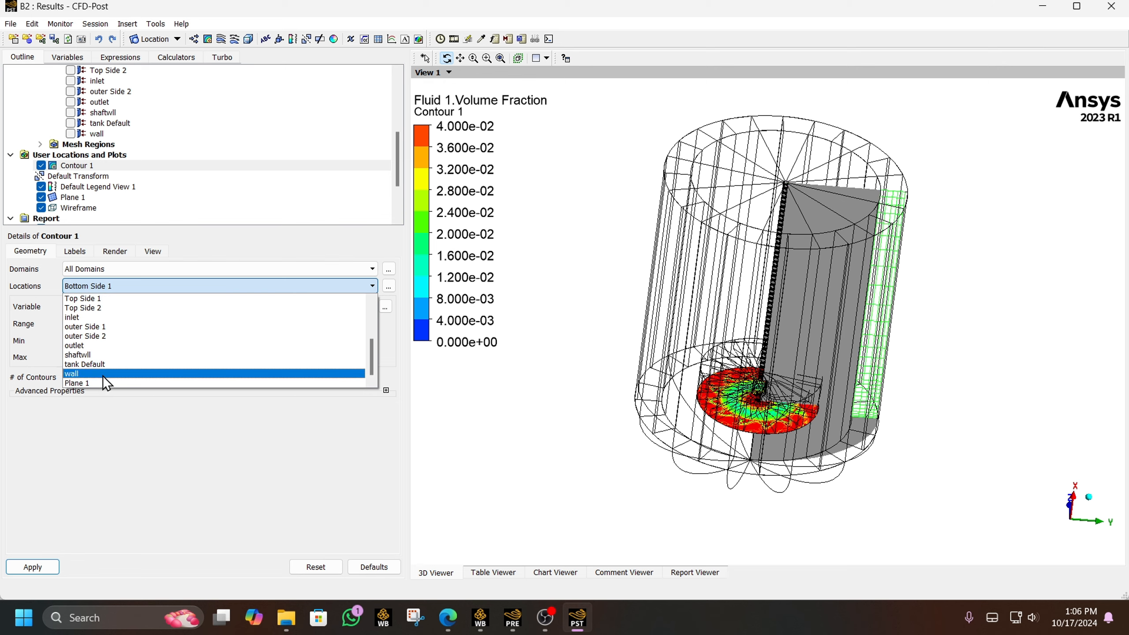
pyautogui.click(95, 382)
pyautogui.click(32, 567)
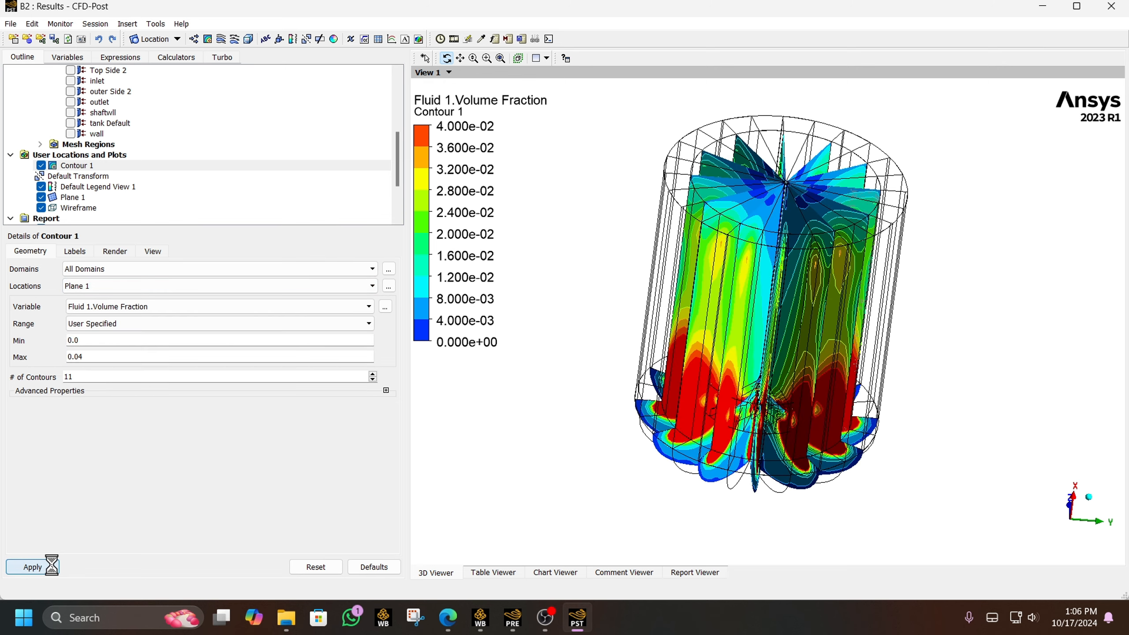
pyautogui.moveTo(535, 414); pyautogui.dragTo(550, 404)
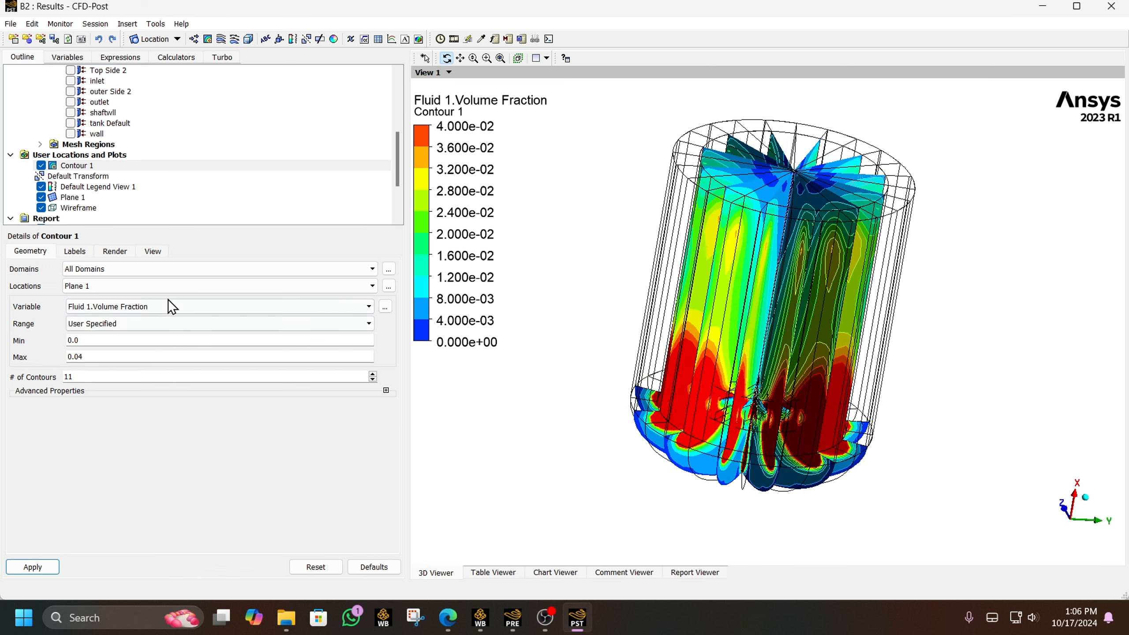
# Turn off the instancing transform for Contour 1 and apply it so only a single contour slice is displayed
pyautogui.click(152, 252)
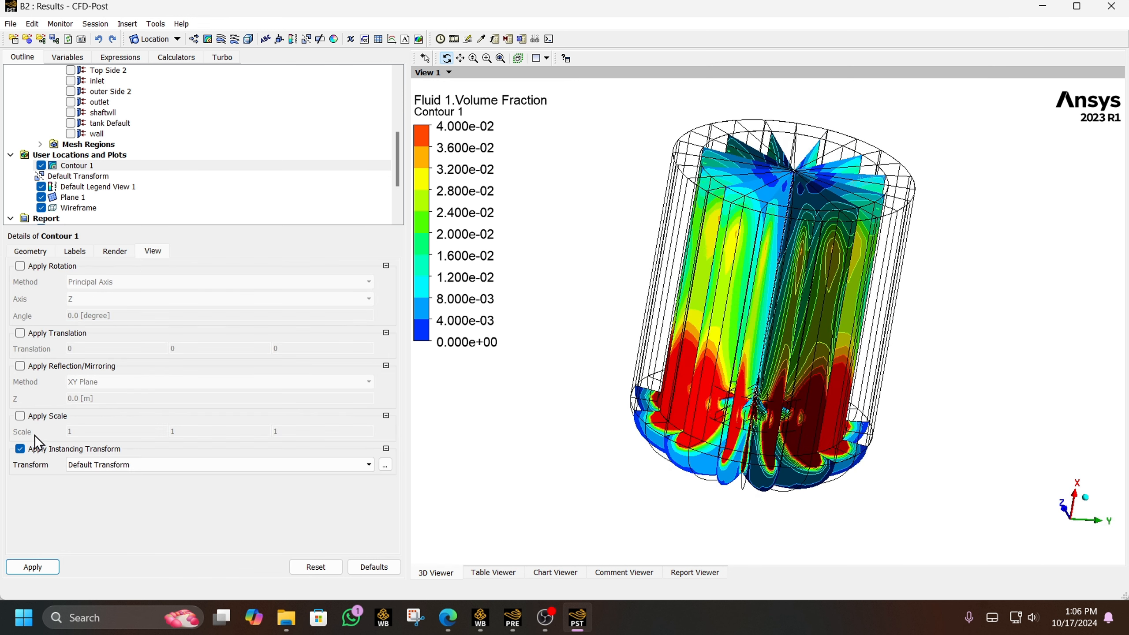
pyautogui.click(45, 448)
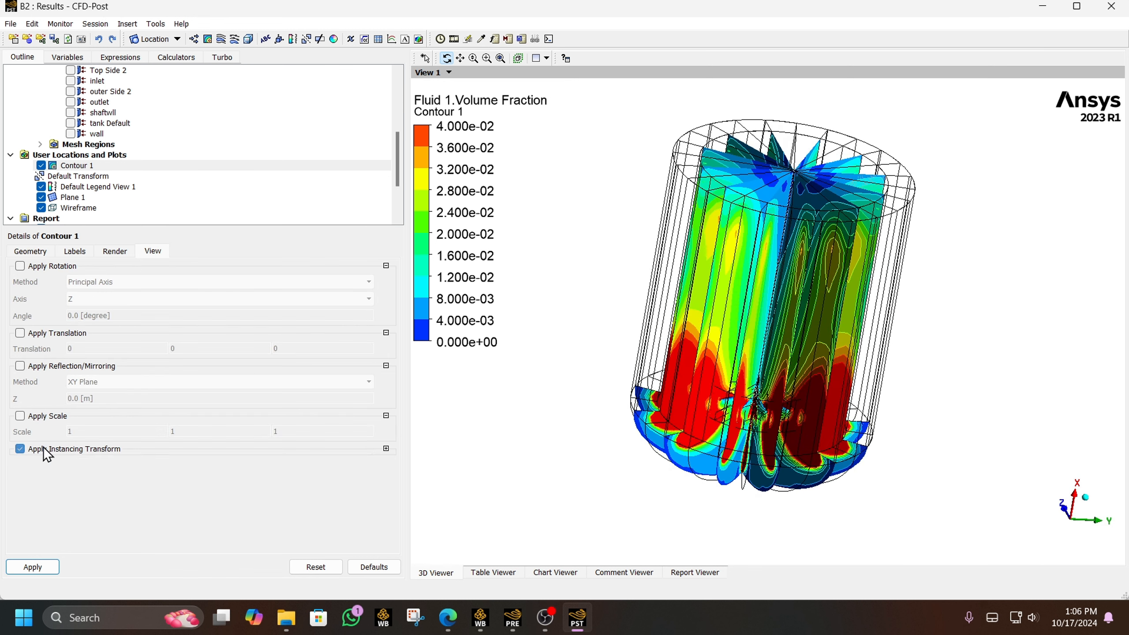
pyautogui.click(42, 568)
# Set Contour 1's number of contours to 50, apply it, and hide the wireframe
pyautogui.moveTo(495, 488); pyautogui.dragTo(625, 364)
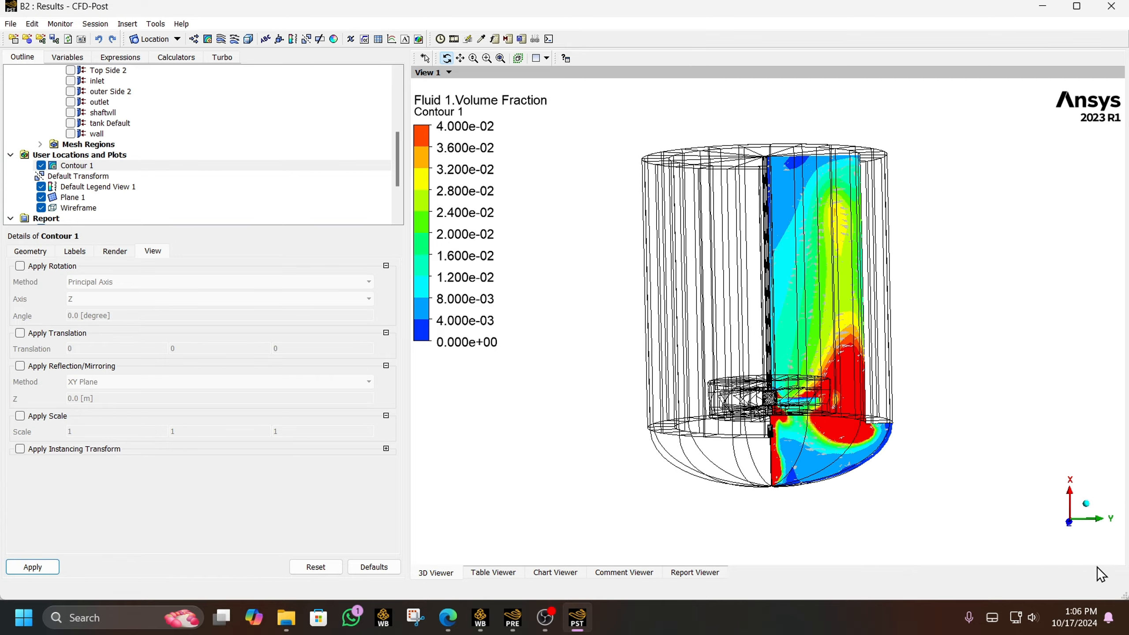
pyautogui.click(1071, 526)
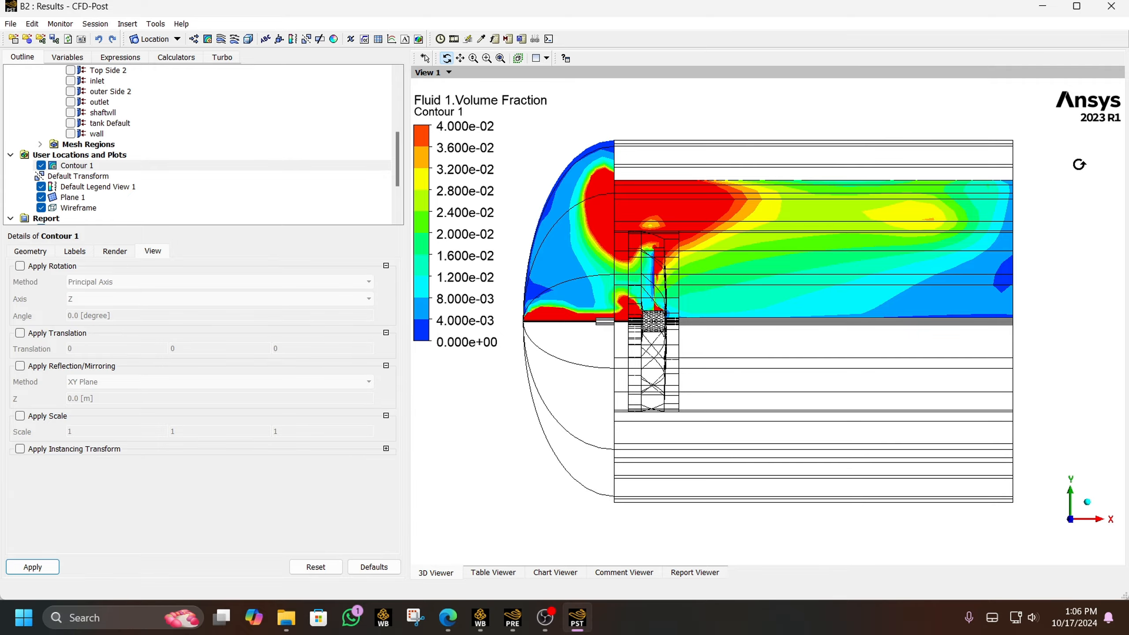
pyautogui.moveTo(1069, 130); pyautogui.dragTo(584, 248)
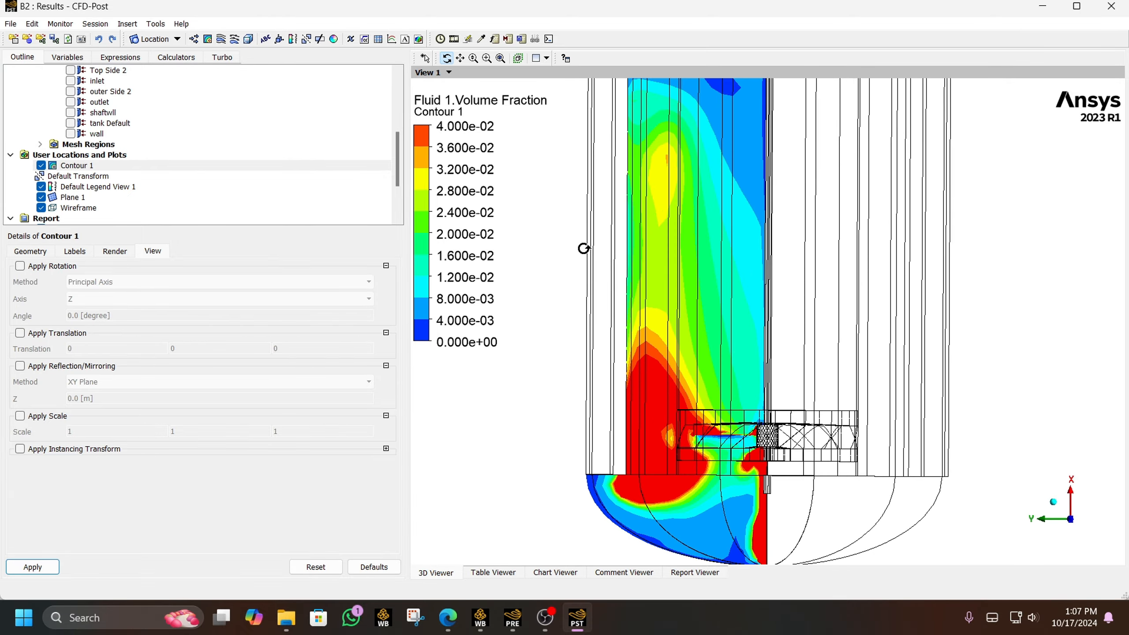
pyautogui.click(500, 58)
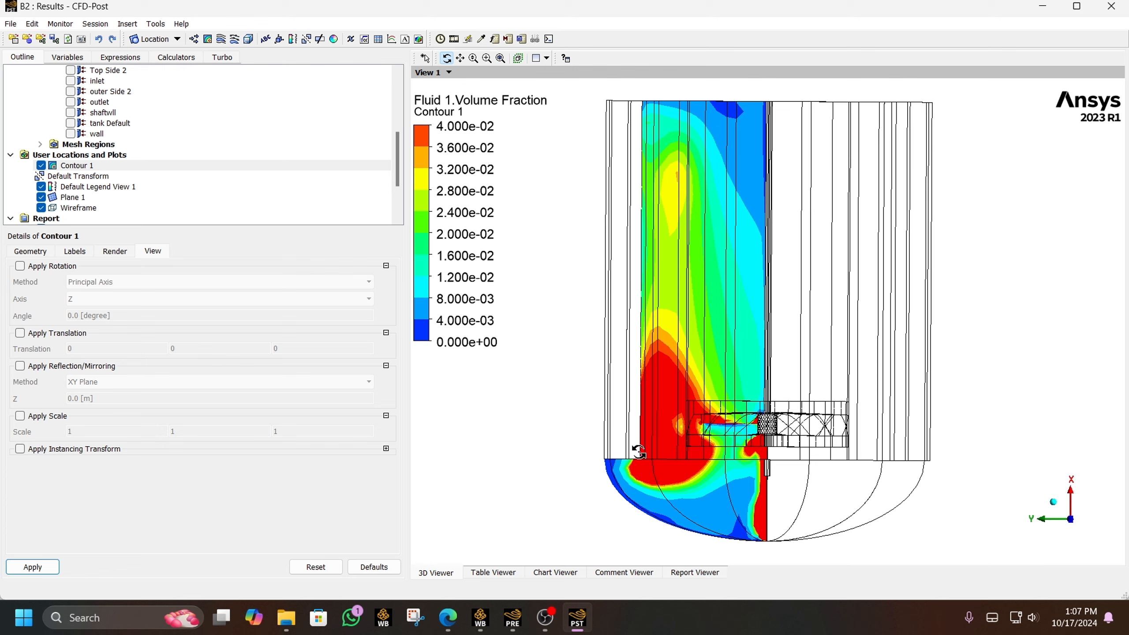
pyautogui.click(42, 252)
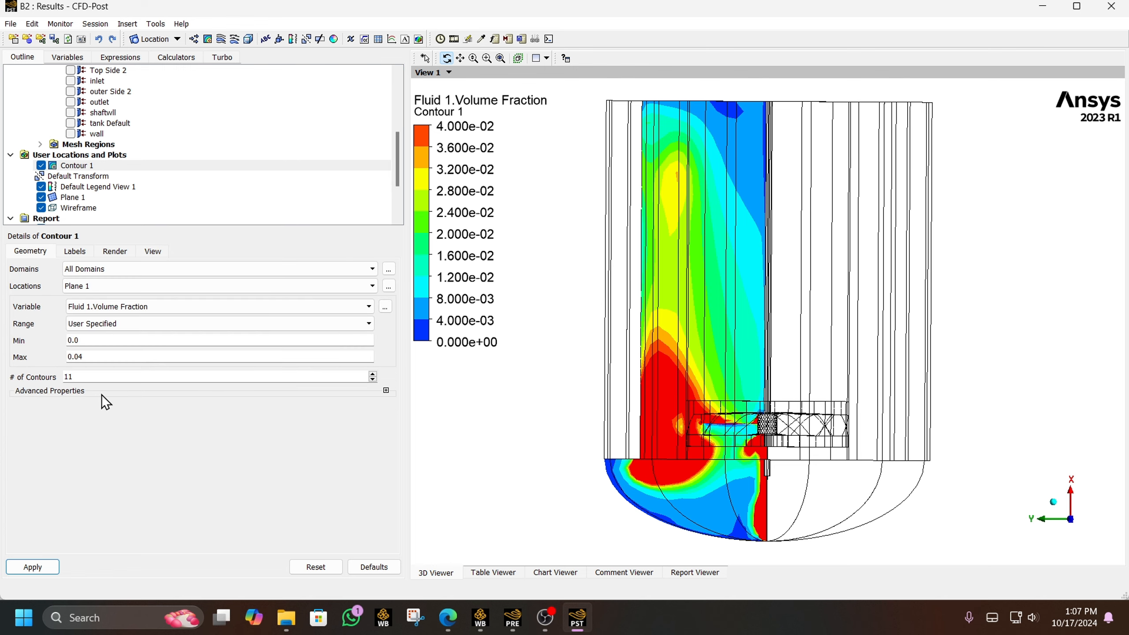
pyautogui.doubleClick(97, 381)
pyautogui.write('50')
pyautogui.click(43, 573)
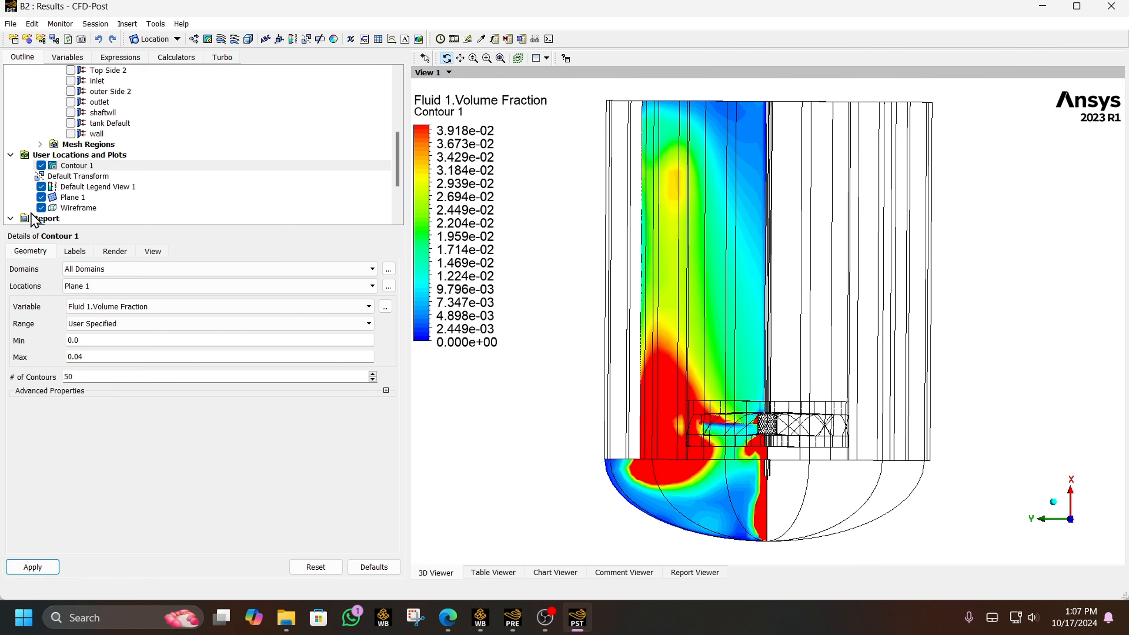
pyautogui.click(41, 208)
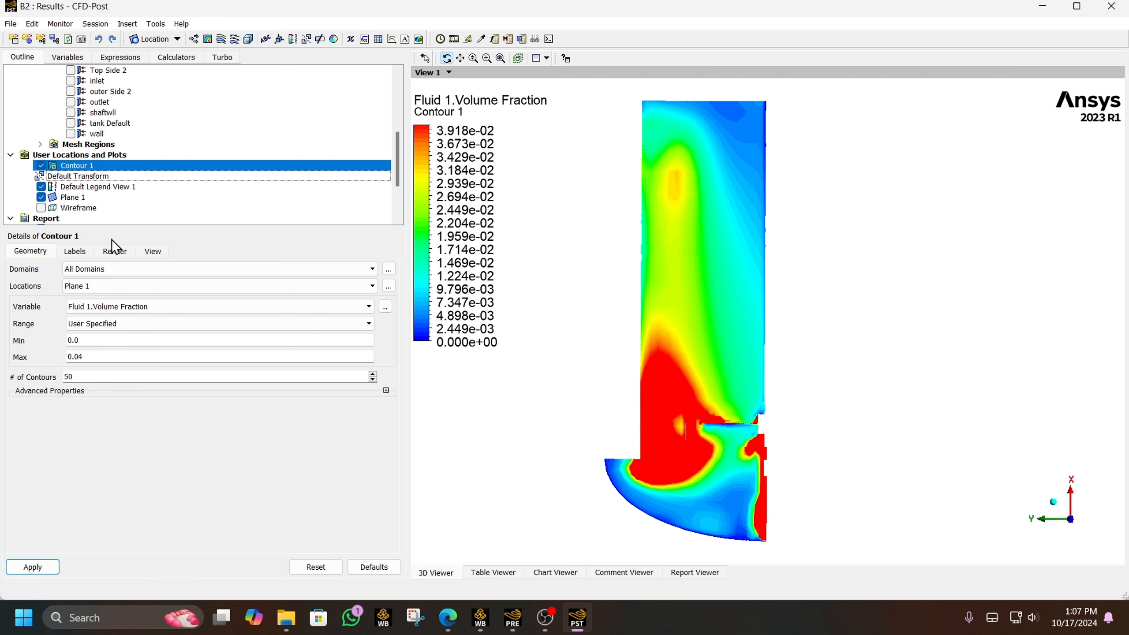
# Duplicate Contour 1 under the name Contour 2
pyautogui.rightClick(73, 168)
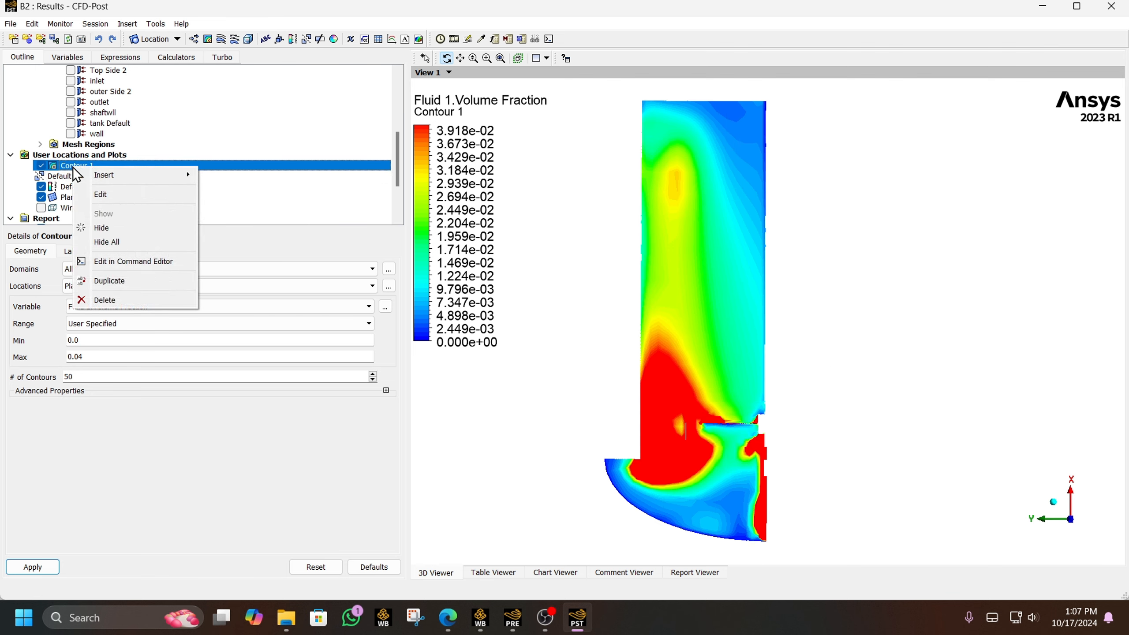
pyautogui.moveTo(104, 175)
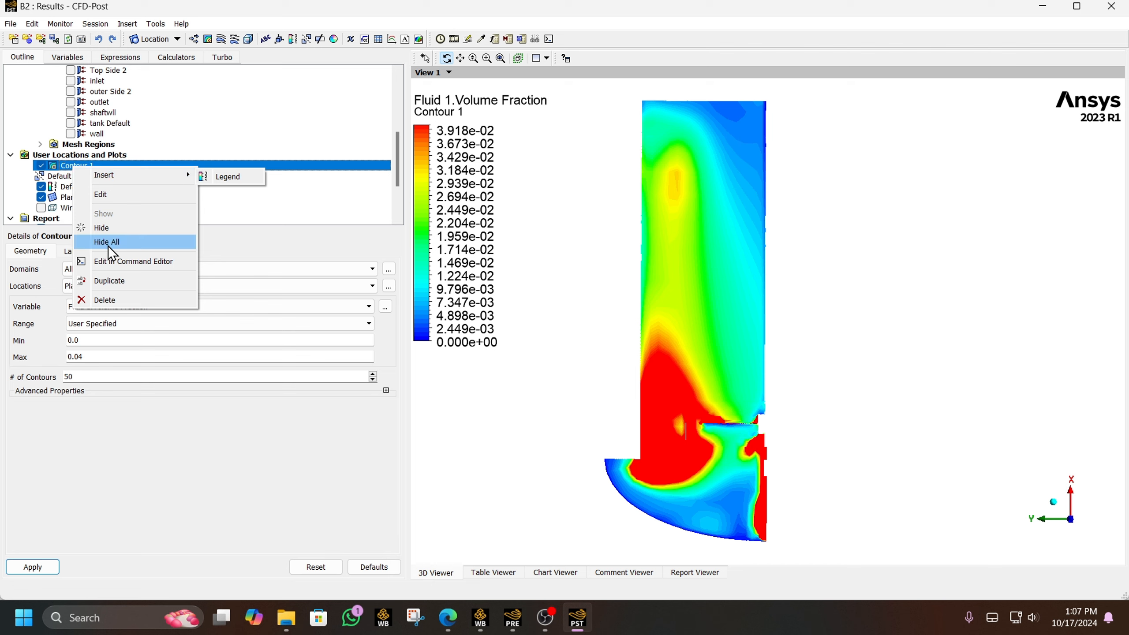
pyautogui.click(109, 281)
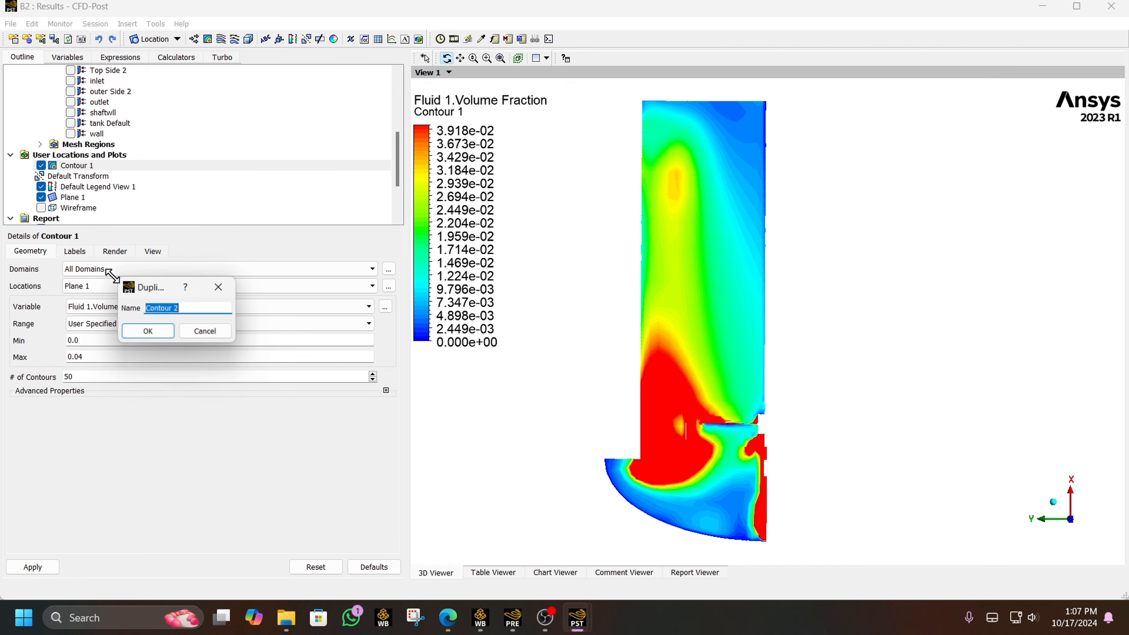
pyautogui.click(139, 330)
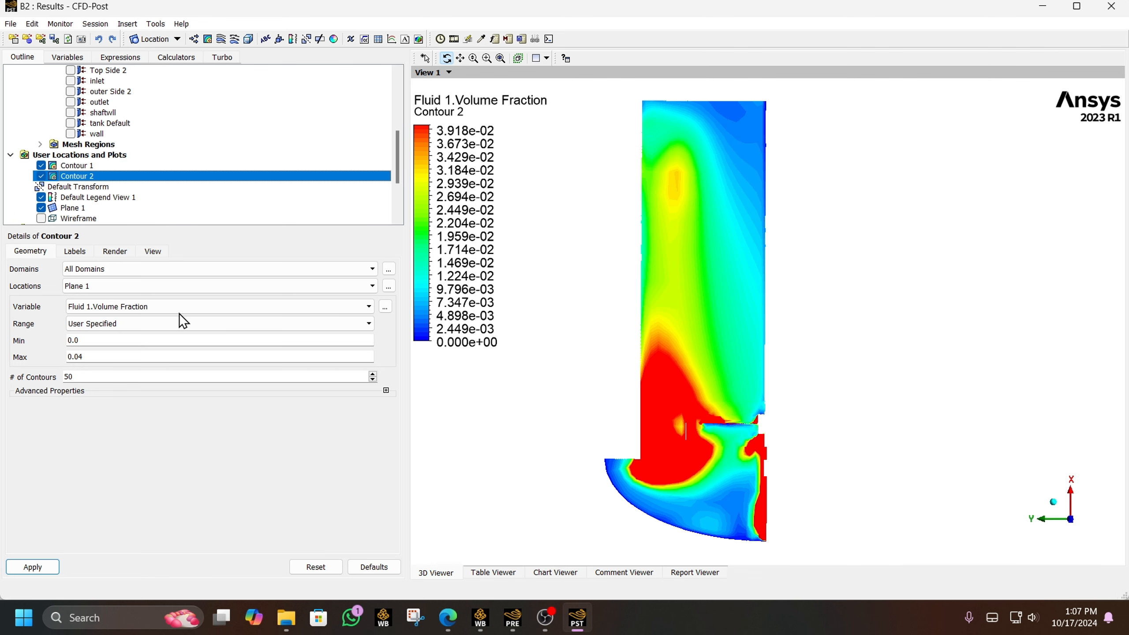
# Mirror Contour 2 about the ZX Plane and apply it to fill the opposite half of the tank
pyautogui.click(142, 252)
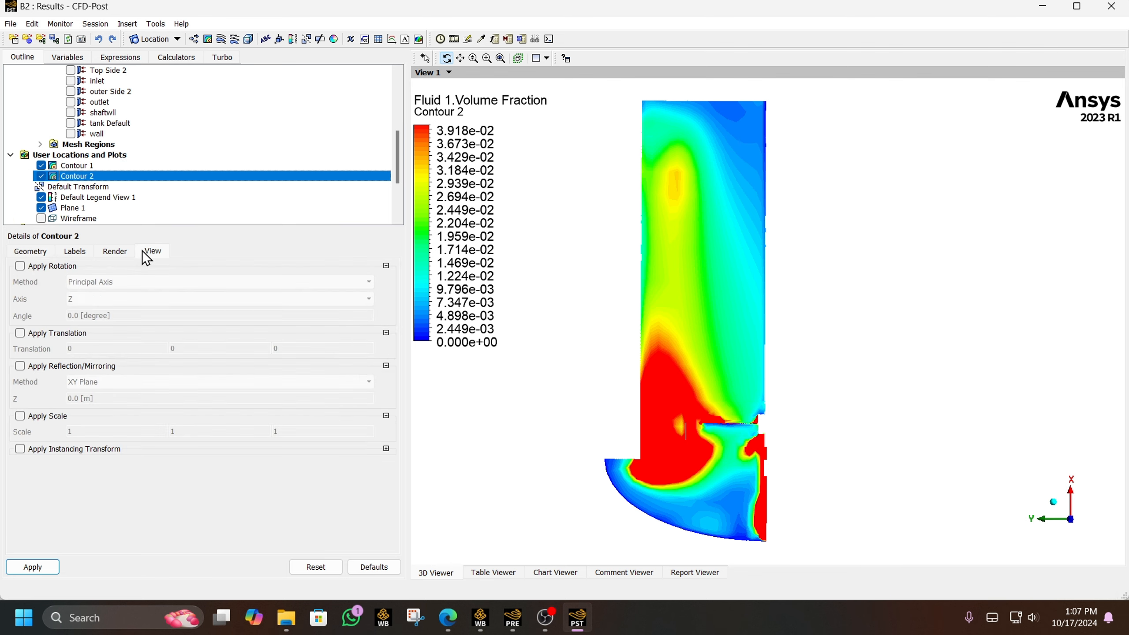
pyautogui.click(62, 368)
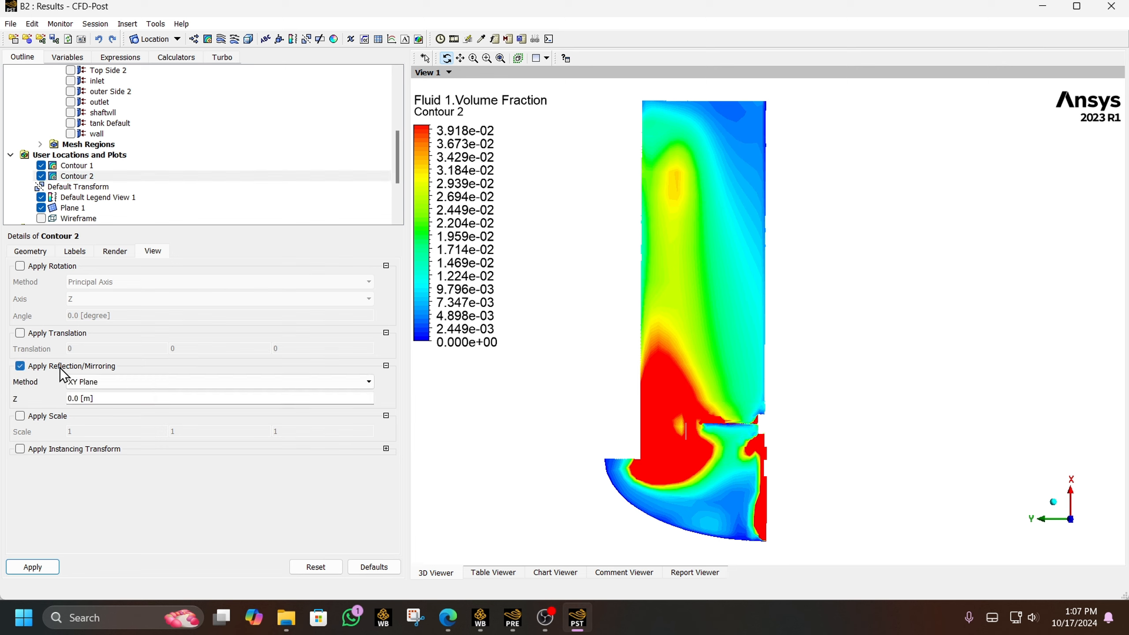
pyautogui.click(158, 383)
pyautogui.click(136, 407)
pyautogui.click(45, 565)
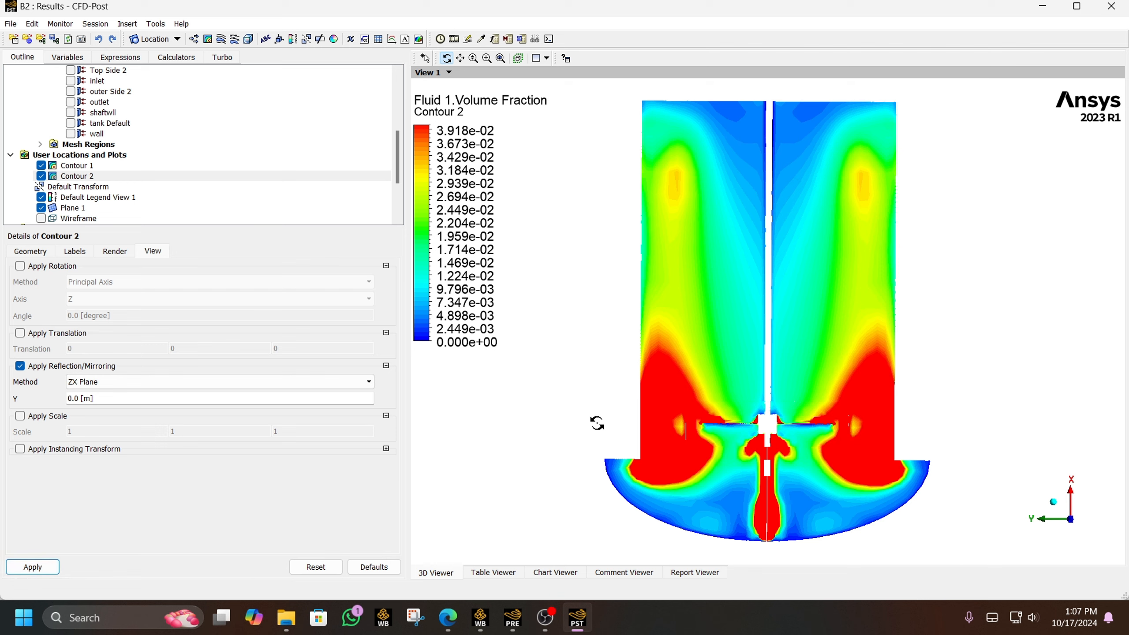
# Show the impeller's Hubshaft boundary and the tank's shaftwll boundary together with the contours
pyautogui.scroll(3, 188, 161)
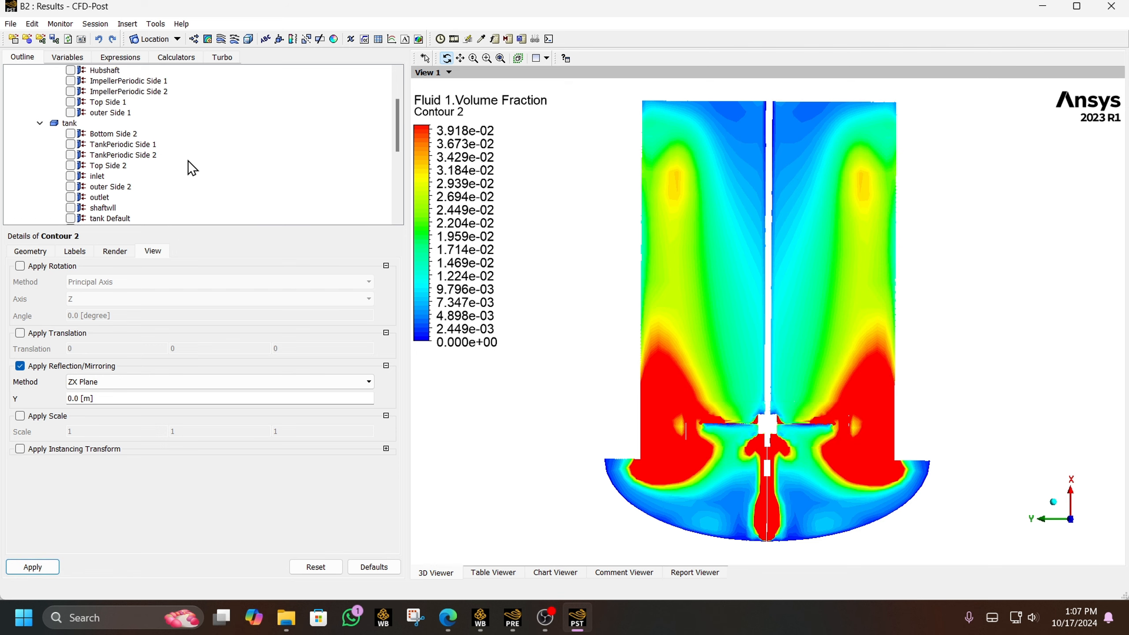
pyautogui.scroll(2, 188, 161)
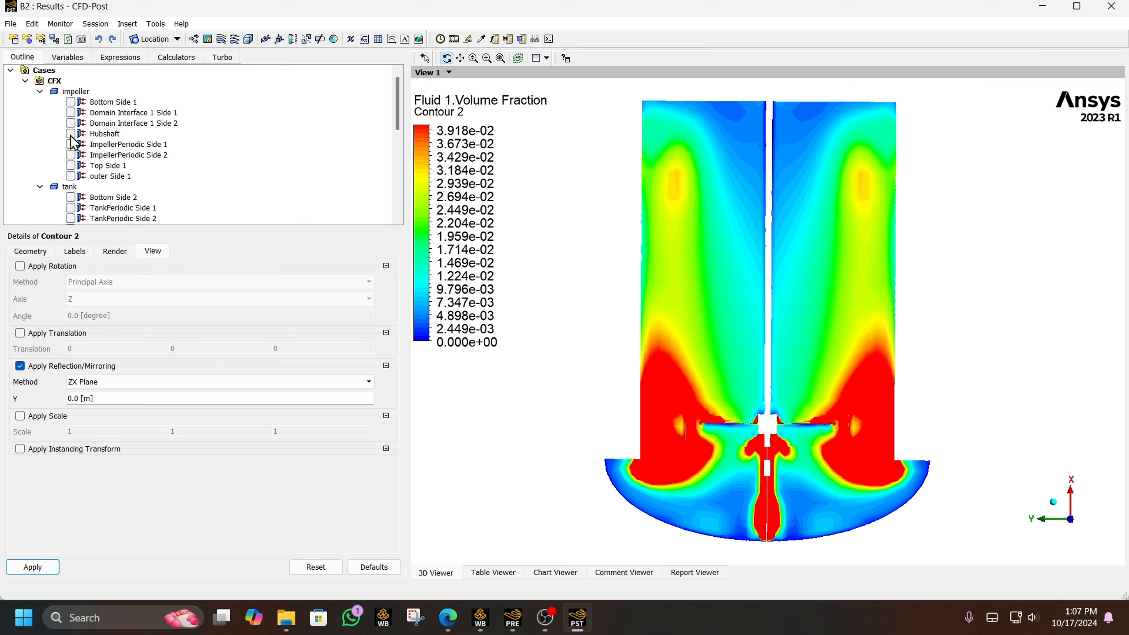
pyautogui.click(71, 135)
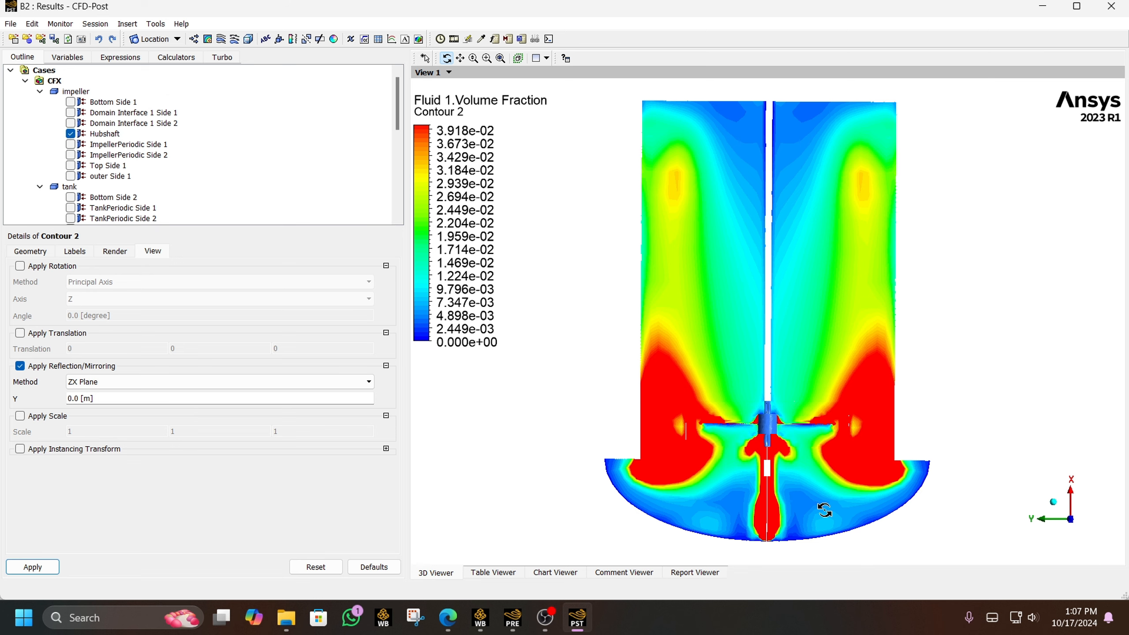
pyautogui.scroll(-2, 79, 156)
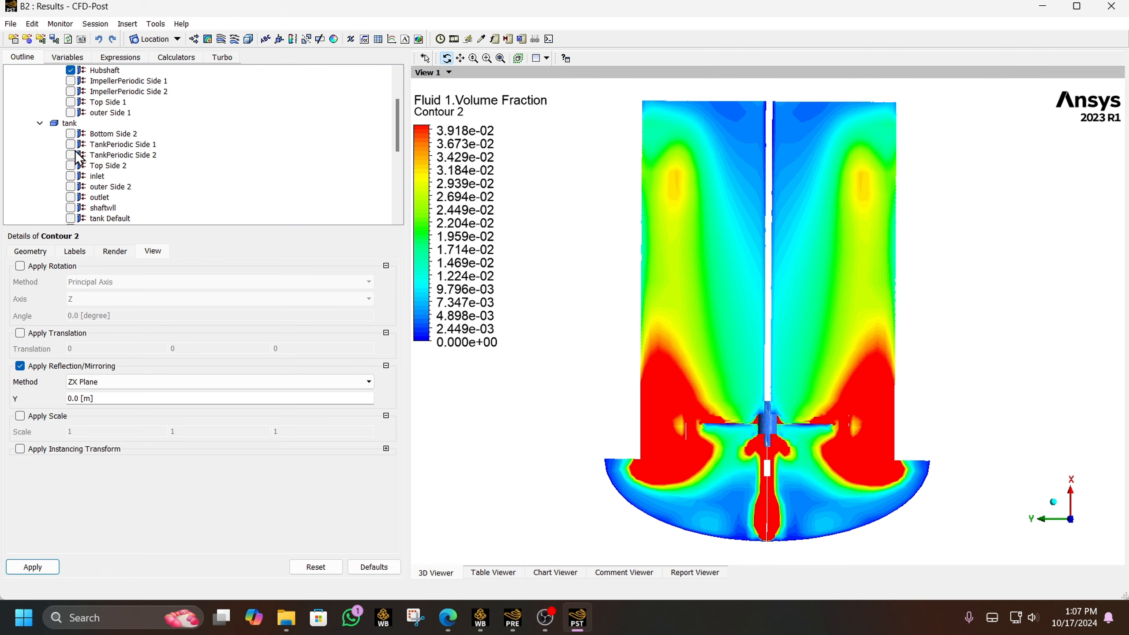
pyautogui.scroll(-1, 79, 156)
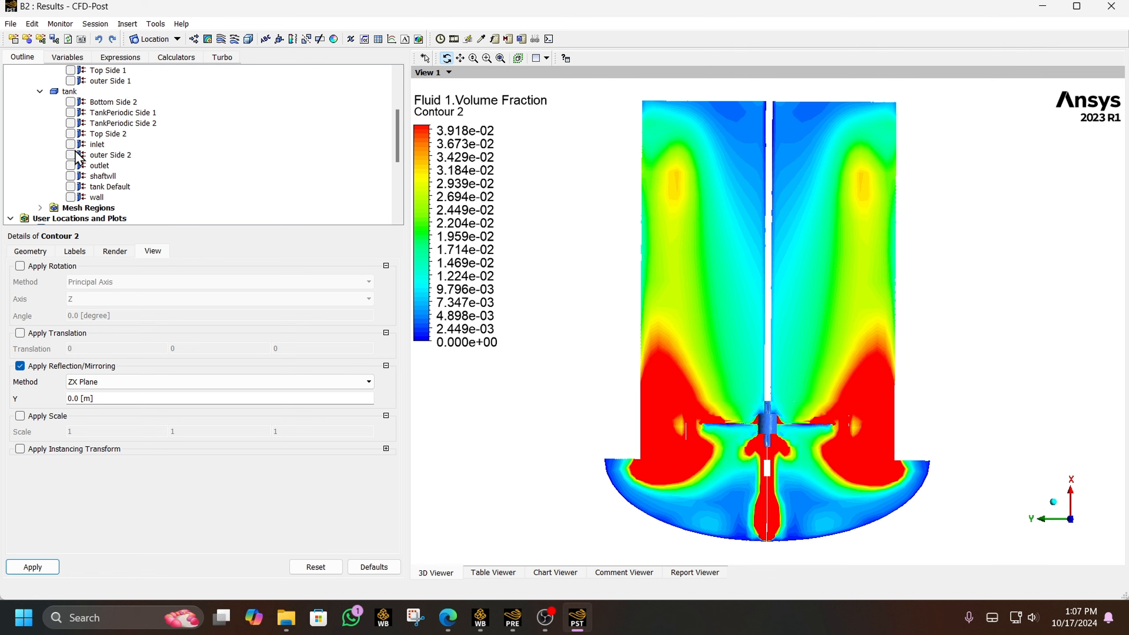
pyautogui.click(70, 176)
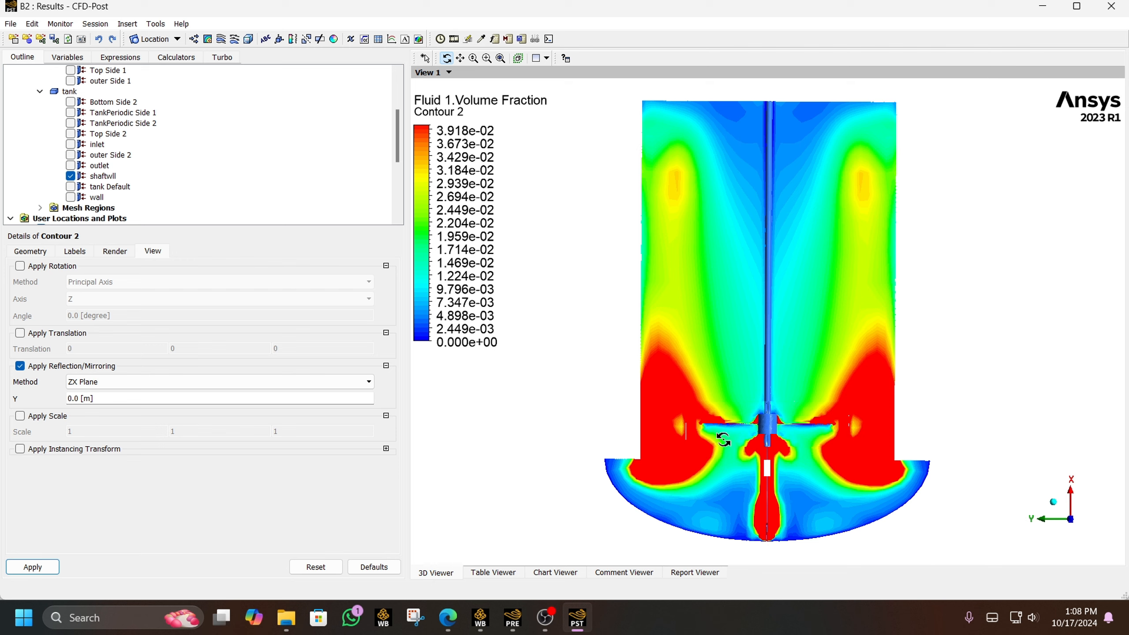
# Change Contour 1's variable to Pressure and apply it
pyautogui.scroll(-5, 104, 163)
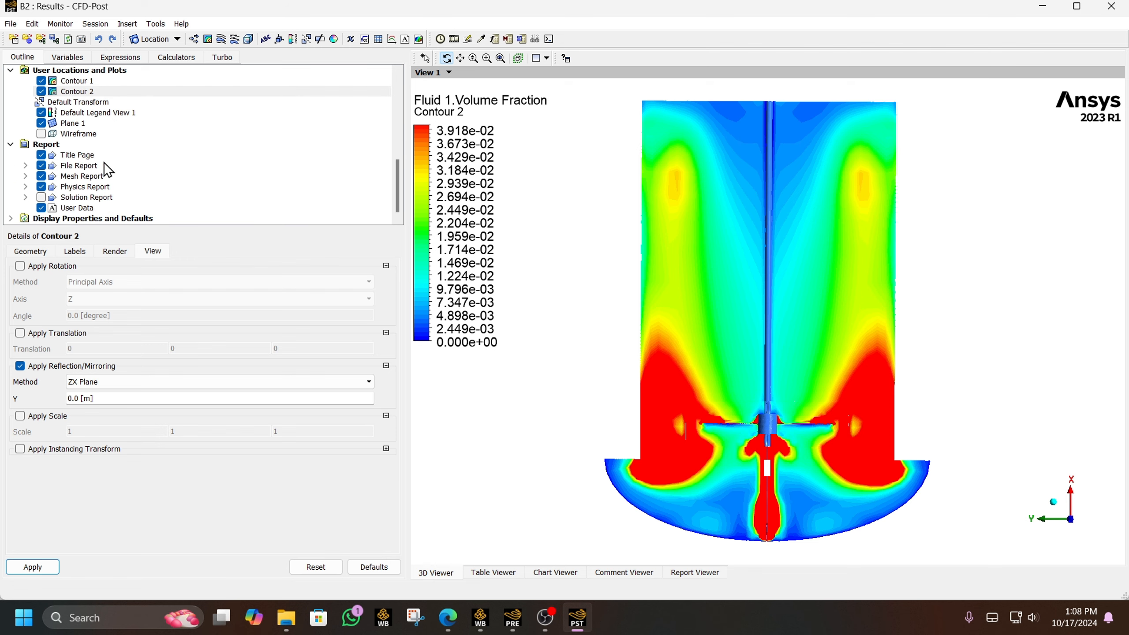
pyautogui.scroll(1, 104, 163)
pyautogui.click(83, 114)
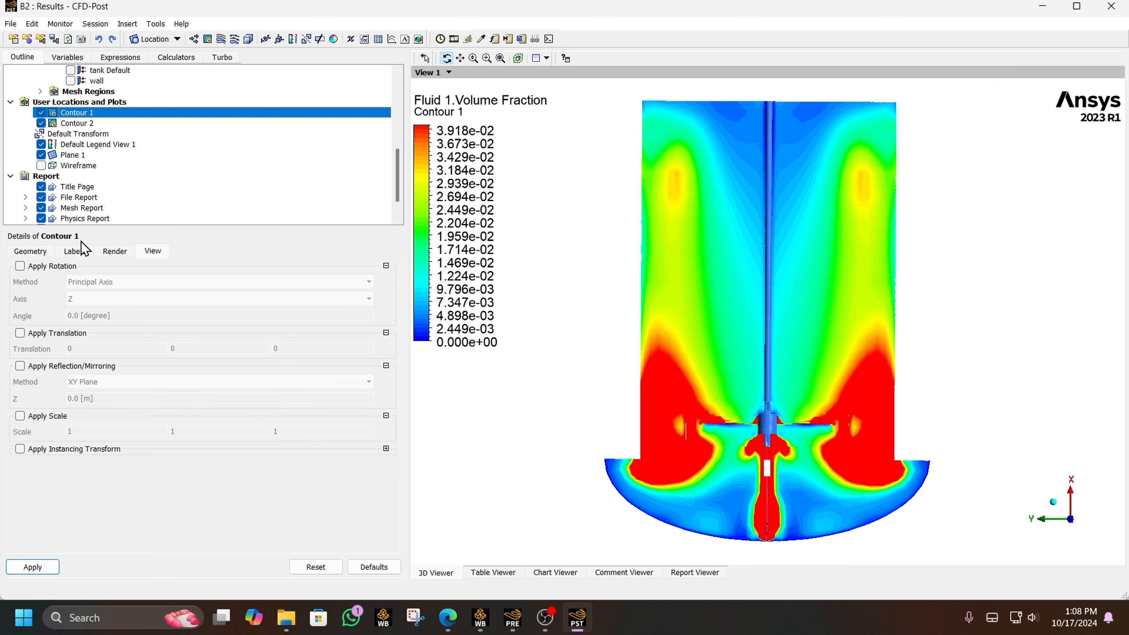
pyautogui.click(39, 249)
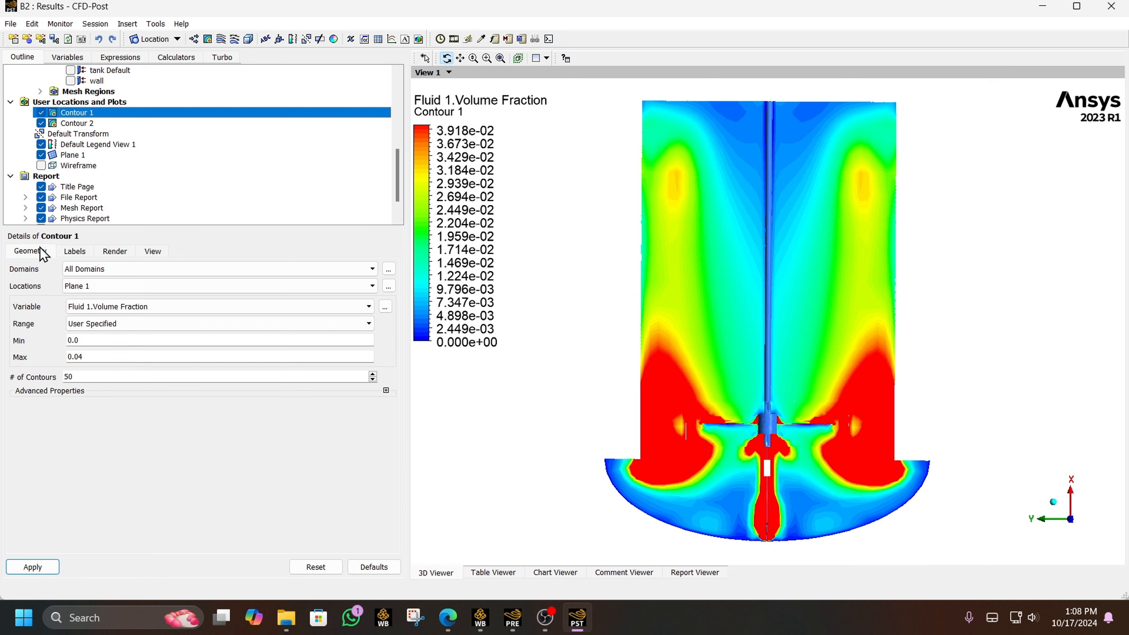
pyautogui.click(112, 311)
pyautogui.scroll(-1, 127, 319)
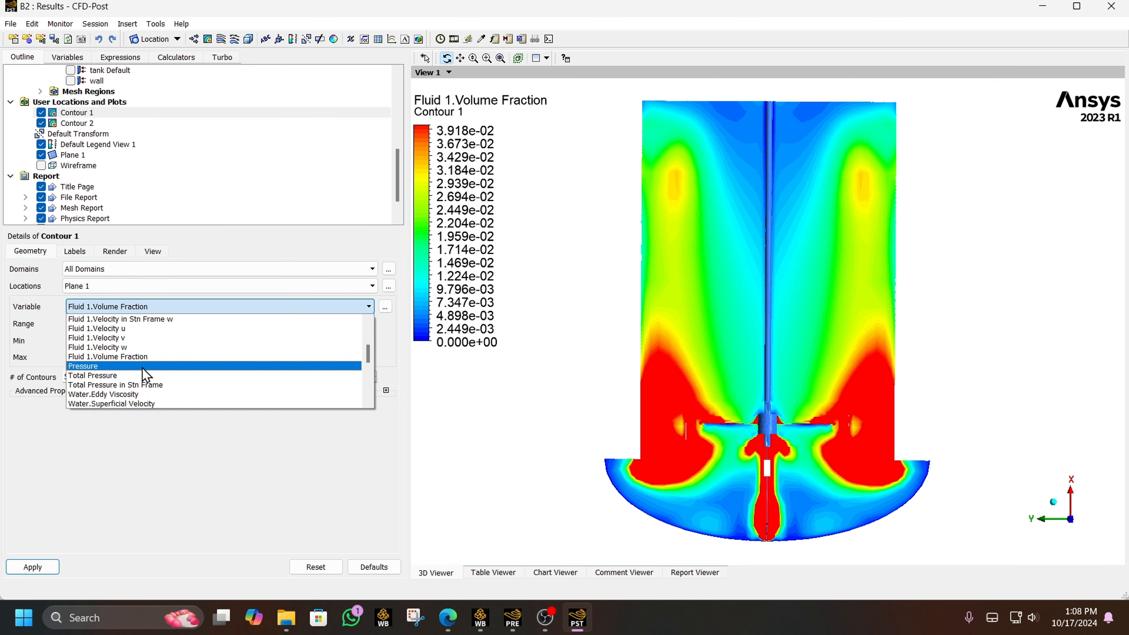
pyautogui.click(142, 367)
pyautogui.click(43, 568)
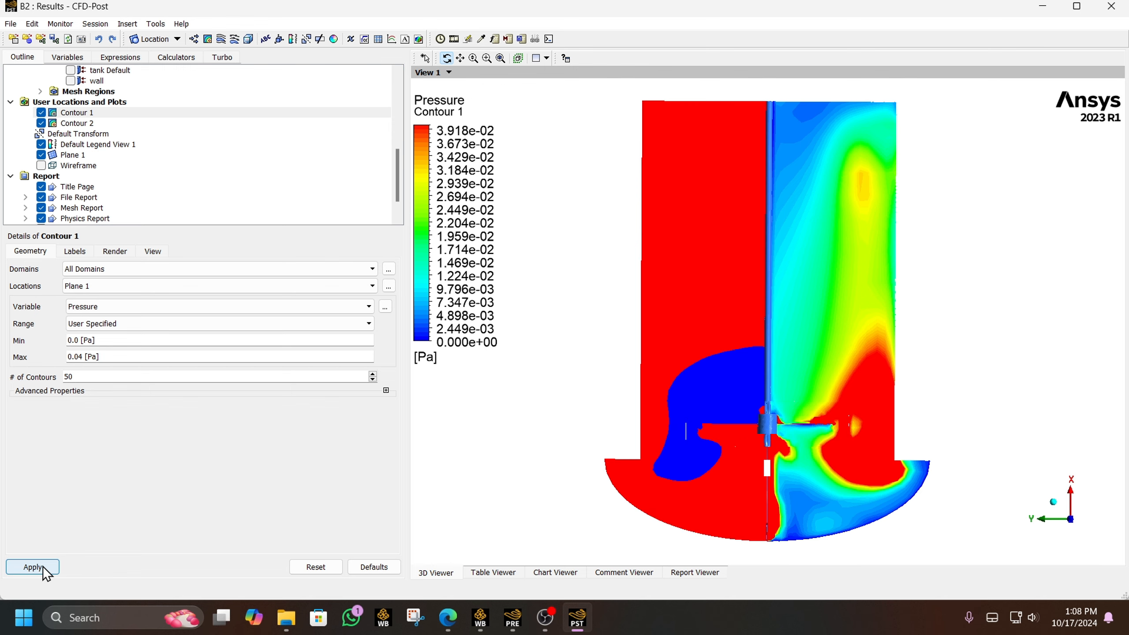
# Set the range of the pressure contour to Local and apply it
pyautogui.click(93, 328)
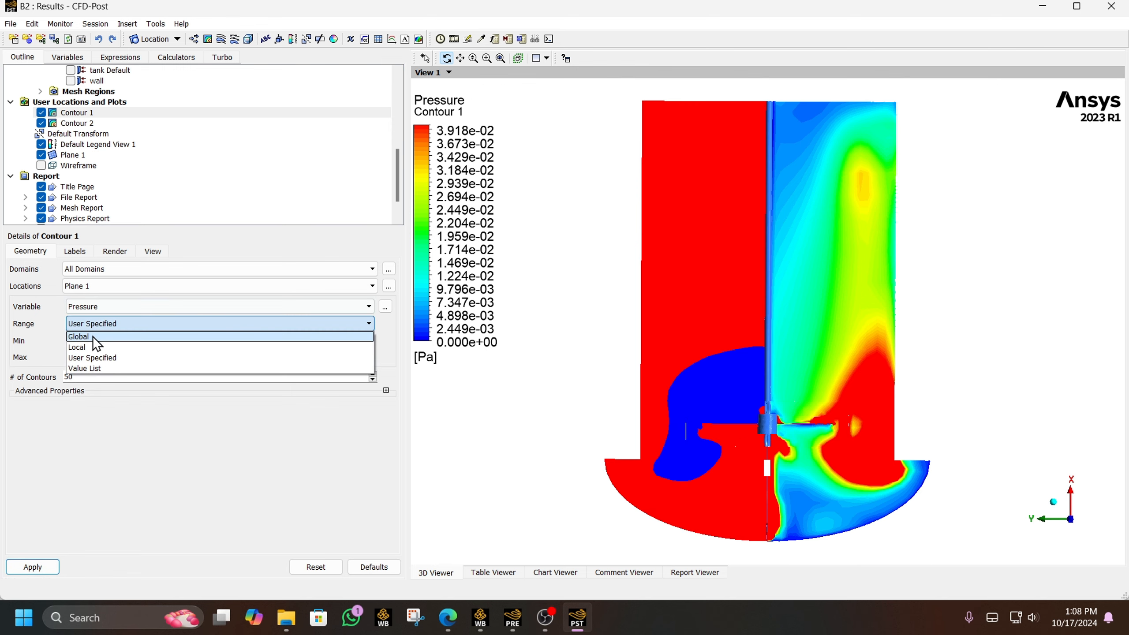
pyautogui.click(91, 349)
pyautogui.click(39, 571)
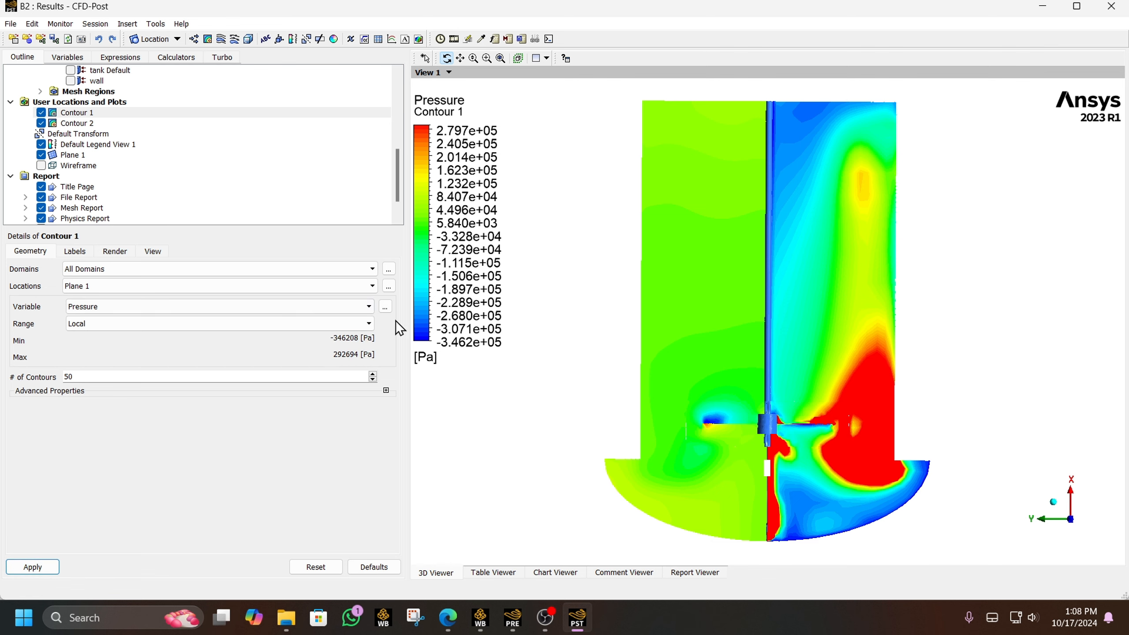
# Open the full variable selector for Contour 1 and examine the solution variables available for Fluid 1
pyautogui.click(388, 307)
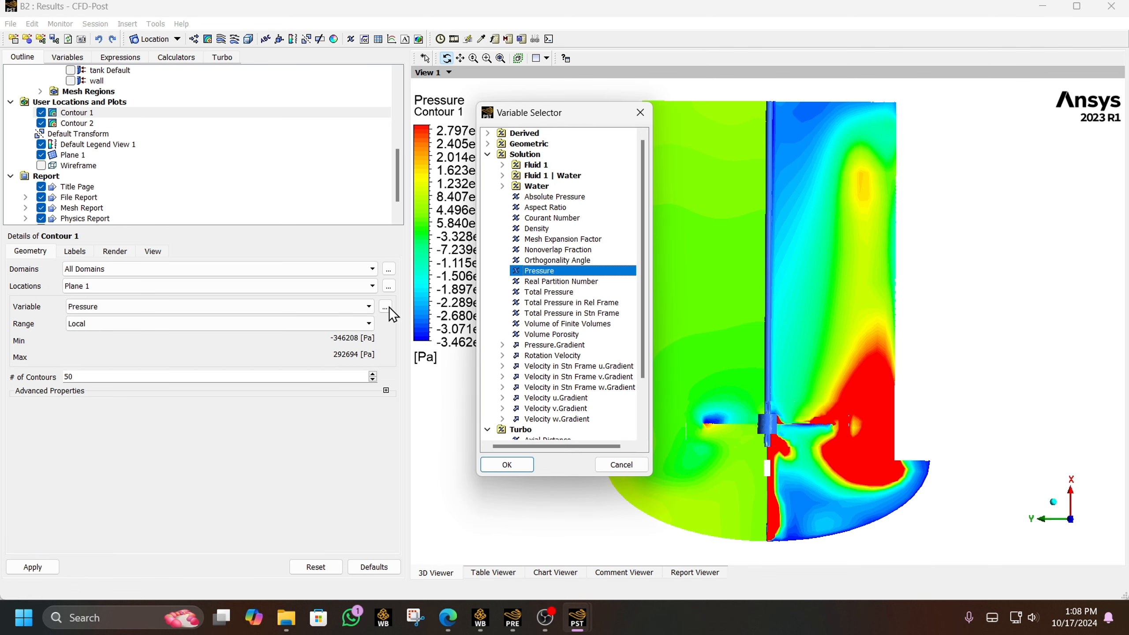
pyautogui.moveTo(561, 484); pyautogui.dragTo(564, 552)
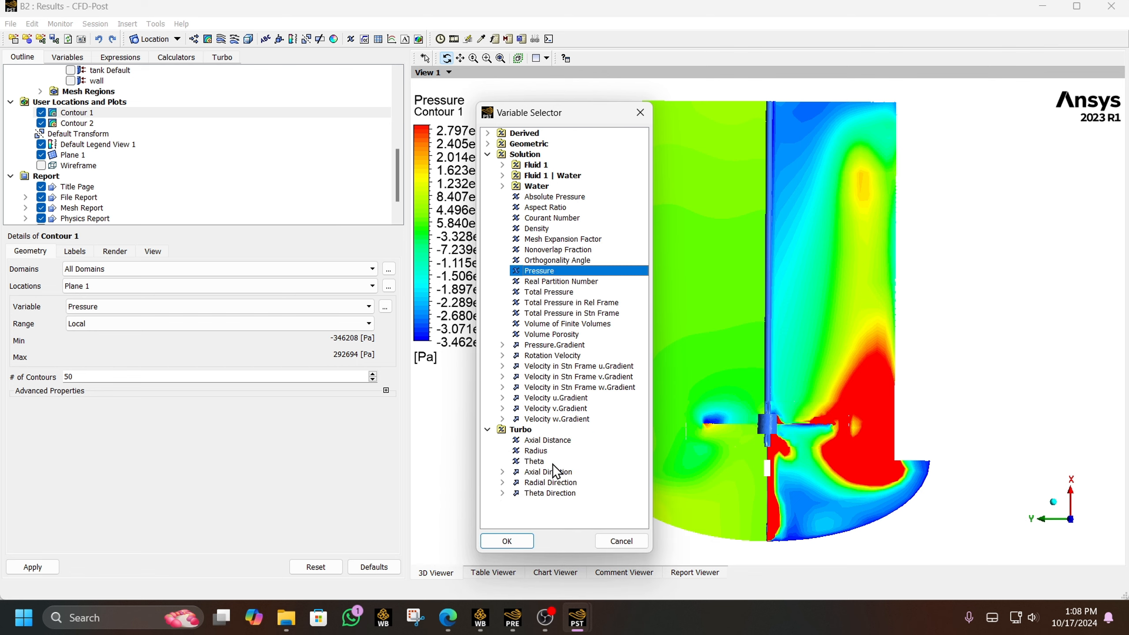
pyautogui.click(503, 166)
pyautogui.scroll(-10, 520, 307)
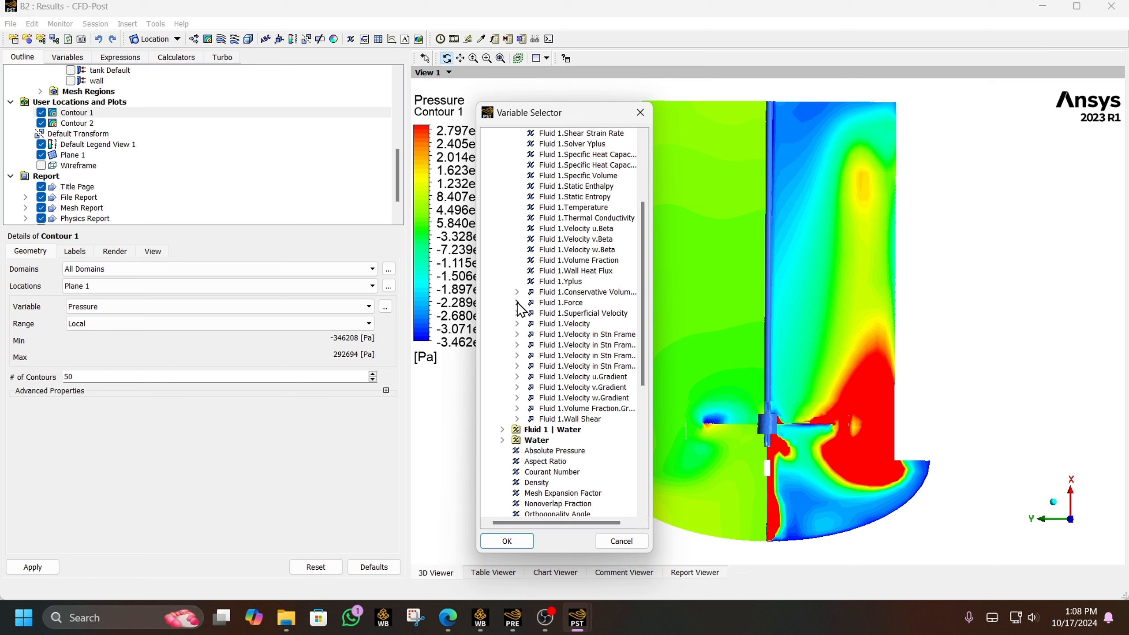
pyautogui.scroll(5, 543, 324)
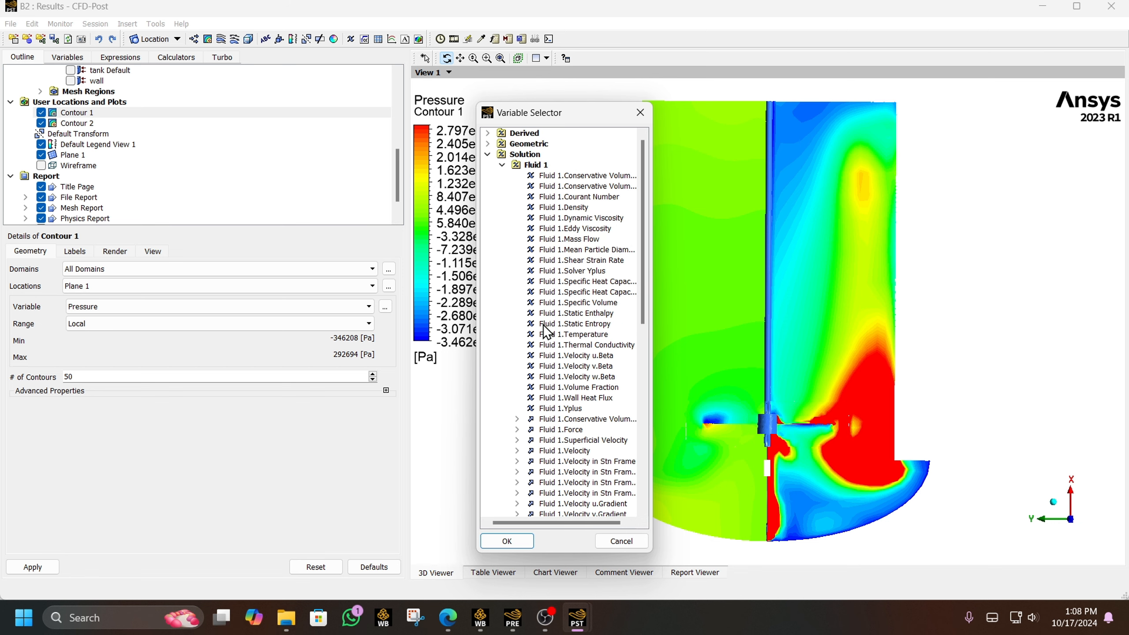
# Examine the derived variables of Fluid 1 and Water, including their Vortex Core groups, in the widened variable selector
pyautogui.click(487, 134)
pyautogui.click(502, 143)
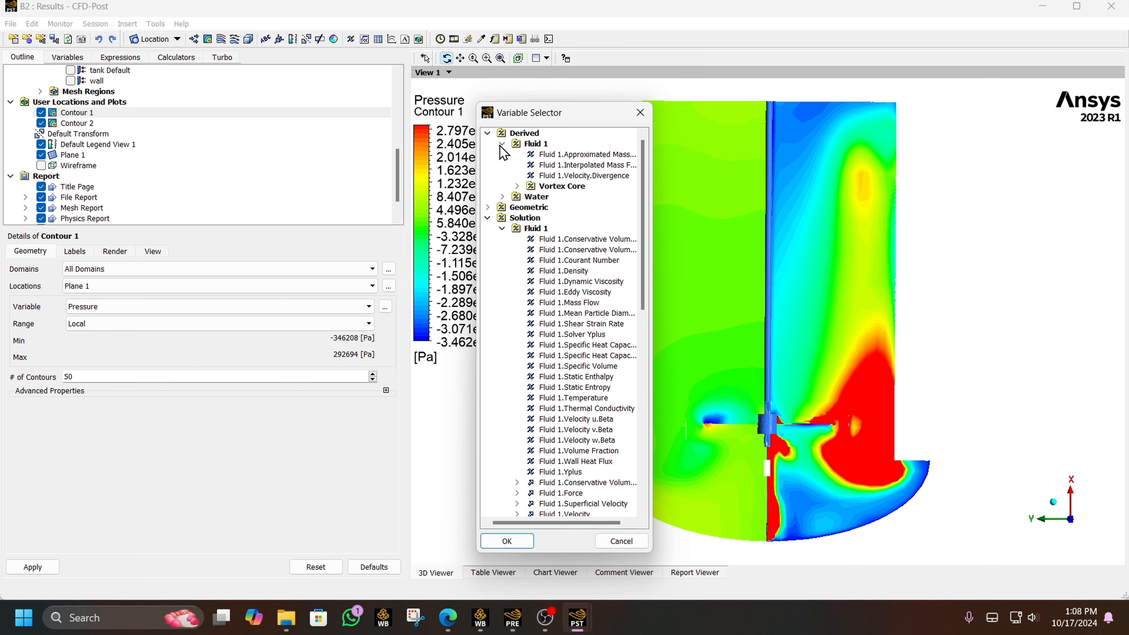
pyautogui.click(517, 187)
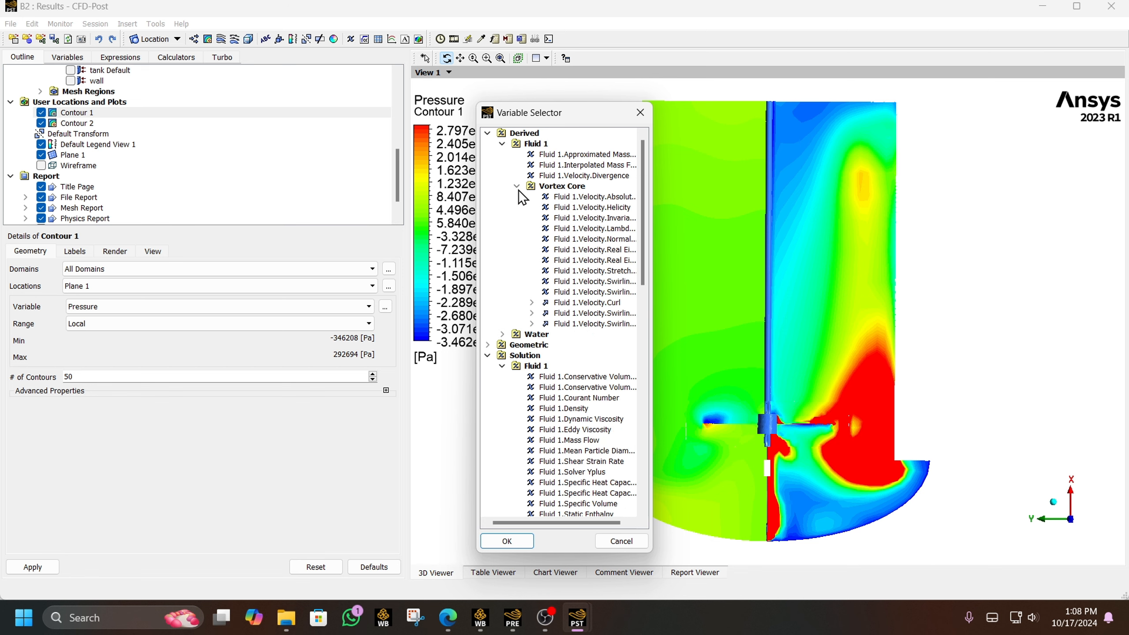
pyautogui.moveTo(652, 203); pyautogui.dragTo(782, 209)
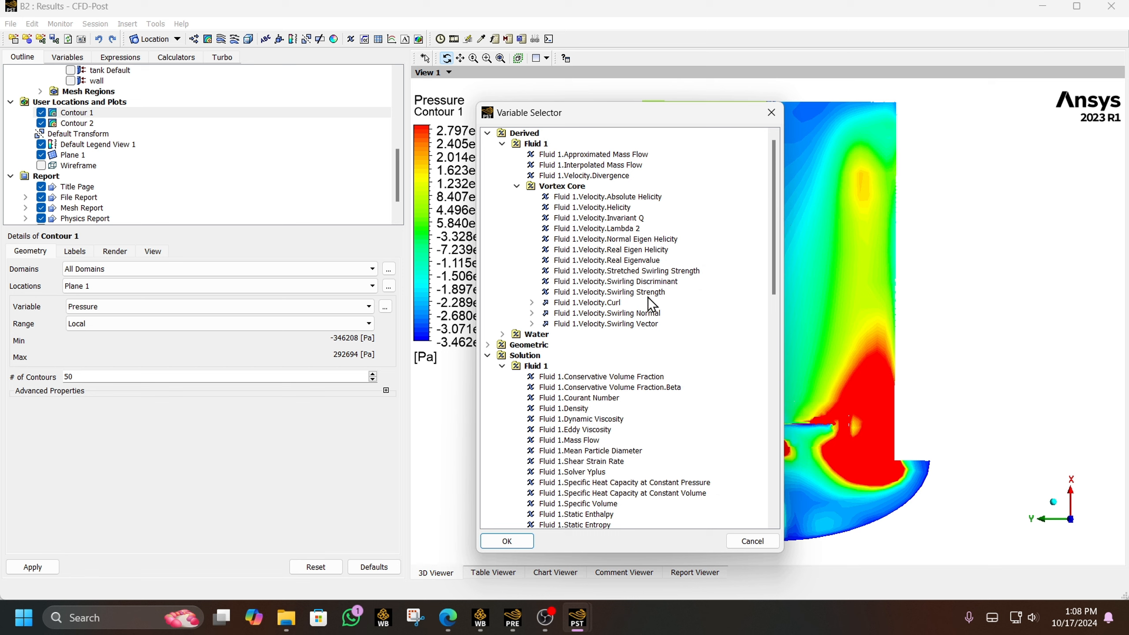
pyautogui.click(502, 334)
pyautogui.click(521, 378)
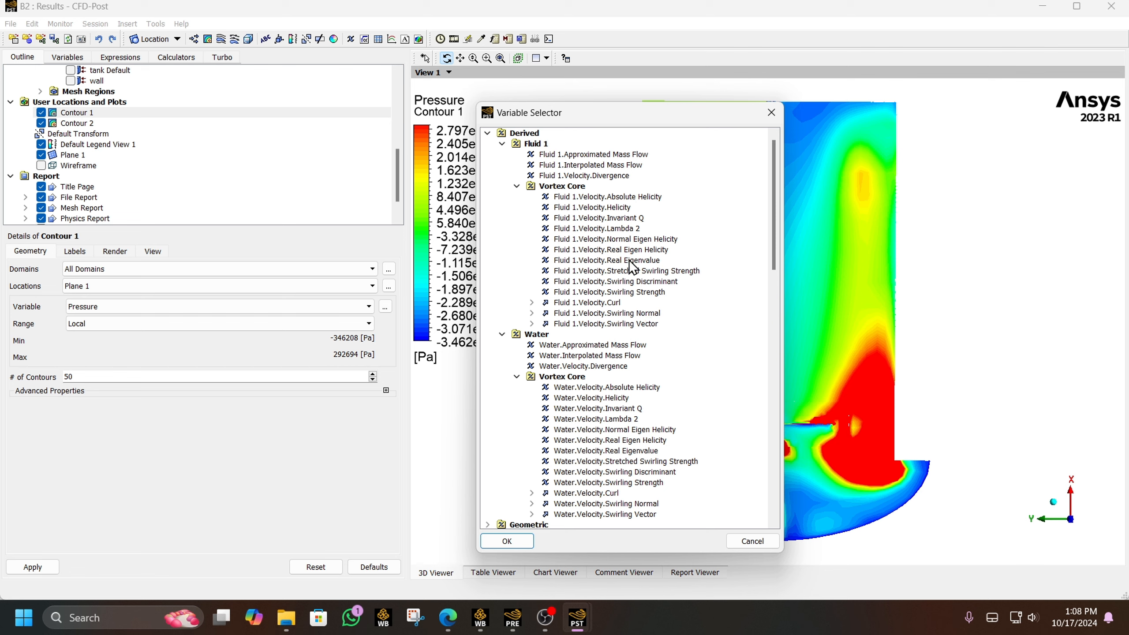
# Review the rest of the derived and Fluid 1 solution variables, and close the selector without choosing one
pyautogui.scroll(-2, 630, 263)
pyautogui.scroll(-2, 630, 262)
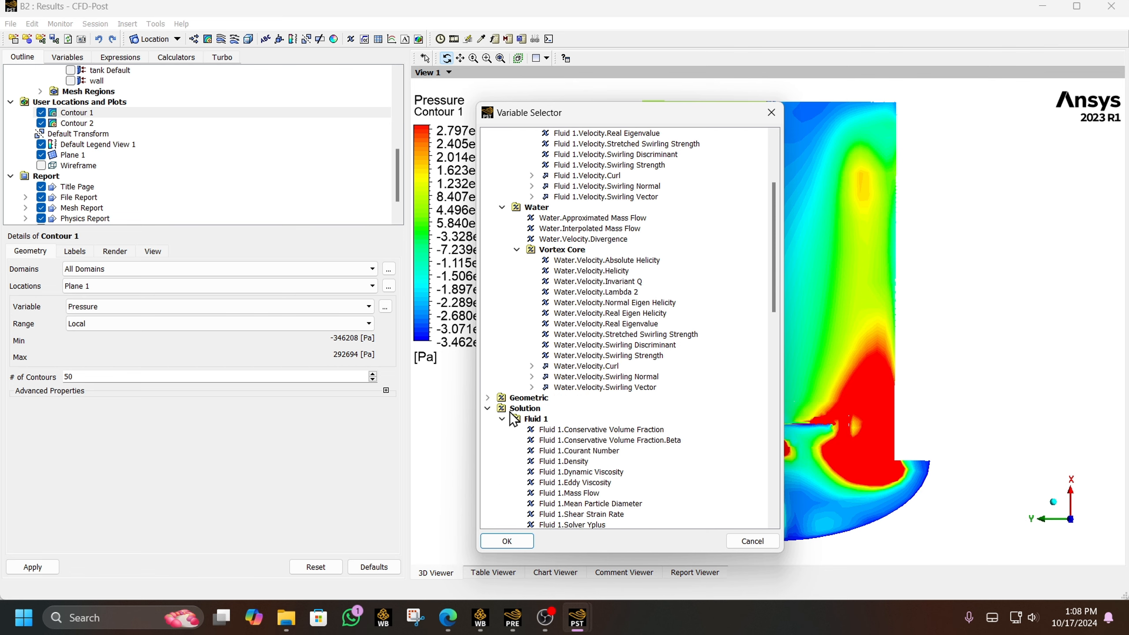
pyautogui.scroll(-3, 517, 434)
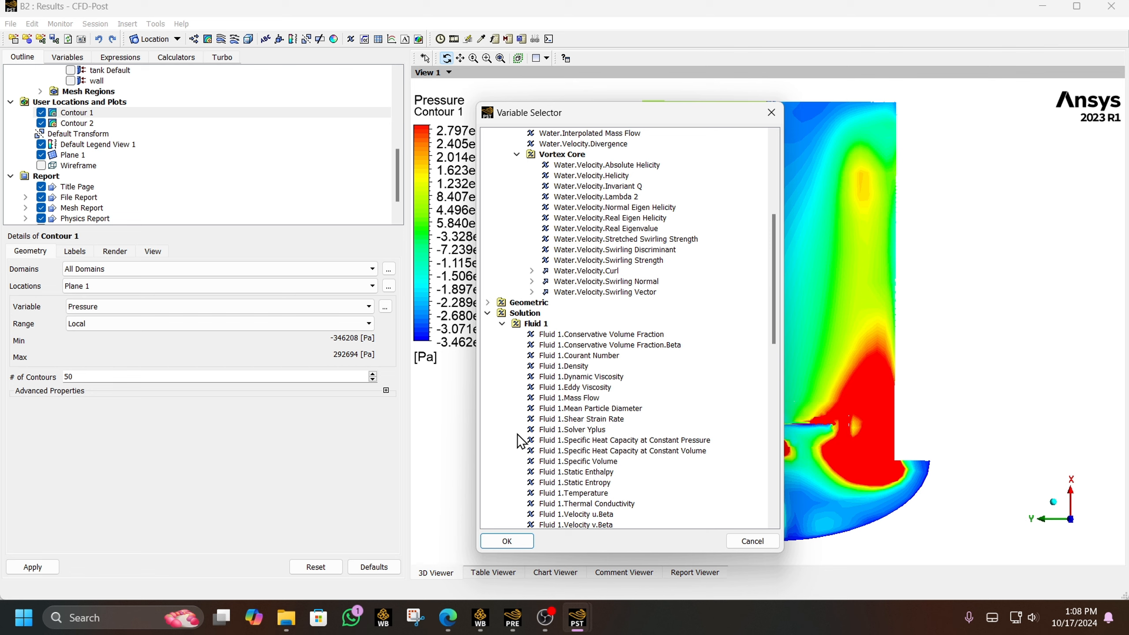
pyautogui.scroll(-3, 518, 434)
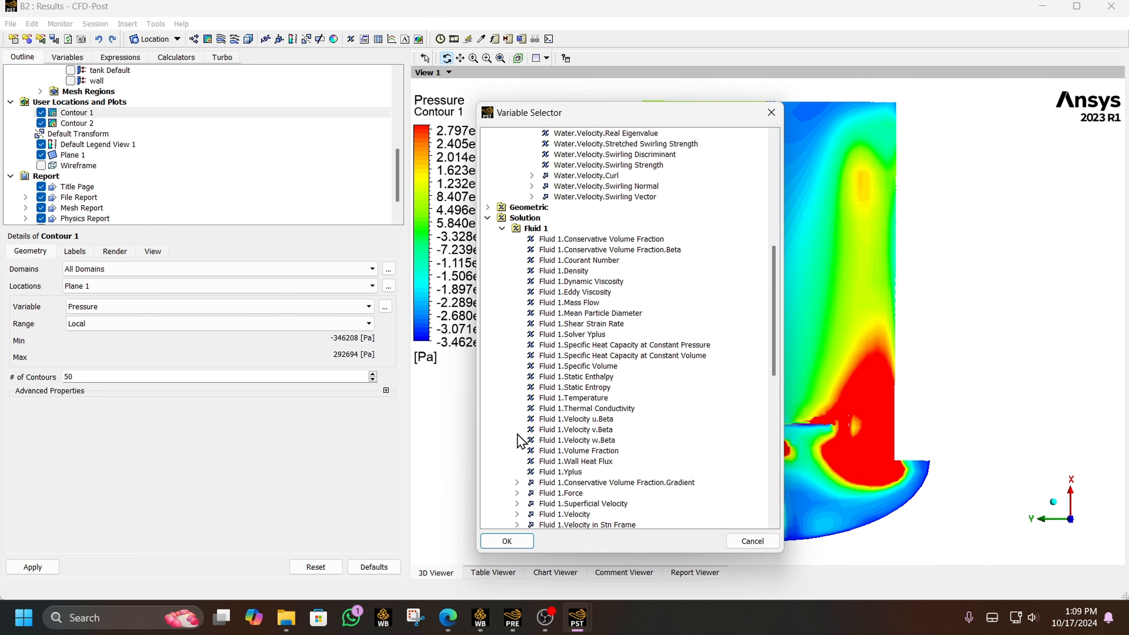
pyautogui.scroll(-3, 517, 434)
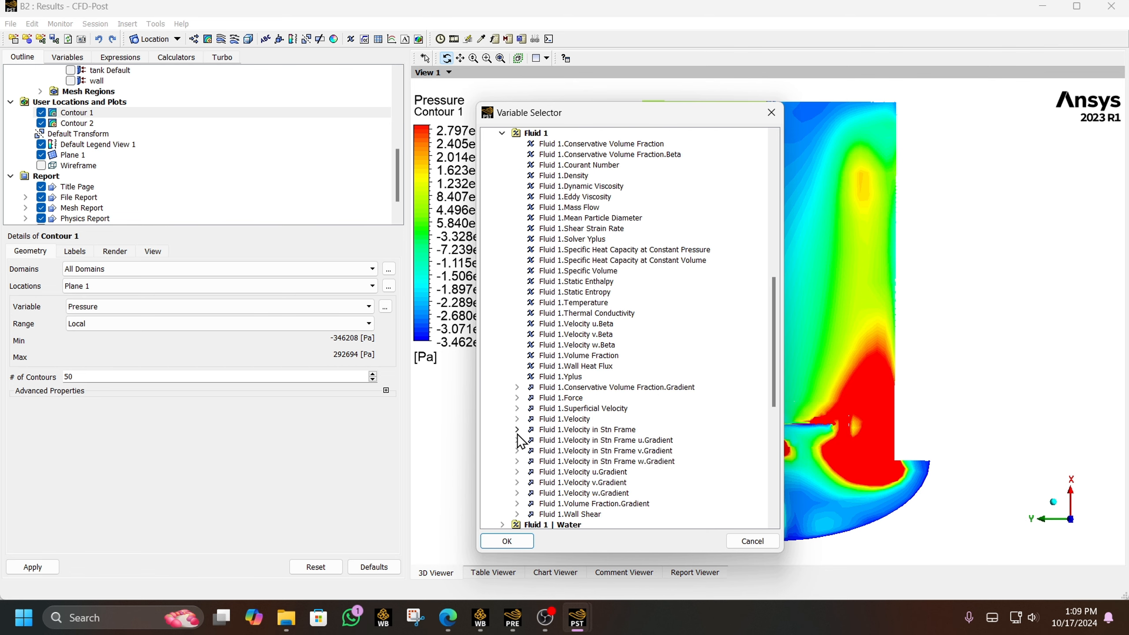
pyautogui.scroll(-2, 520, 441)
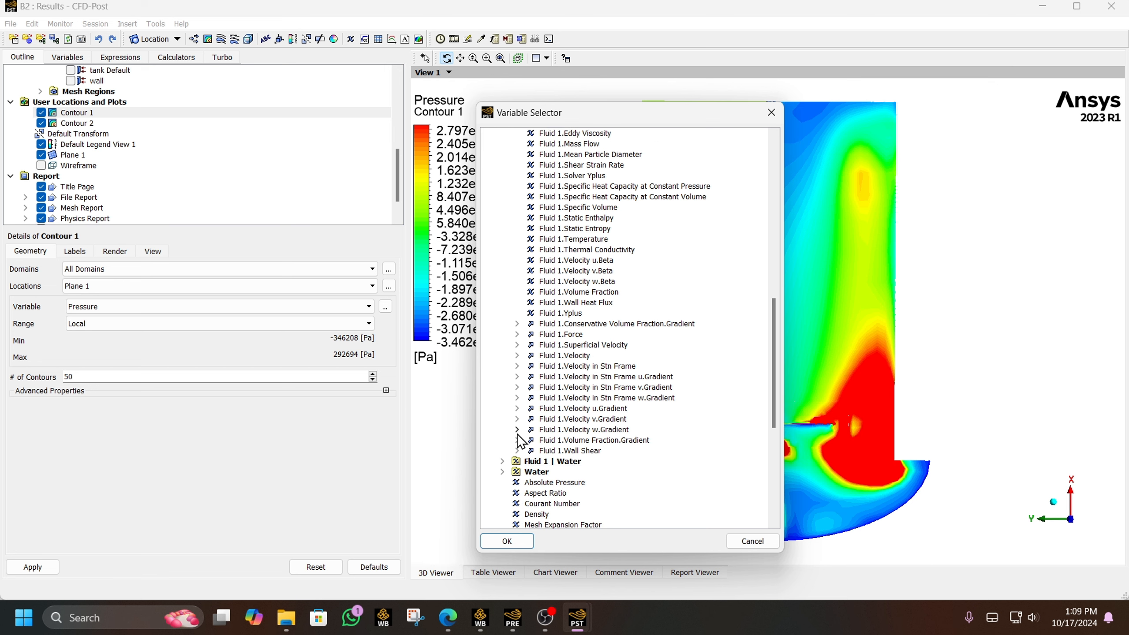
pyautogui.scroll(1, 520, 441)
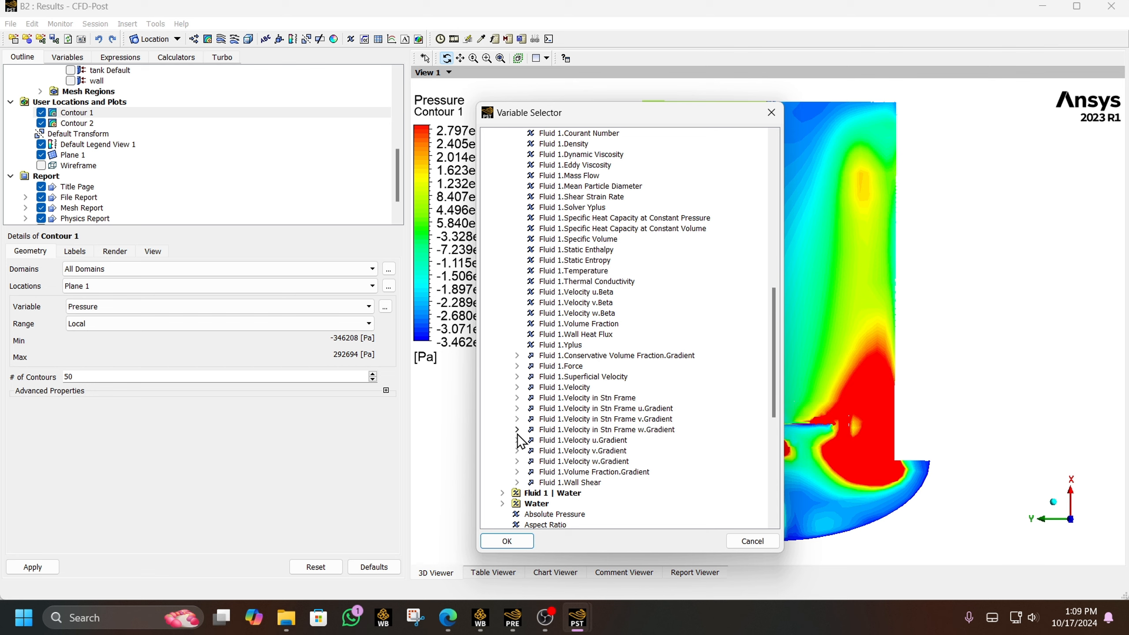
pyautogui.scroll(1, 520, 441)
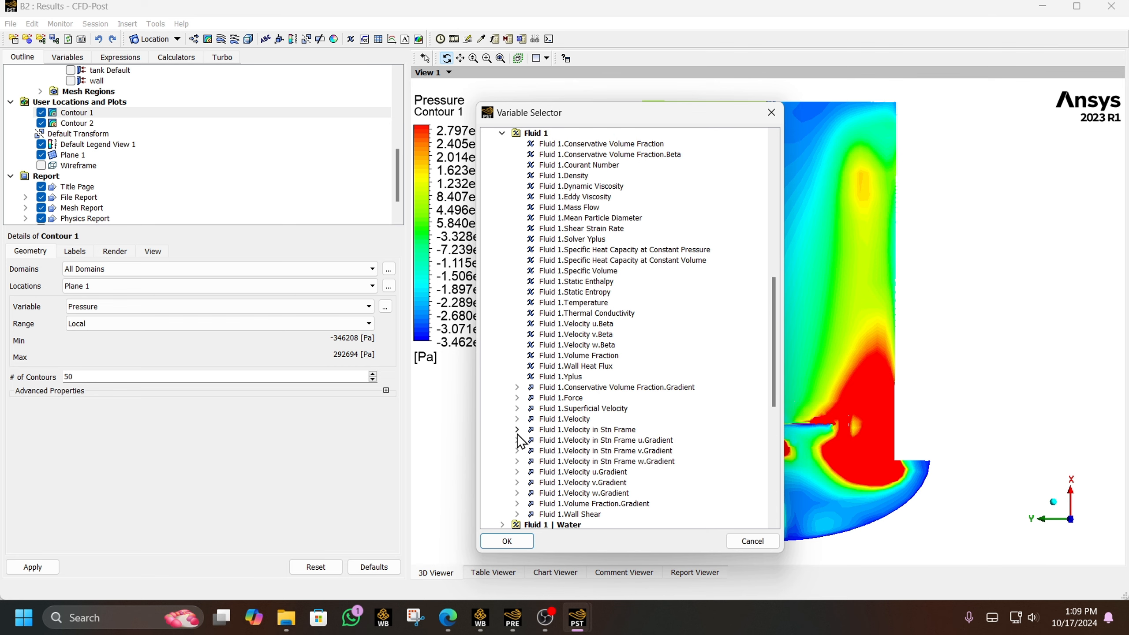
pyautogui.click(769, 118)
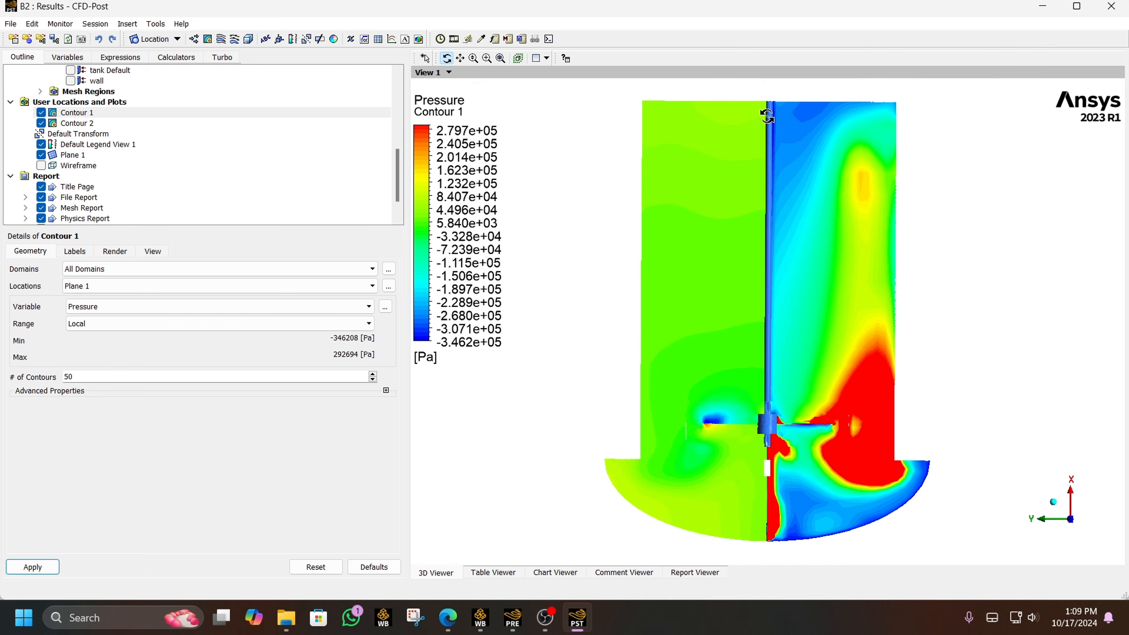
# Change Contour 1's variable to Water.Turbulence Kinetic Energy and apply it
pyautogui.click(365, 312)
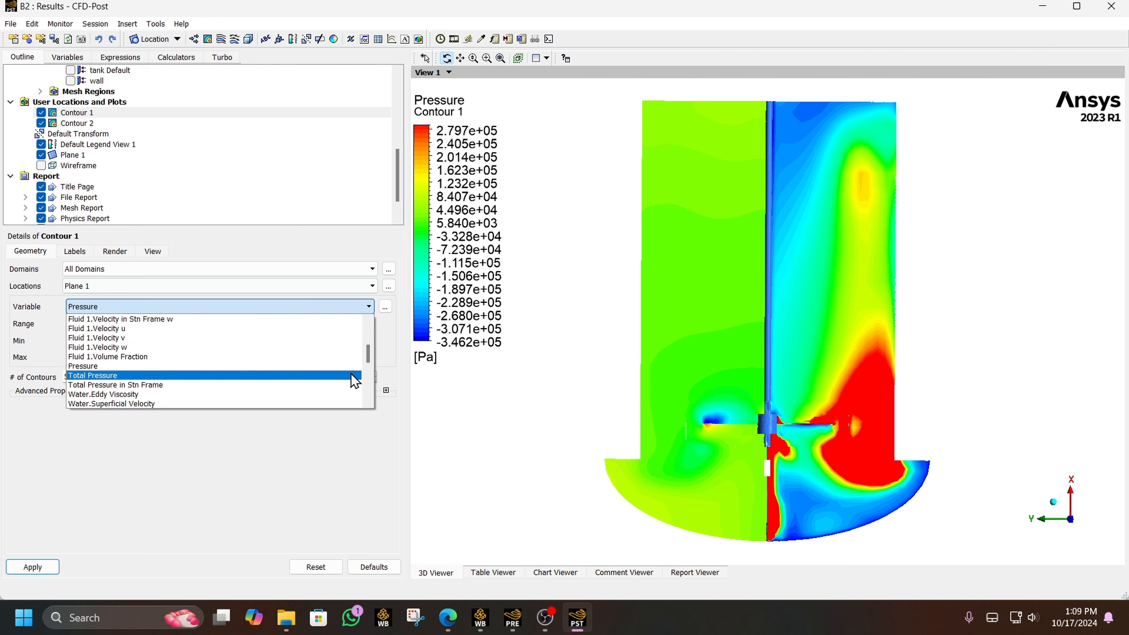
pyautogui.scroll(-4, 337, 371)
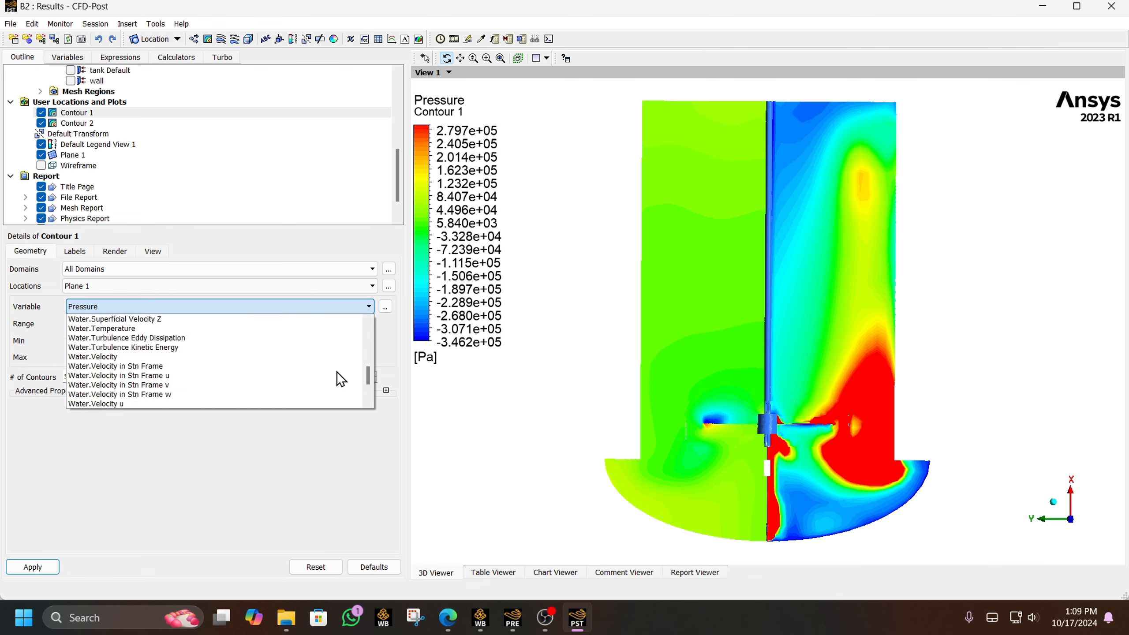
pyautogui.scroll(-2, 337, 371)
pyautogui.scroll(2, 337, 373)
pyautogui.click(245, 348)
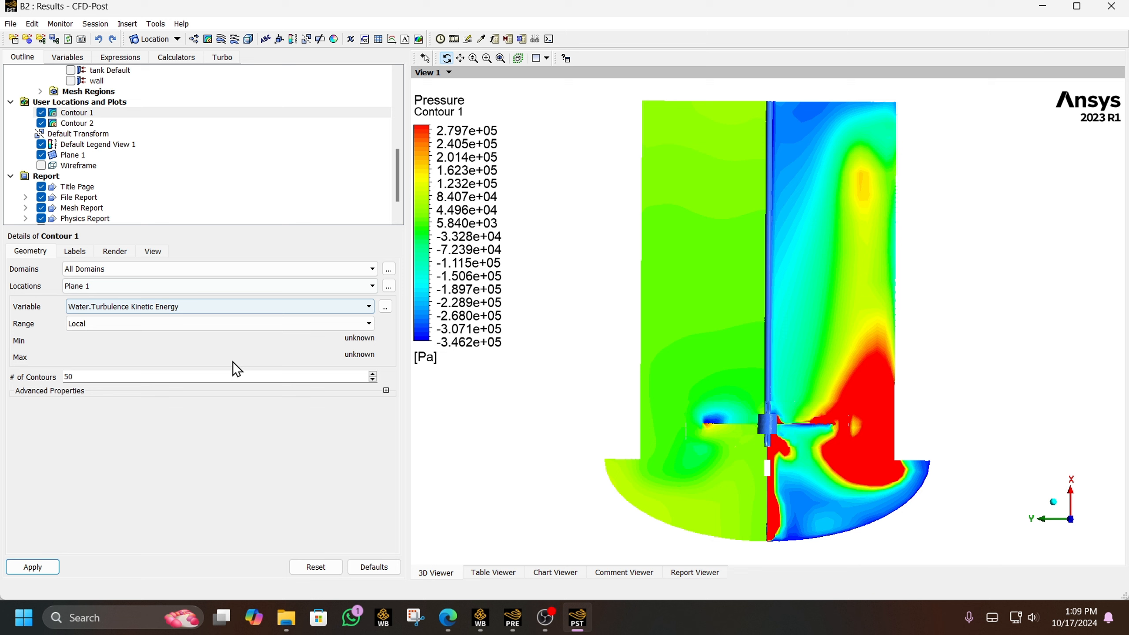
pyautogui.click(33, 566)
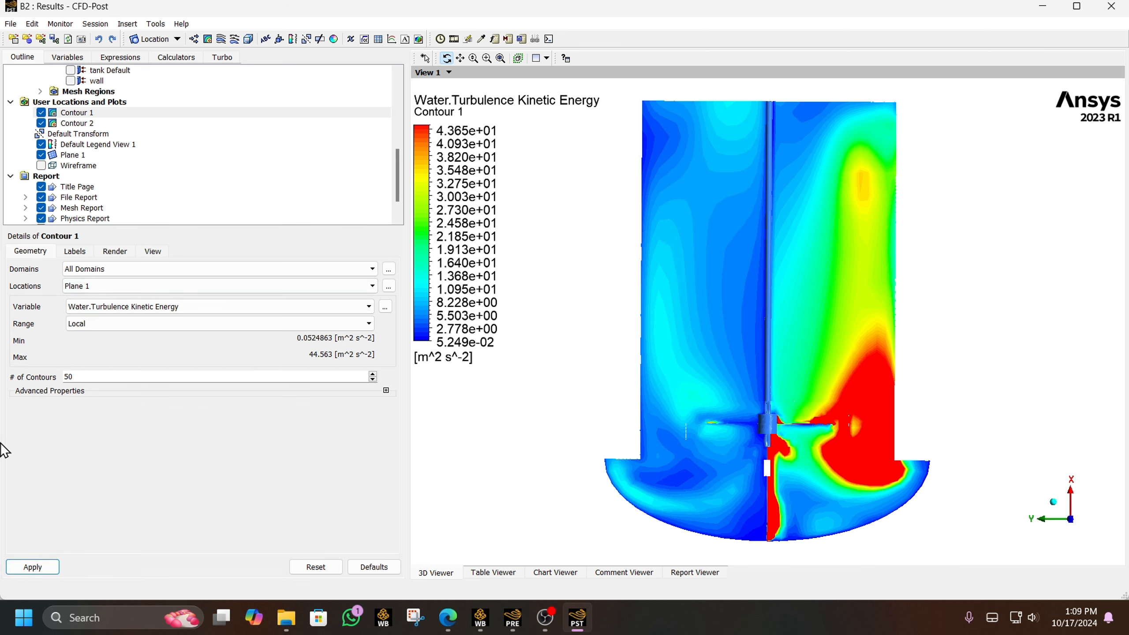
pyautogui.click(80, 251)
pyautogui.click(152, 252)
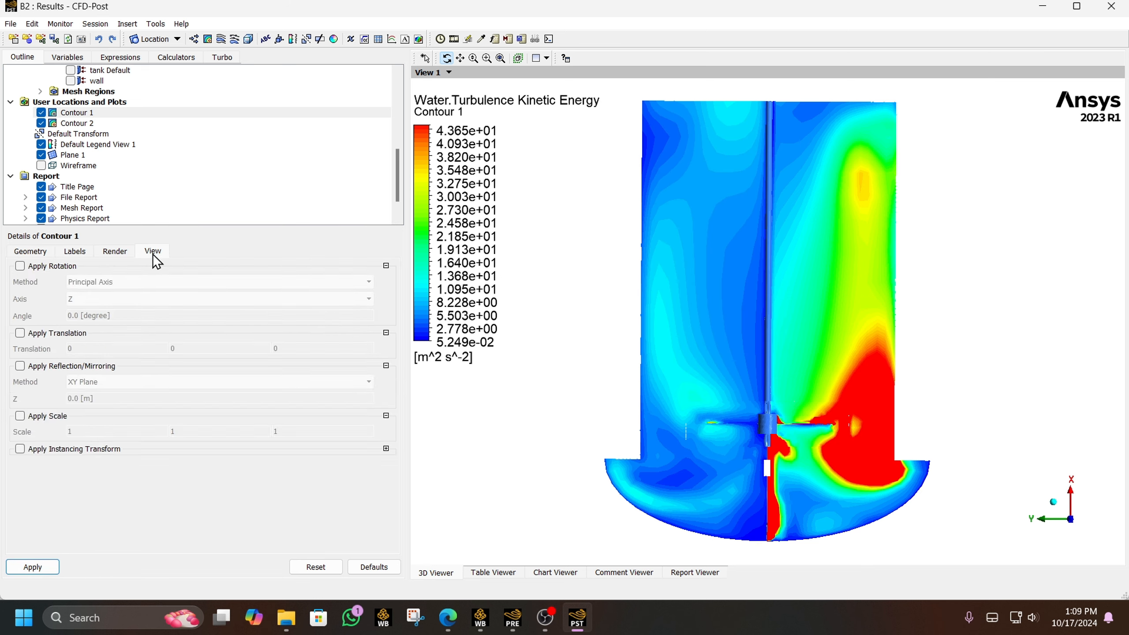
pyautogui.click(39, 248)
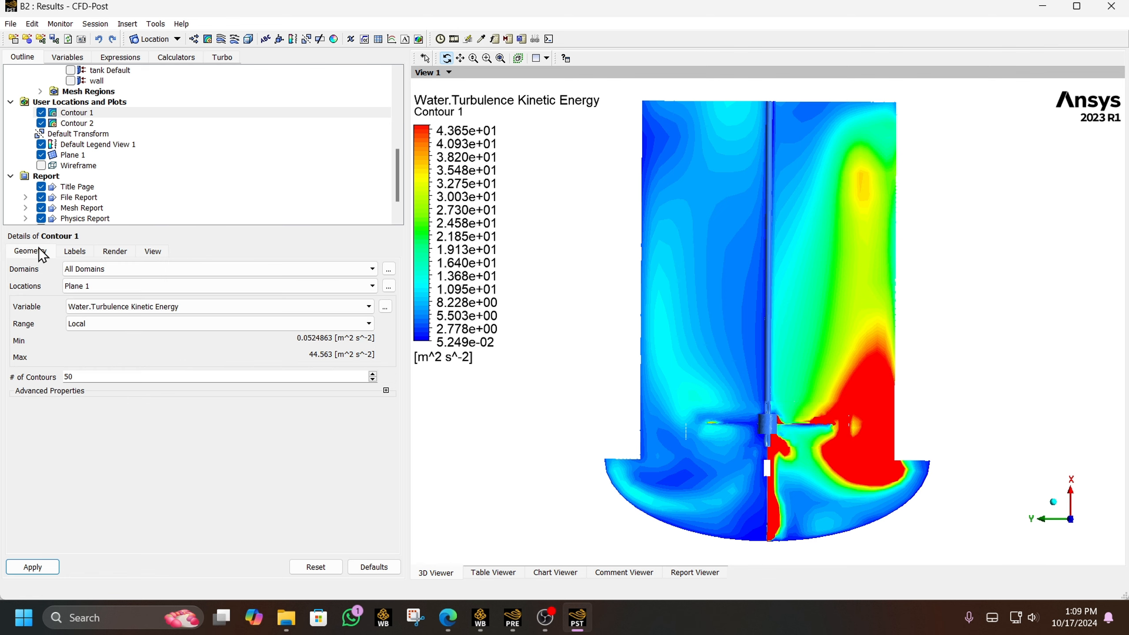
pyautogui.click(143, 324)
pyautogui.click(144, 325)
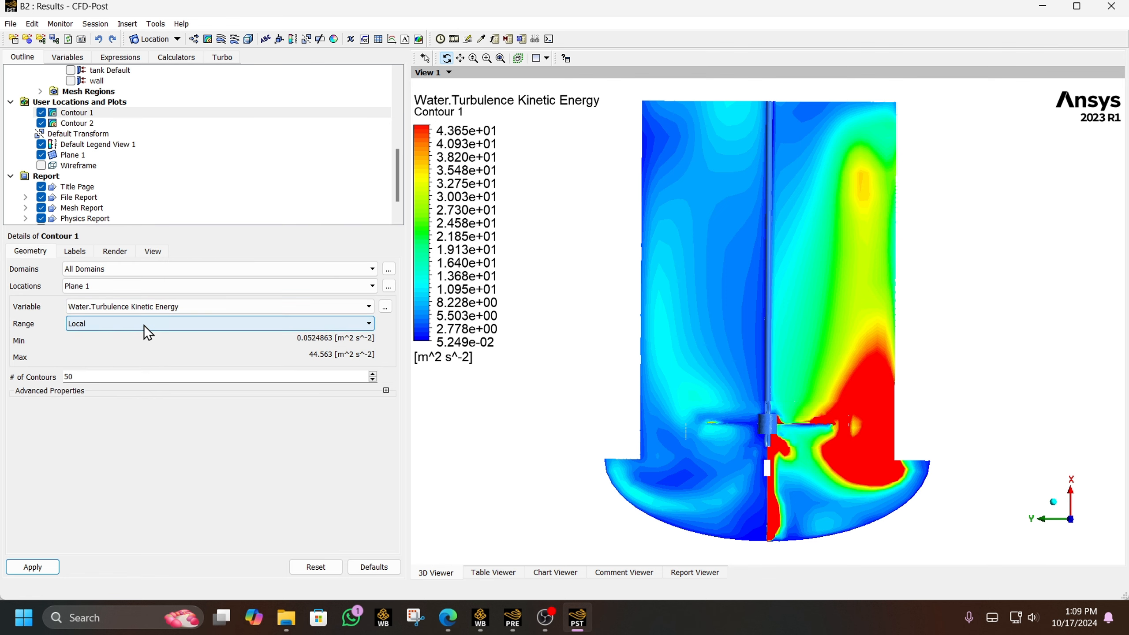
# Change the number format of Default Legend View 1 to Fixed and apply it
pyautogui.click(76, 144)
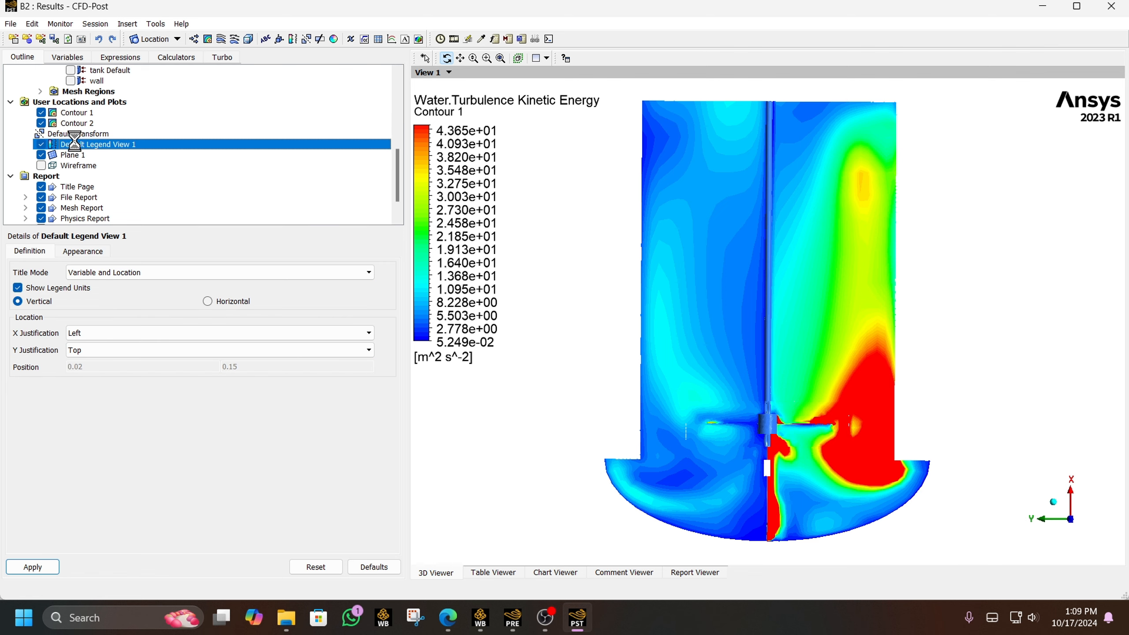
pyautogui.click(83, 252)
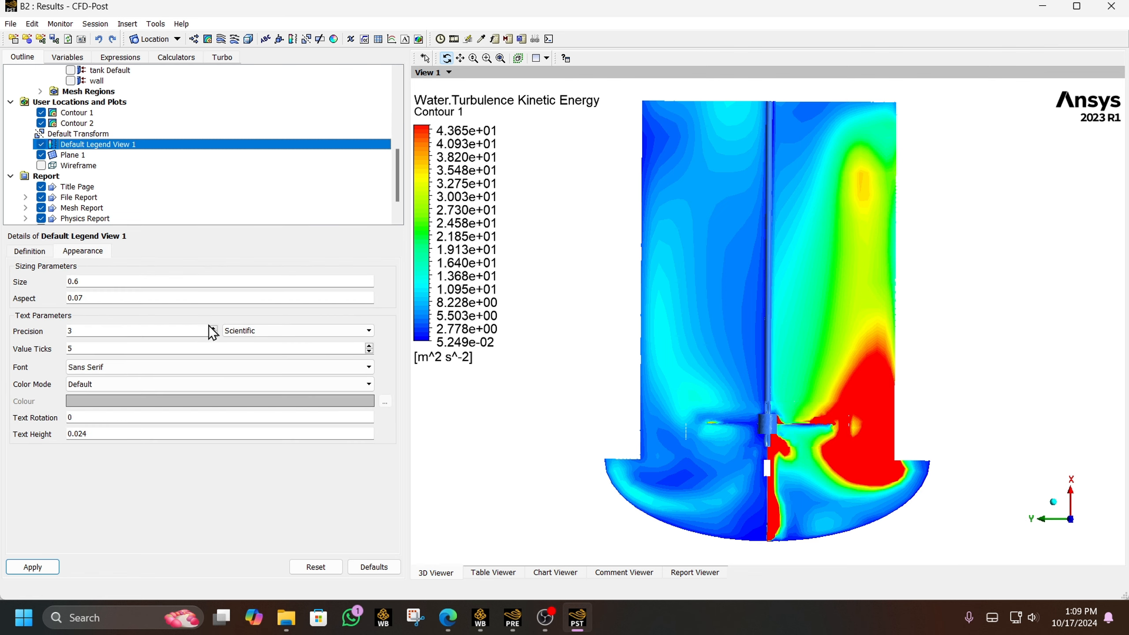
pyautogui.click(249, 331)
pyautogui.click(242, 342)
pyautogui.click(33, 567)
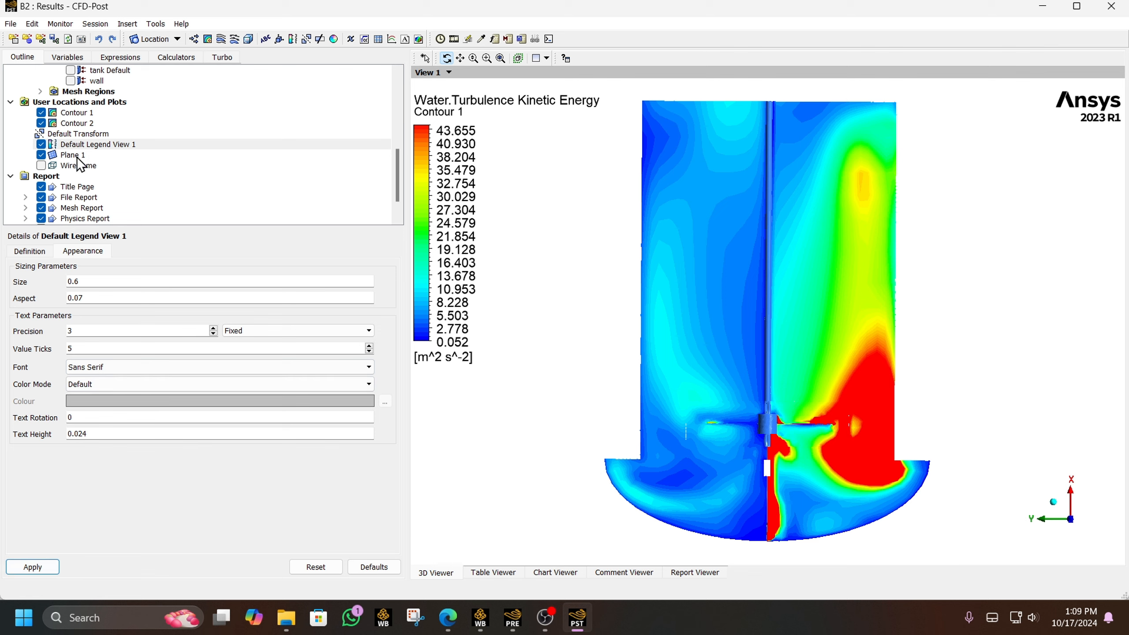
# Set Contour 1's range to User Specified with a maximum of 20 m^2 s^-2 and apply it
pyautogui.click(87, 112)
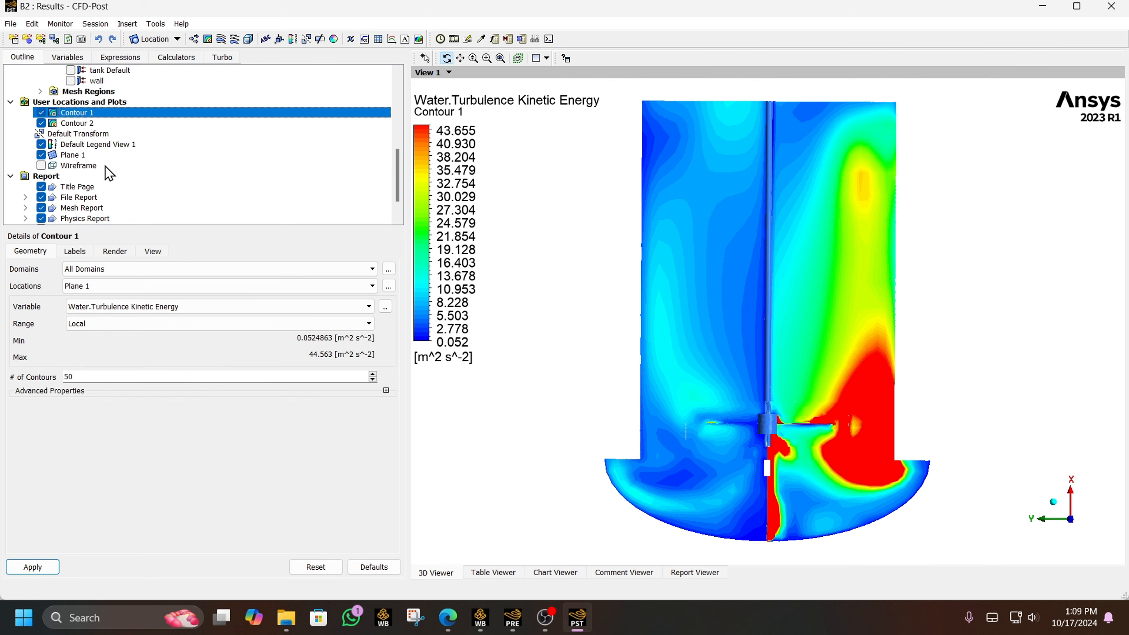
pyautogui.click(92, 327)
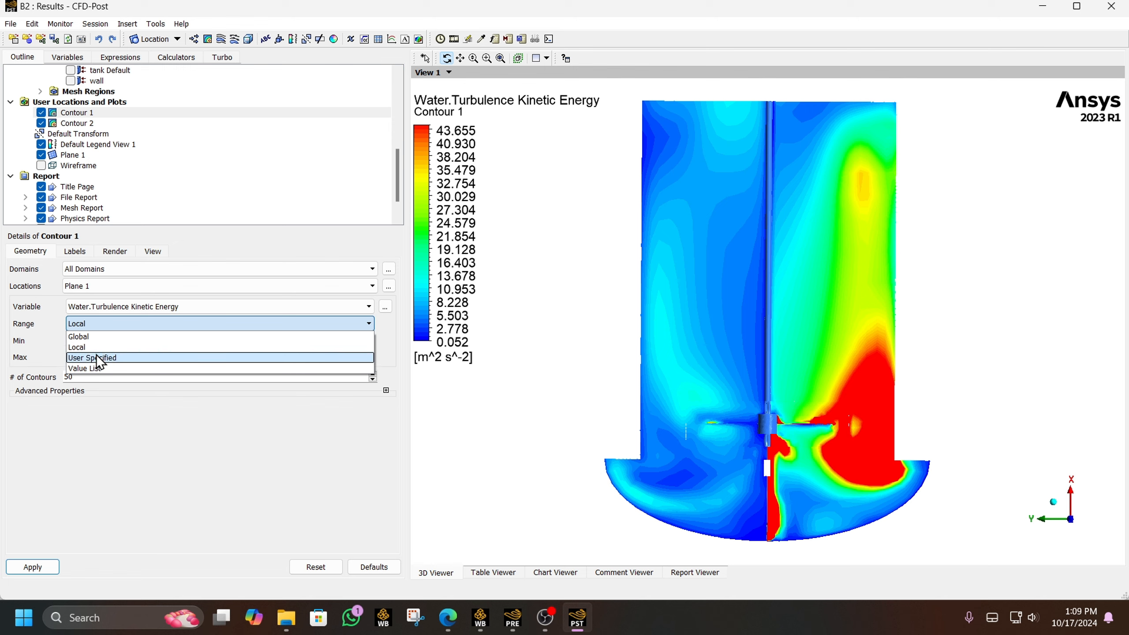
pyautogui.click(97, 358)
pyautogui.click(97, 357)
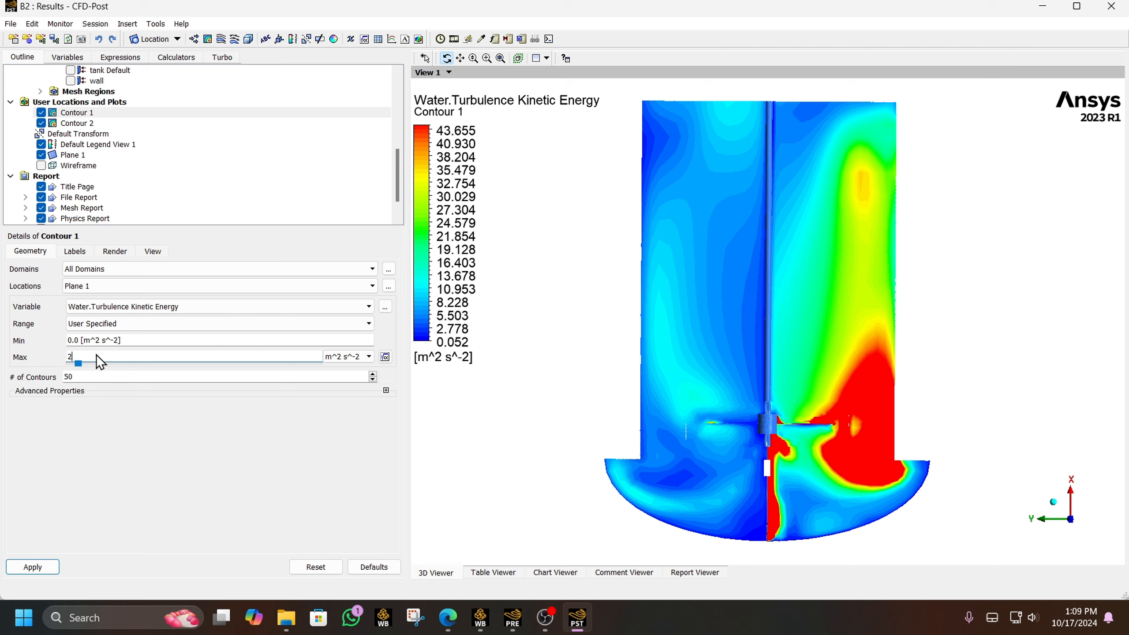
pyautogui.write('20')
pyautogui.click(49, 567)
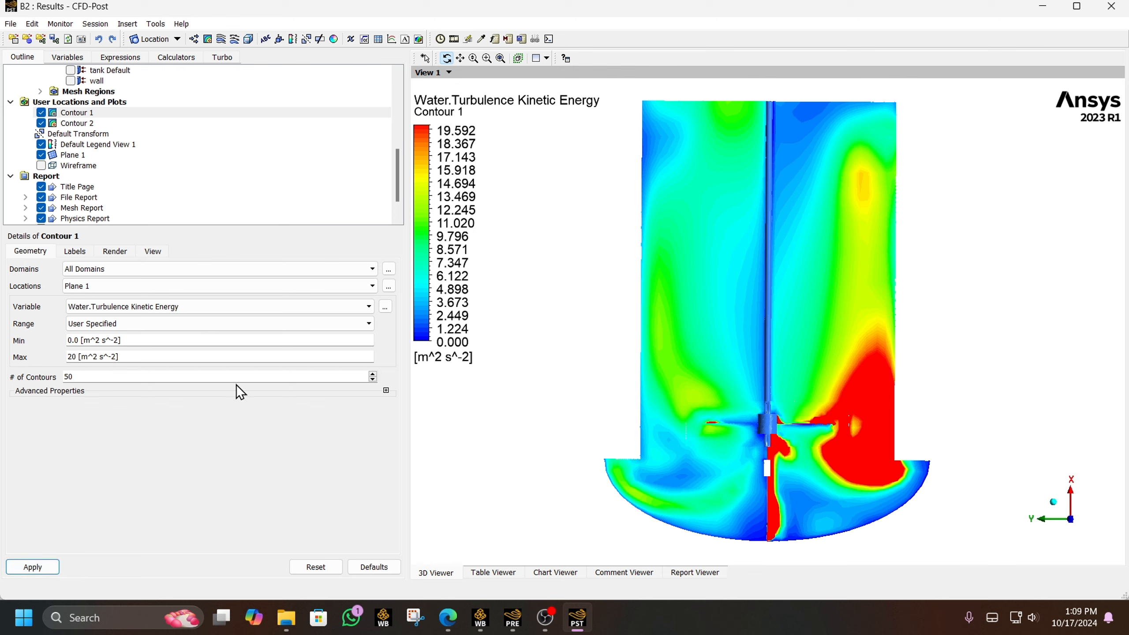
# Lower the maximum of Contour 1's range to 10 m^2 s^-2 and apply it
pyautogui.click(91, 358)
pyautogui.write('10')
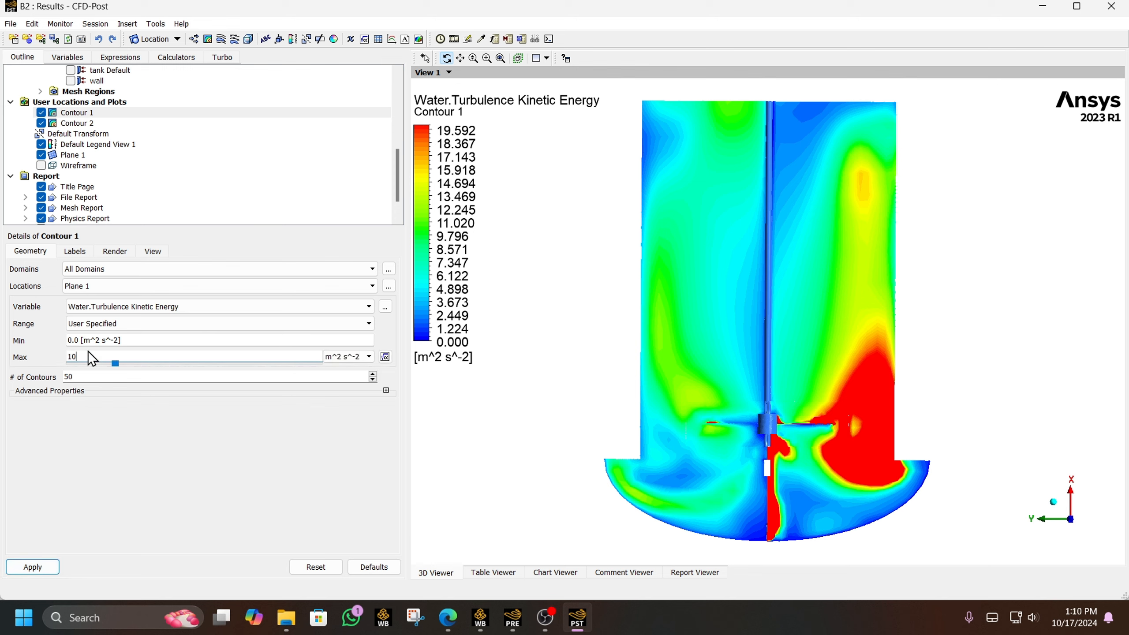
pyautogui.click(56, 567)
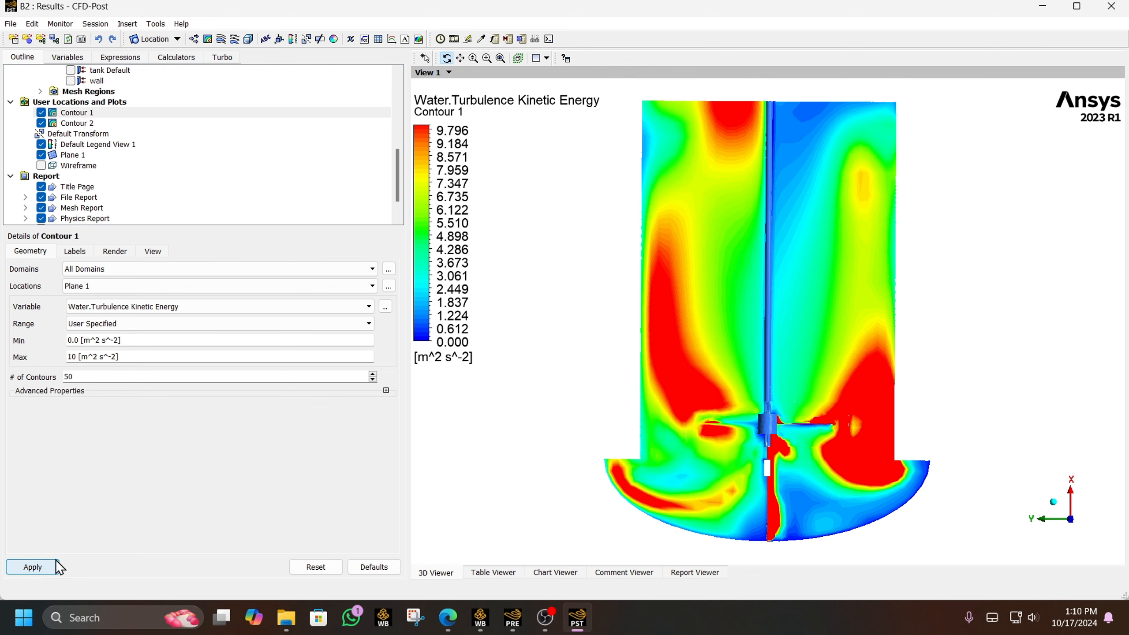
# Change Contour 2's variable to Water.Turbulence Kinetic Energy with a maximum of 10 m^2 s^-2 and apply it
pyautogui.click(69, 123)
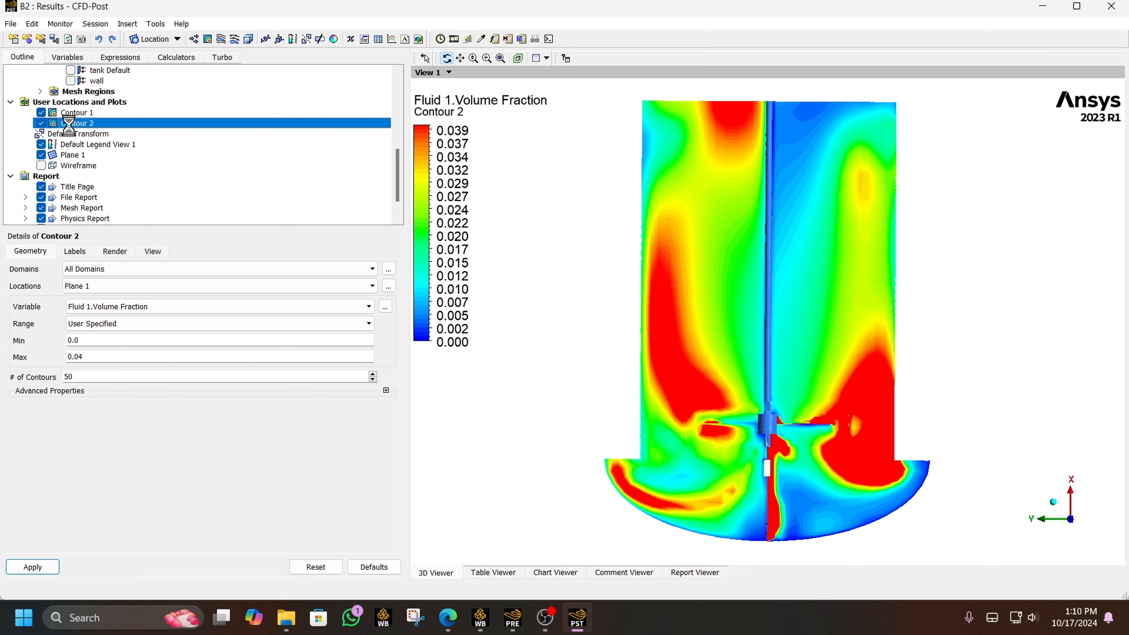
pyautogui.click(92, 356)
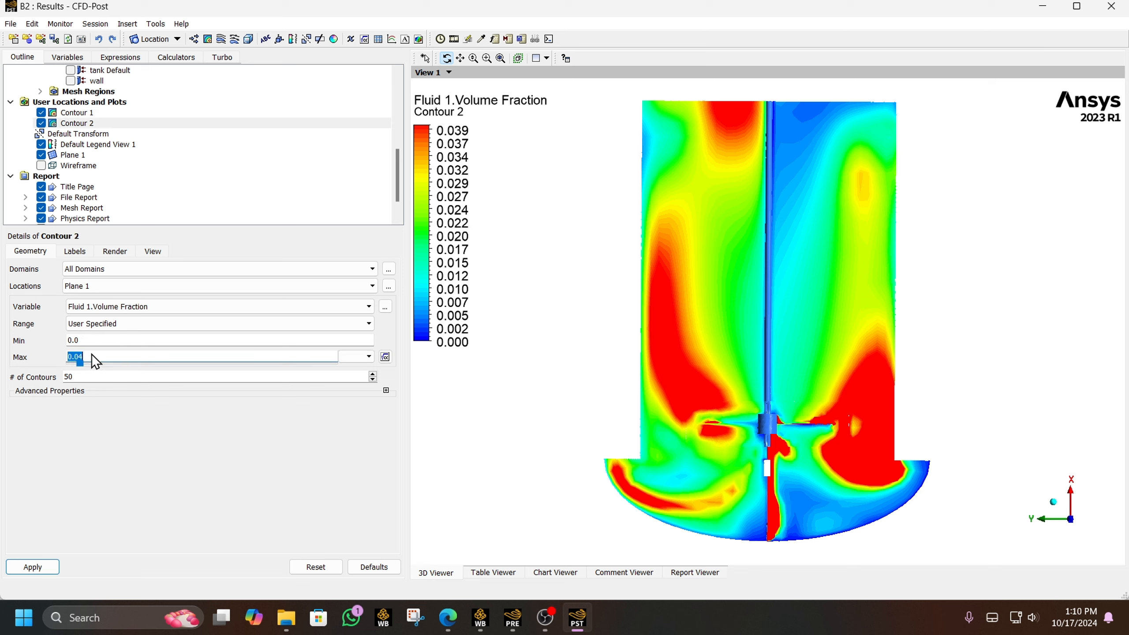
pyautogui.click(107, 305)
pyautogui.scroll(-2, 169, 368)
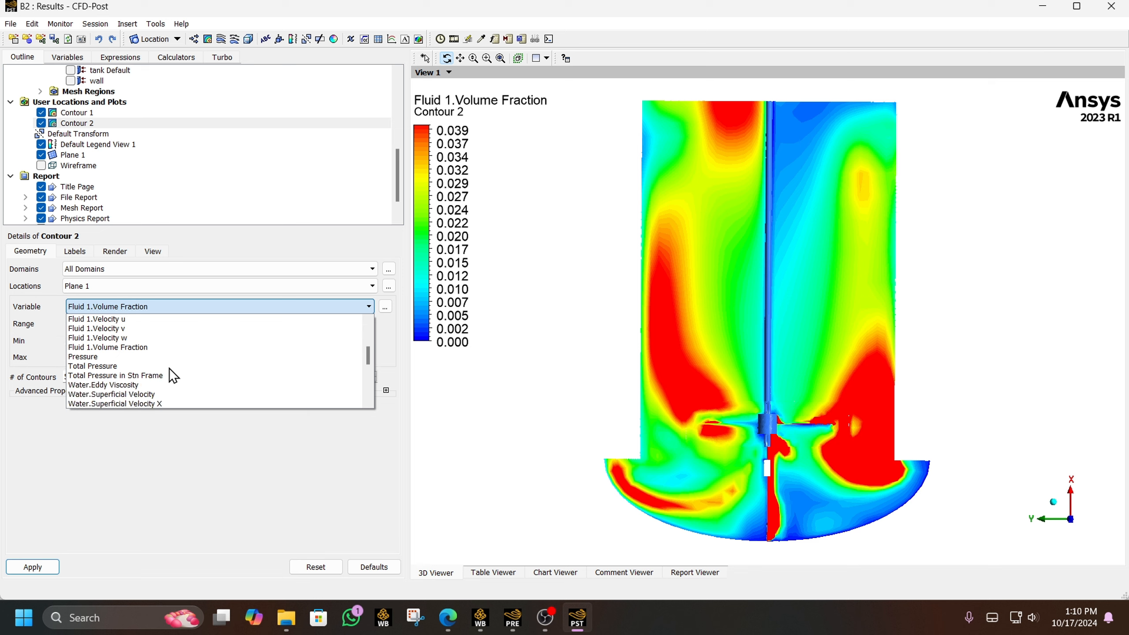
pyautogui.scroll(-4, 170, 368)
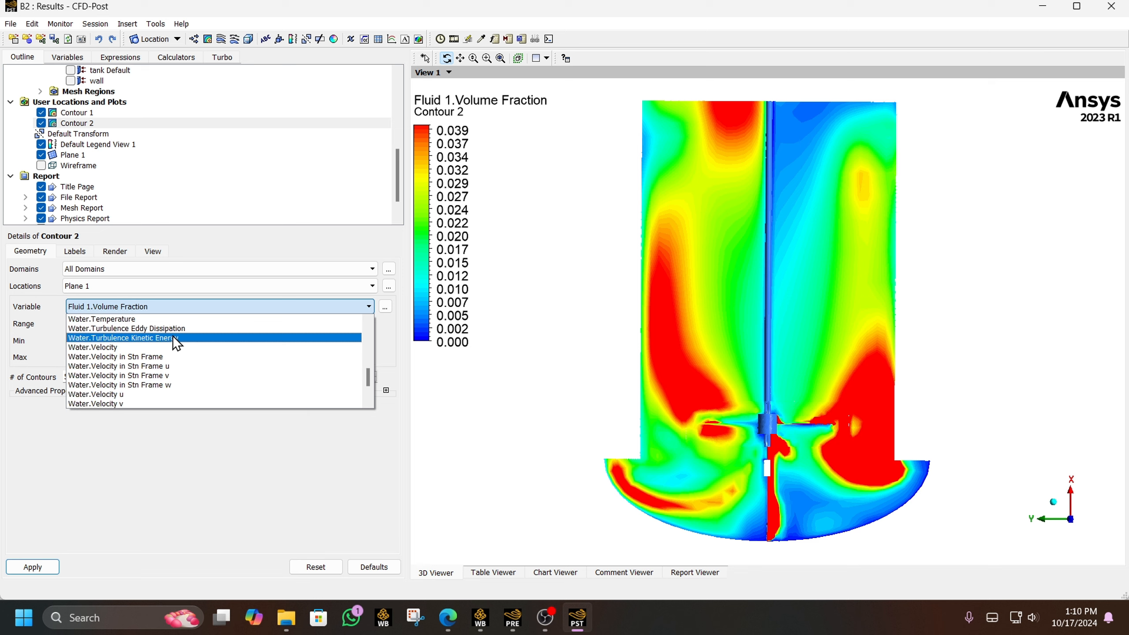
pyautogui.click(173, 337)
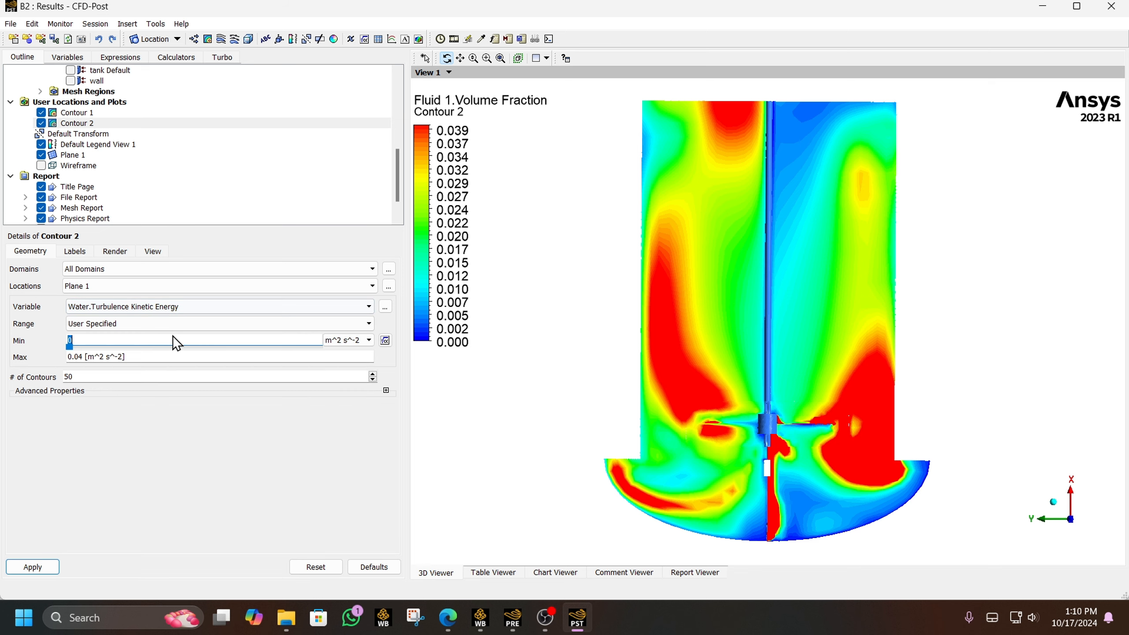
pyautogui.click(102, 357)
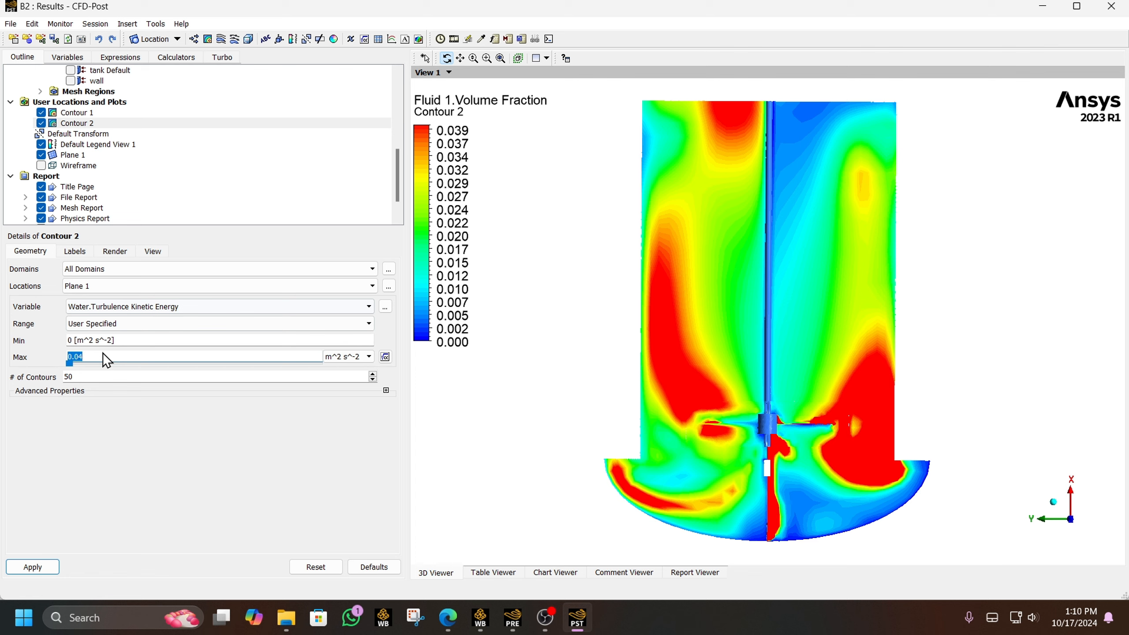
pyautogui.write('10')
pyautogui.click(52, 567)
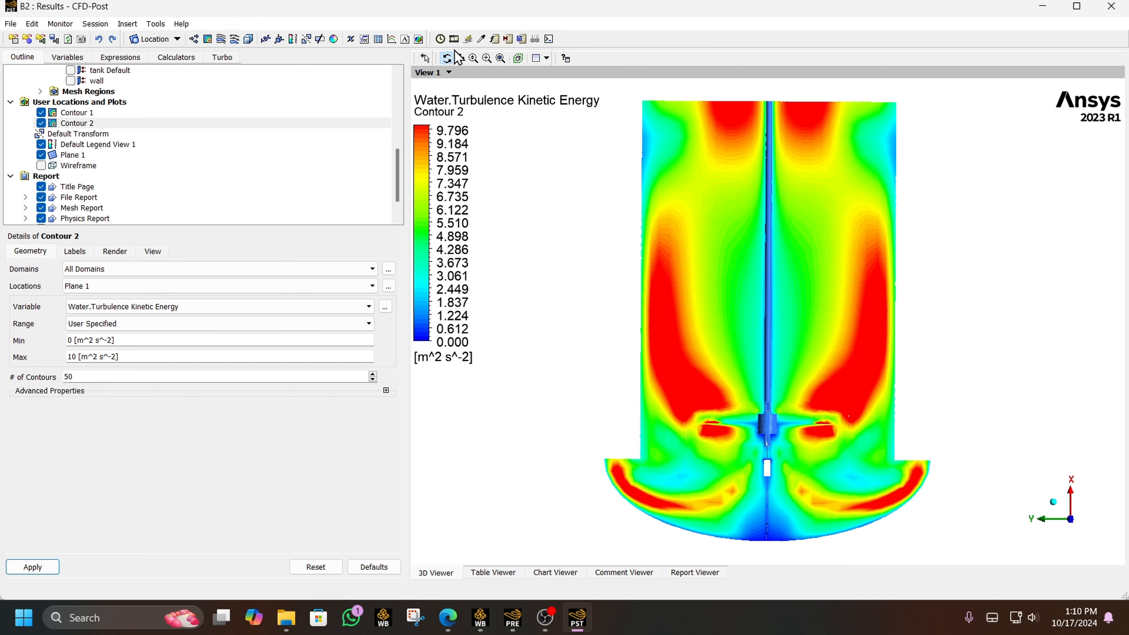
# Examine the turbulence kinetic energy contours close up along the tank's side wall and in its curved bottom, then fit the whole tank in view
pyautogui.click(487, 59)
pyautogui.moveTo(615, 199); pyautogui.dragTo(730, 361)
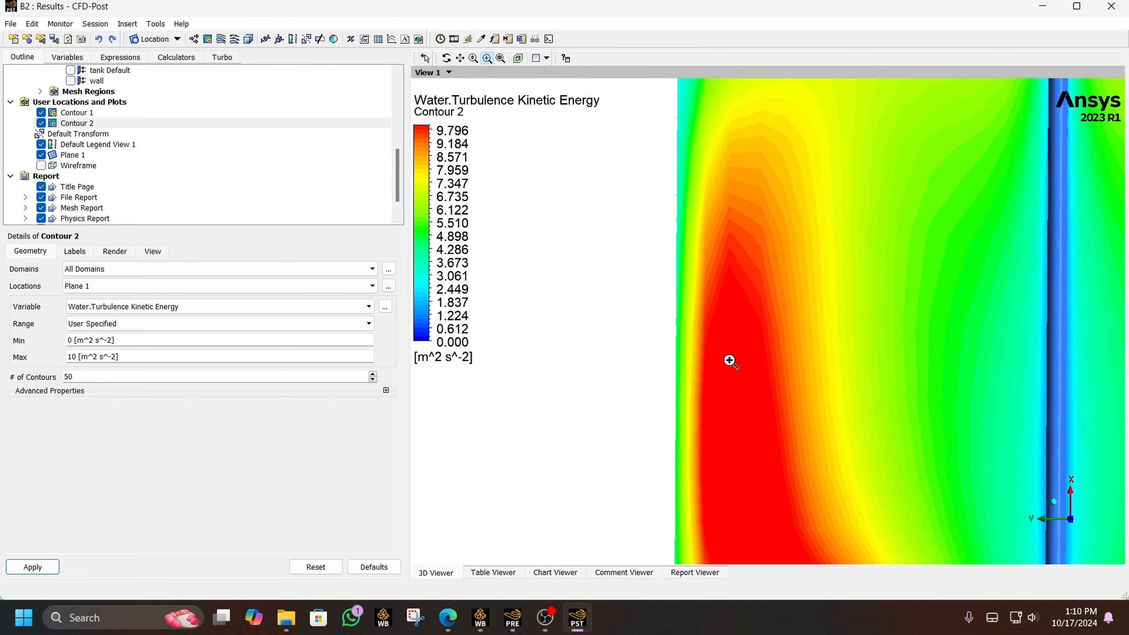
pyautogui.scroll(-10, 730, 360)
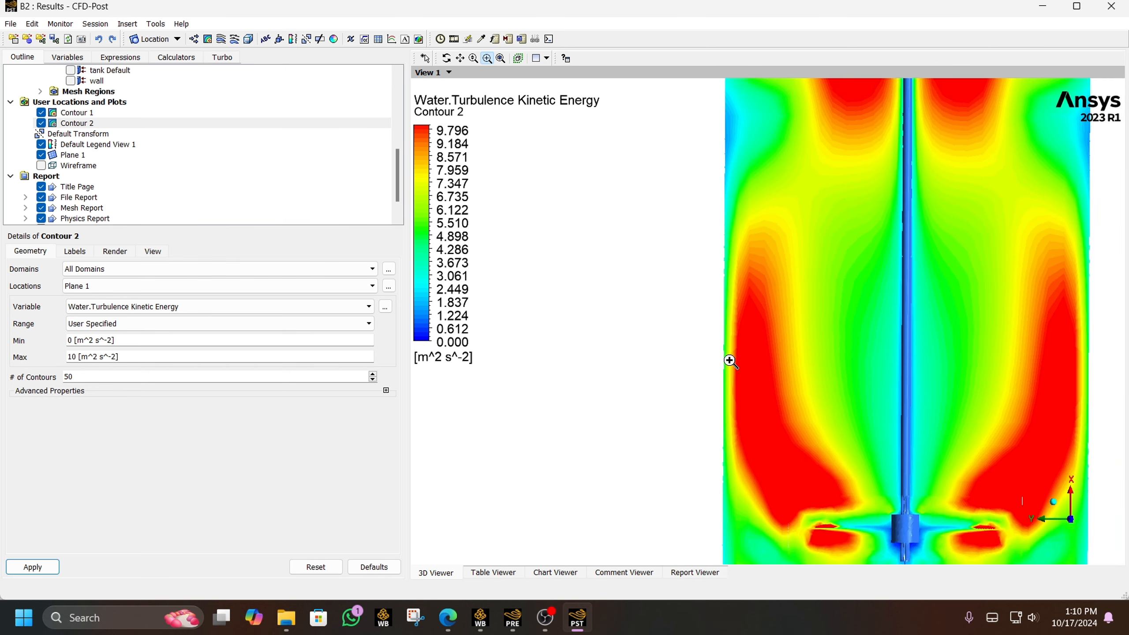
pyautogui.scroll(-3, 730, 361)
pyautogui.moveTo(673, 412); pyautogui.dragTo(845, 509)
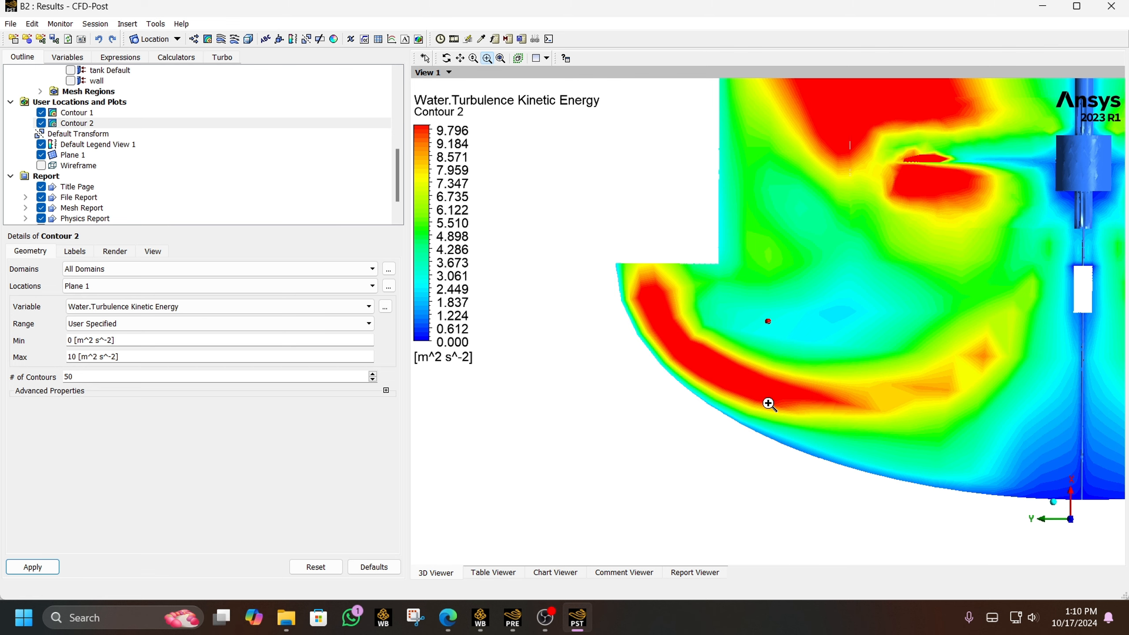
pyautogui.scroll(-1, 771, 405)
pyautogui.click(501, 58)
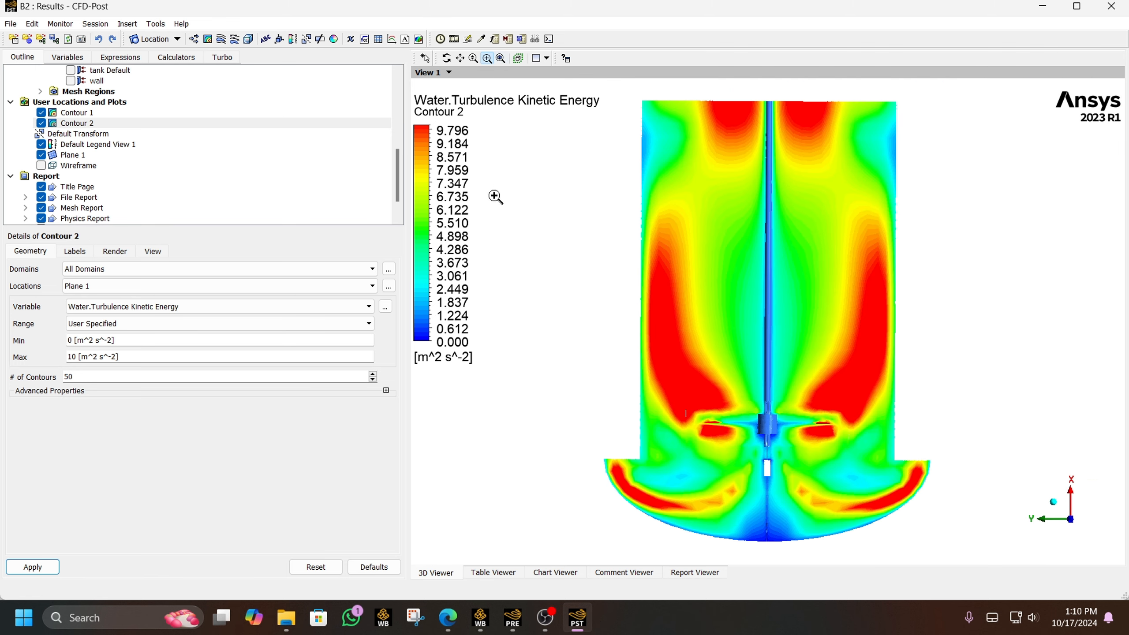
# Hide Contour 1 and Contour 2 and display the tank Default boundary of the tank domain
pyautogui.click(41, 122)
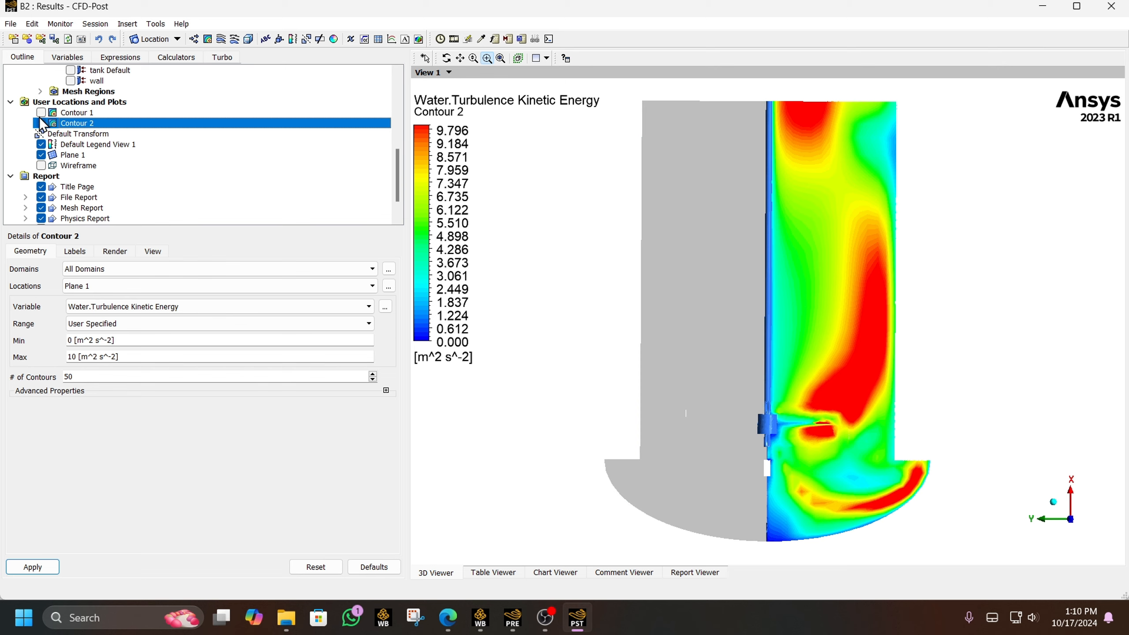
pyautogui.scroll(3, 203, 171)
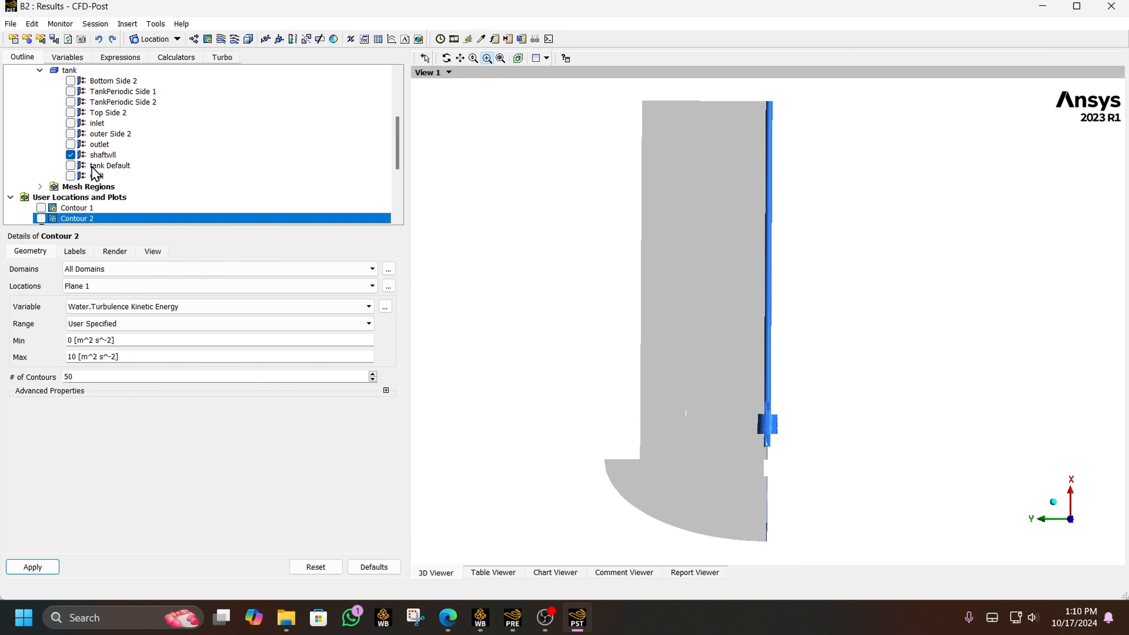
pyautogui.click(70, 166)
pyautogui.moveTo(544, 239); pyautogui.dragTo(537, 285, button='middle')
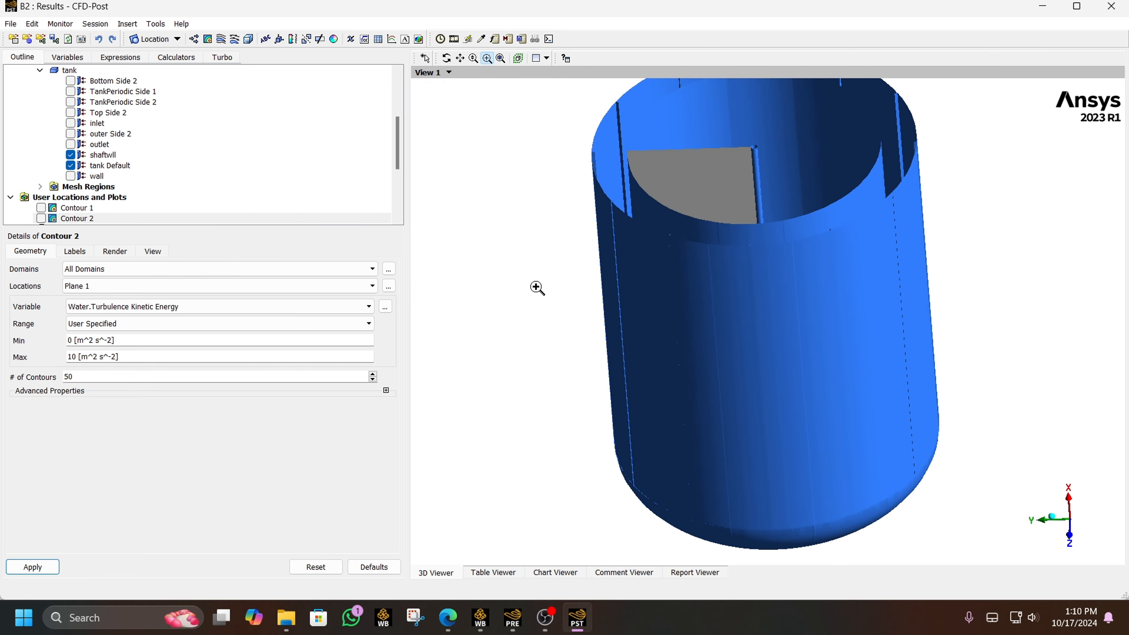
# Hide the shaftwll boundary and Plane 1, and display the tank's wall boundary
pyautogui.click(70, 155)
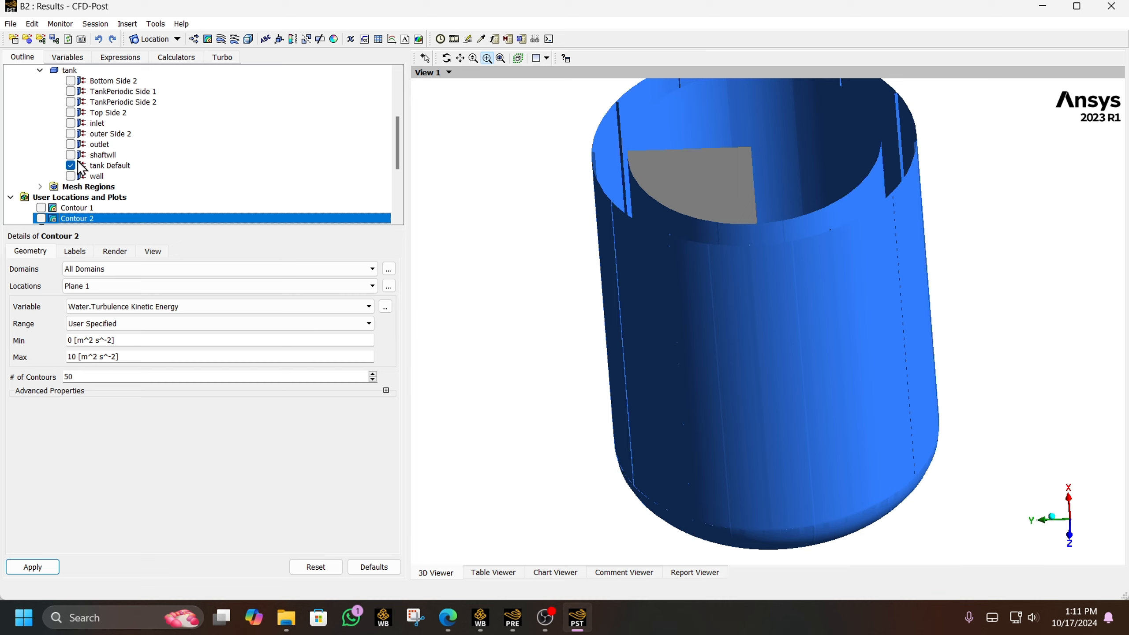
pyautogui.scroll(-3, 79, 173)
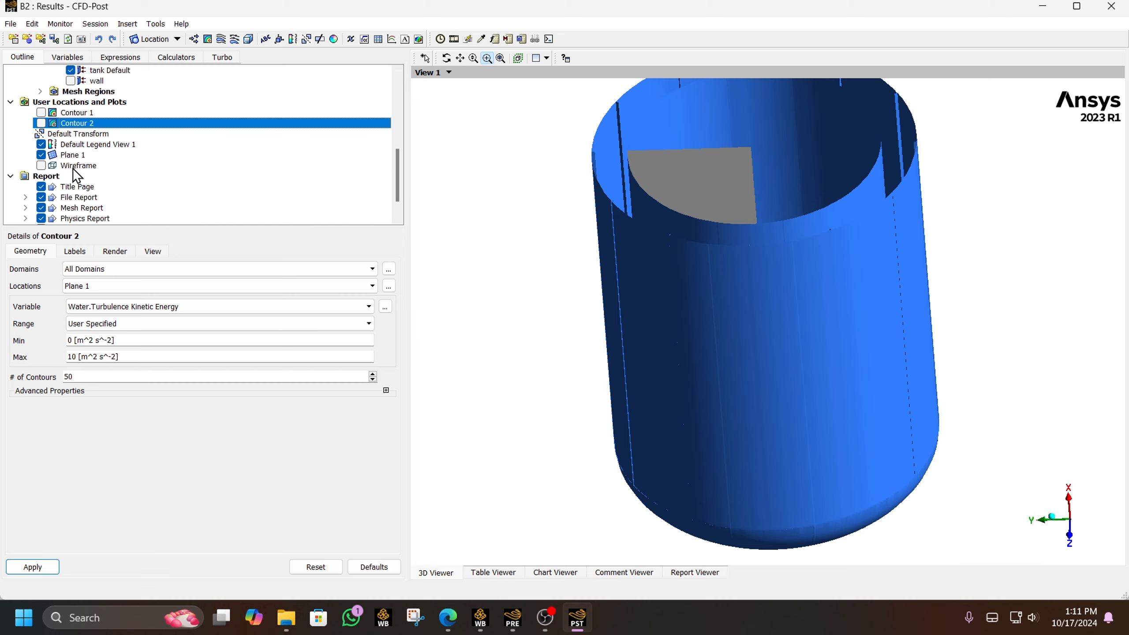
pyautogui.click(41, 155)
pyautogui.scroll(3, 84, 176)
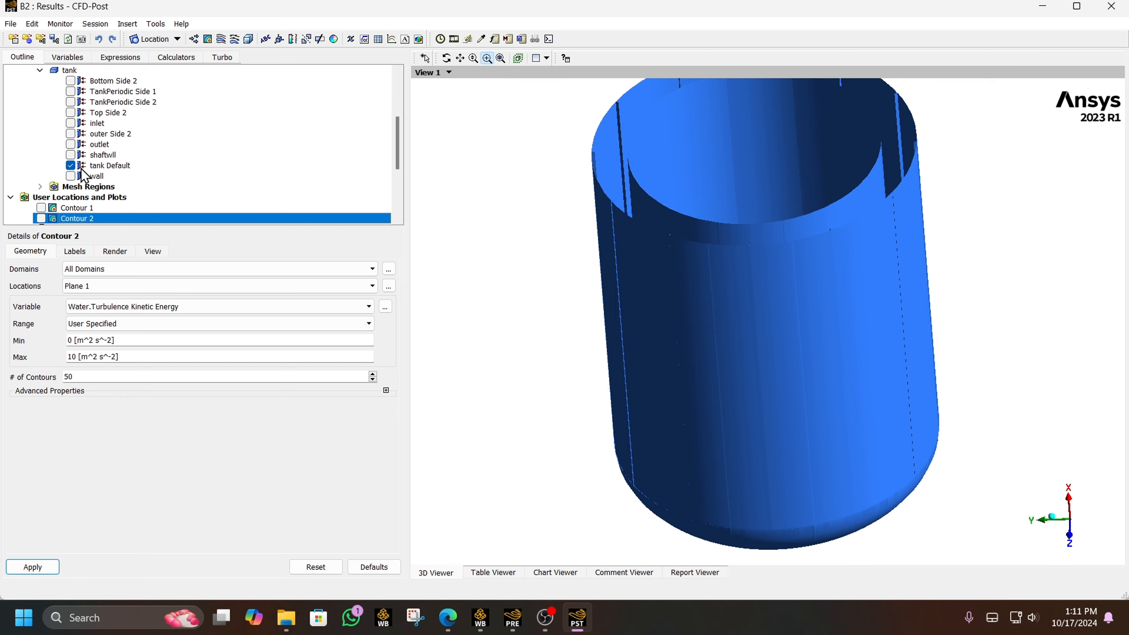
pyautogui.click(71, 176)
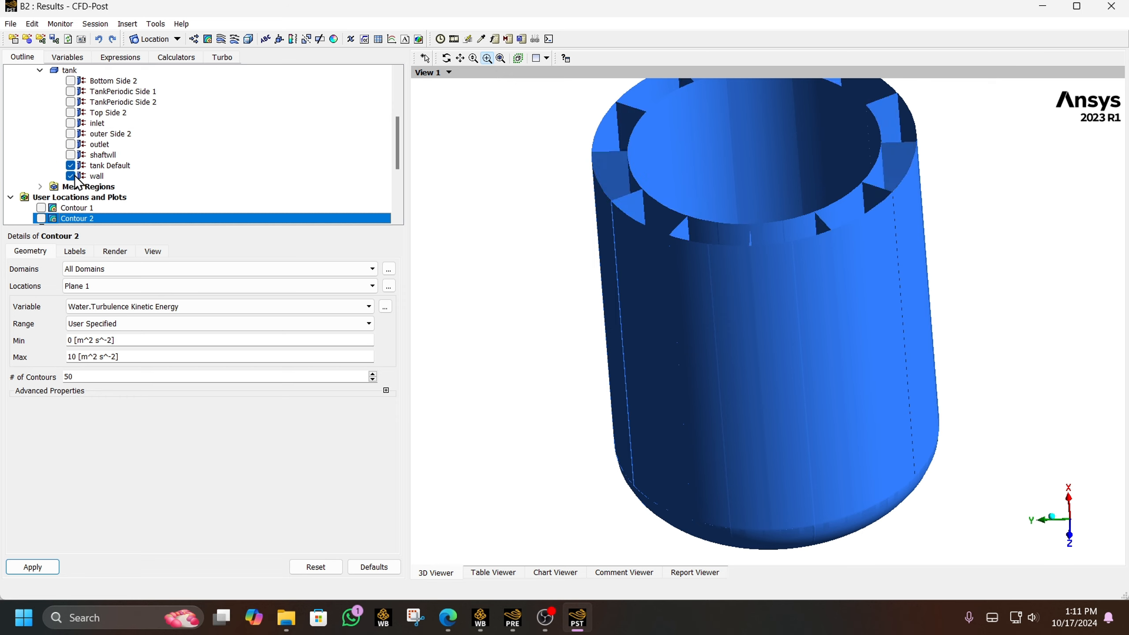
# Set the colour mode of the tank Default boundary to Variable
pyautogui.click(129, 166)
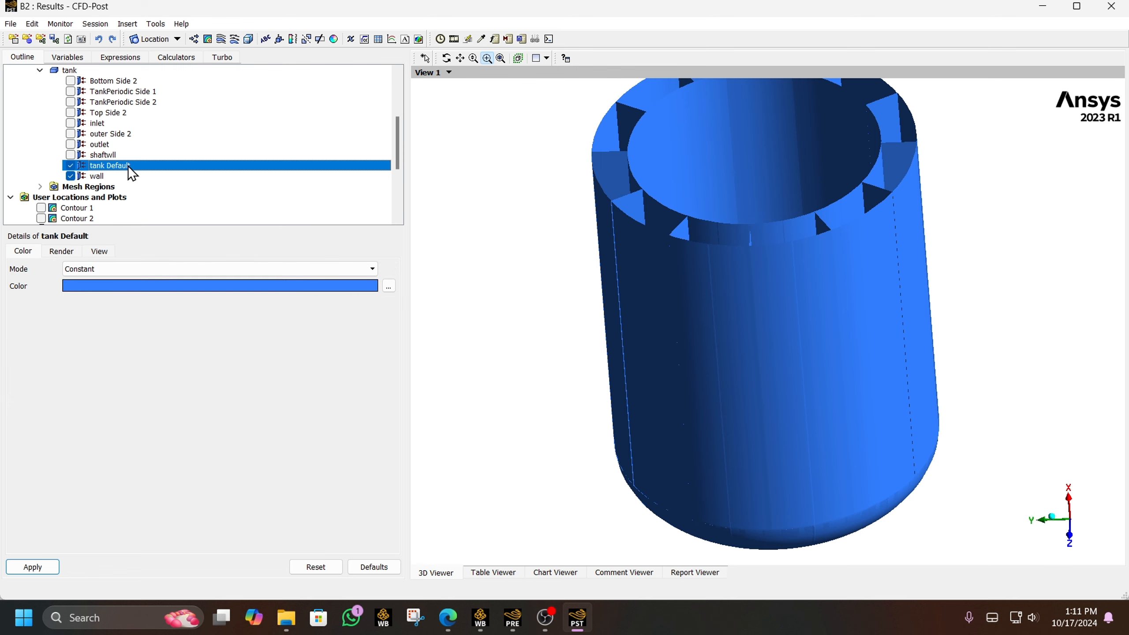
pyautogui.click(138, 269)
pyautogui.click(112, 298)
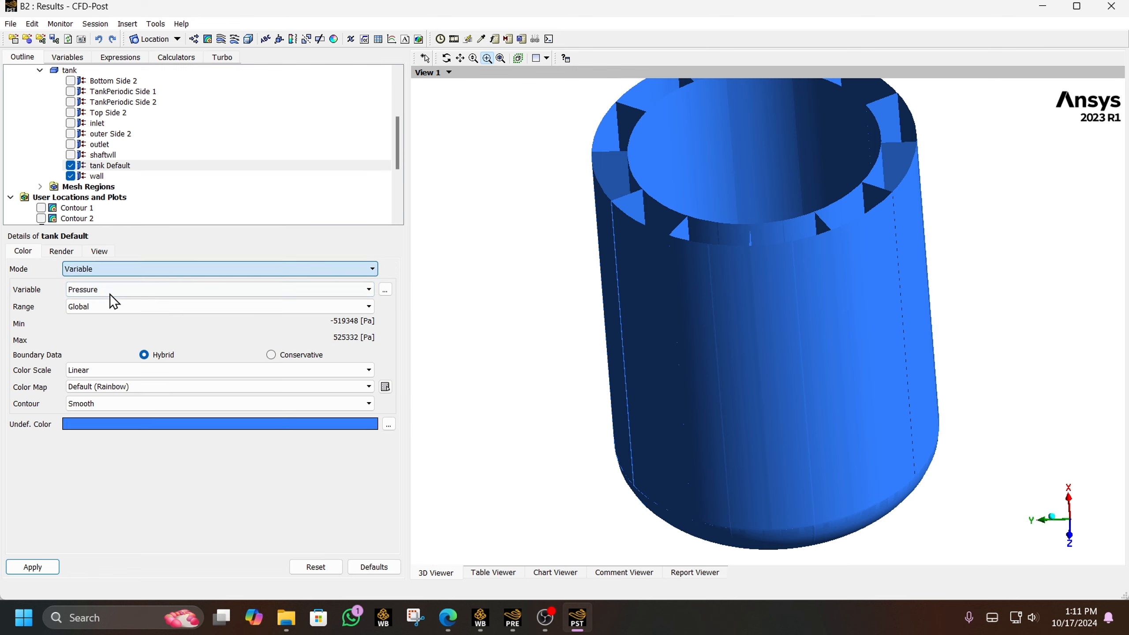
# Look through the short list of Fluid 1 and Water variables available for colouring the tank Default boundary
pyautogui.click(114, 290)
pyautogui.scroll(-6, 165, 350)
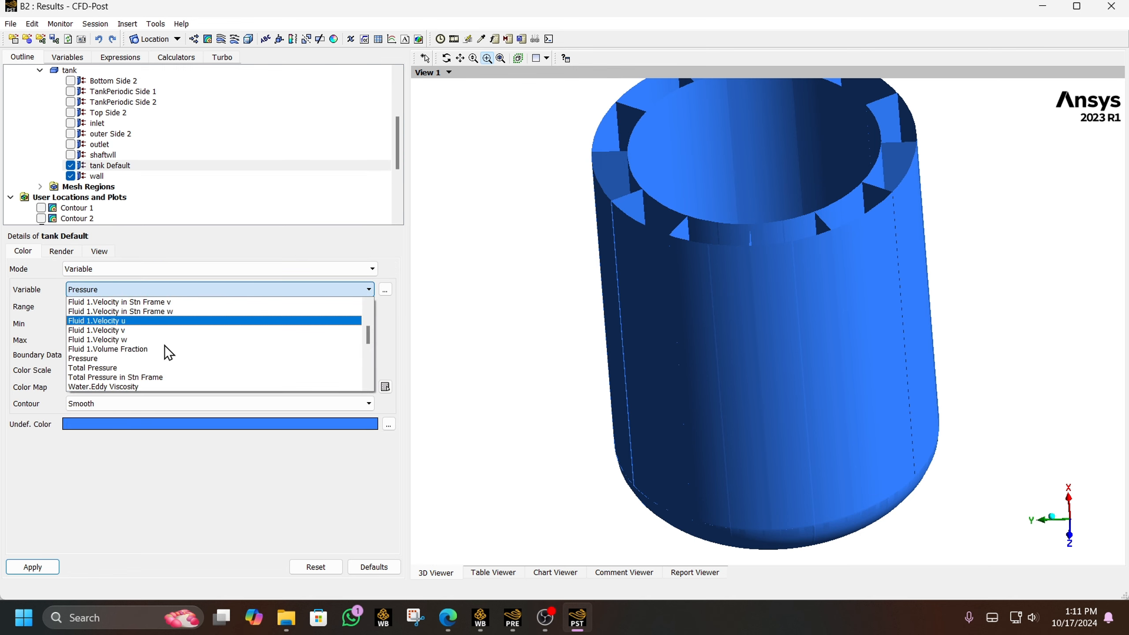
pyautogui.scroll(-3, 168, 353)
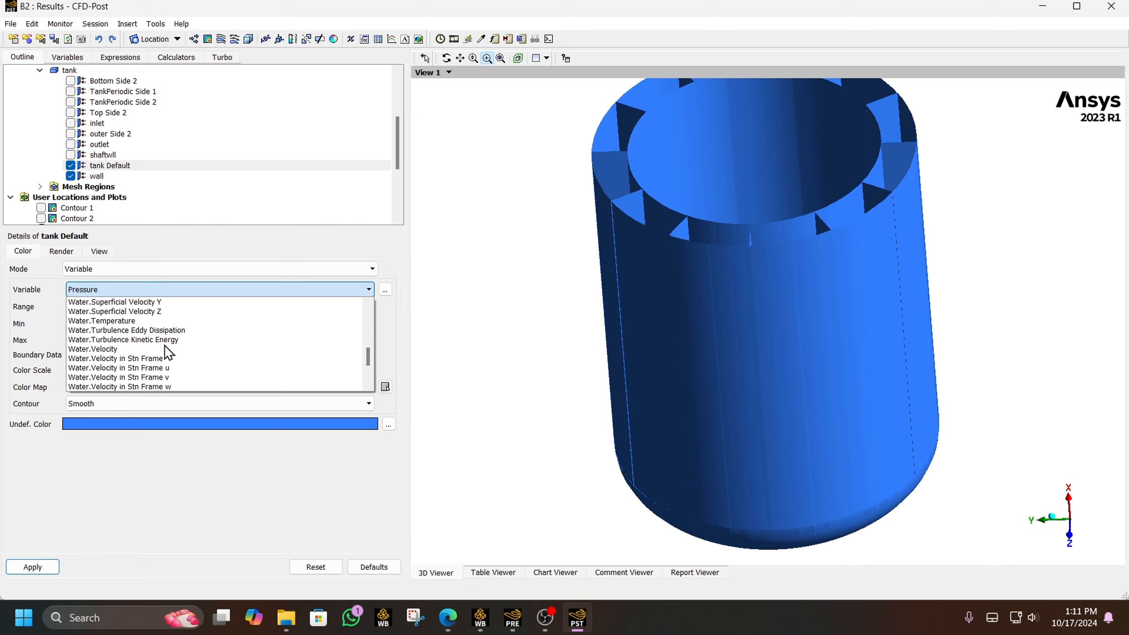
pyautogui.scroll(1, 168, 353)
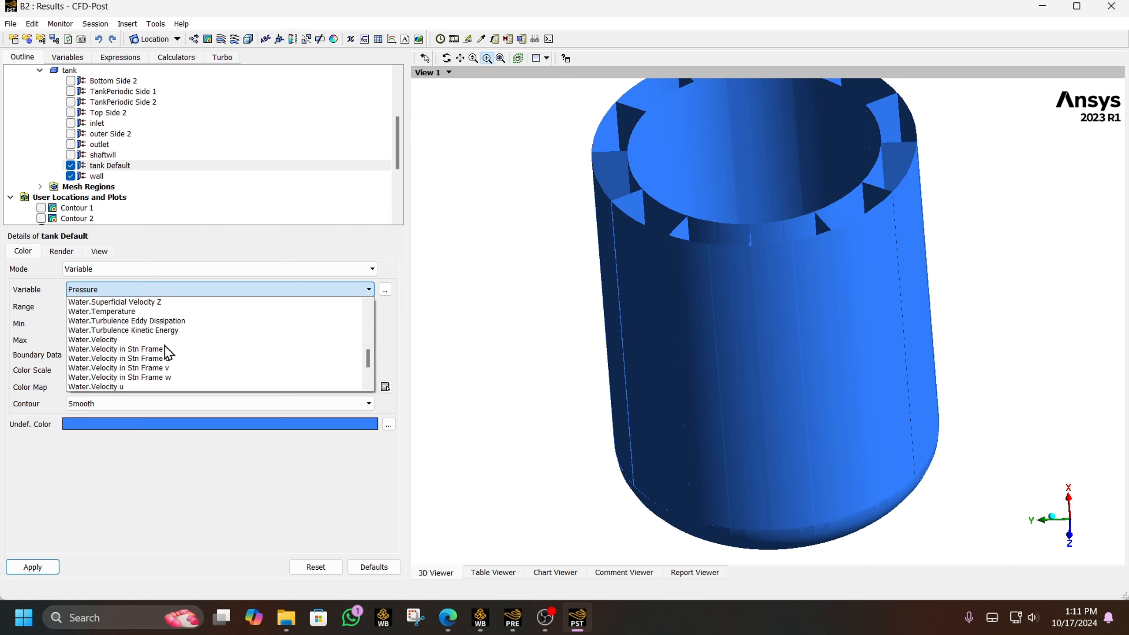
pyautogui.scroll(1, 168, 353)
pyautogui.scroll(3, 168, 353)
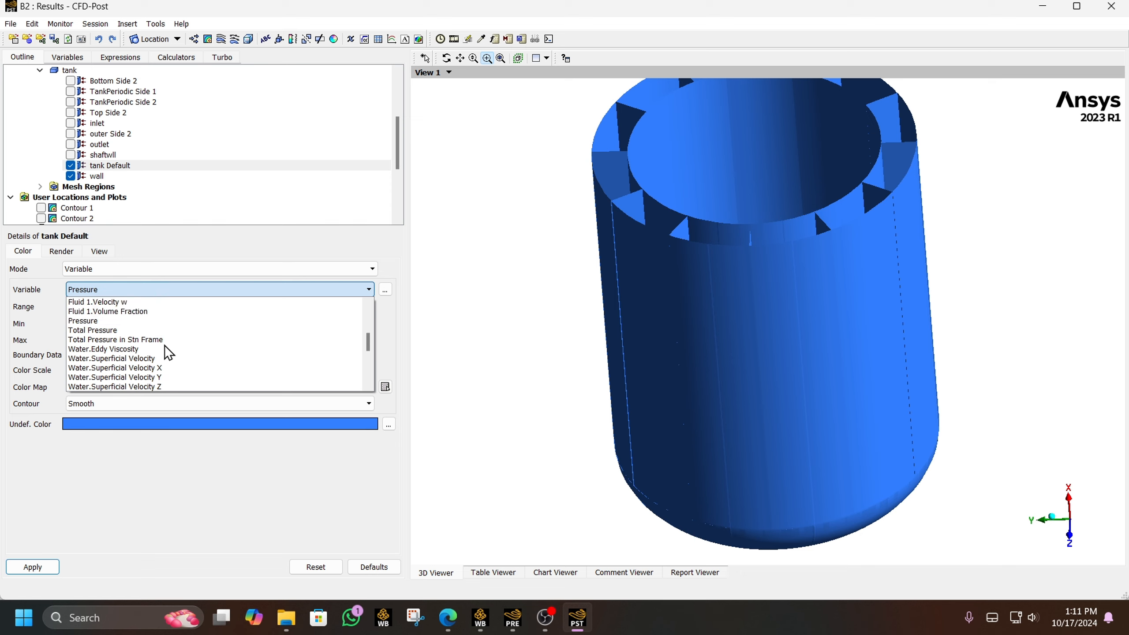
pyautogui.scroll(4, 168, 353)
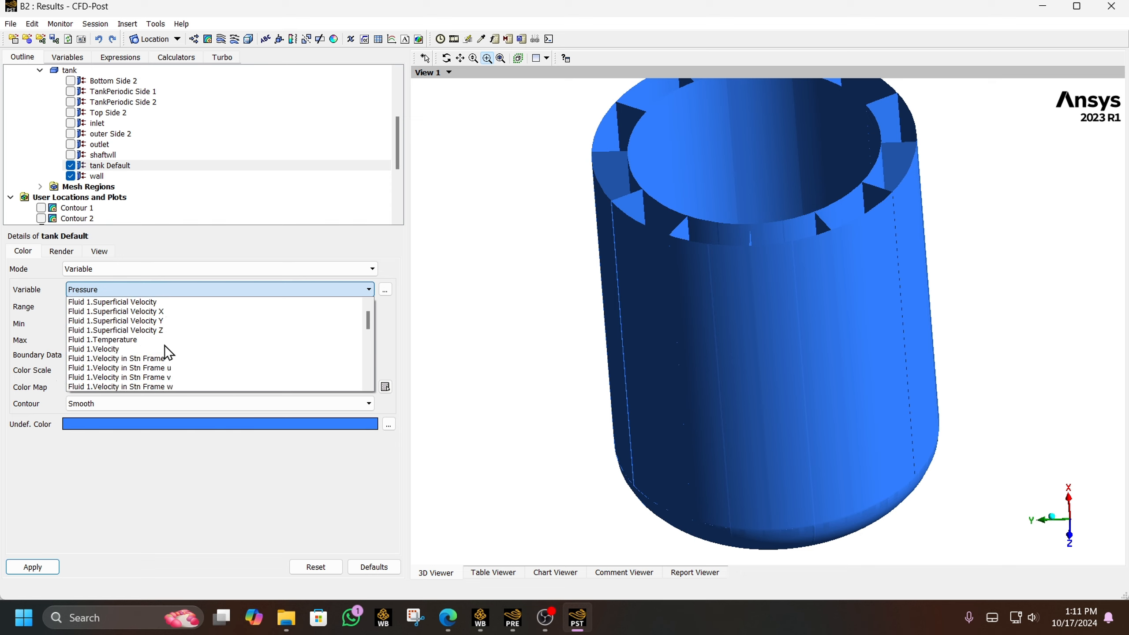
pyautogui.scroll(-4, 168, 353)
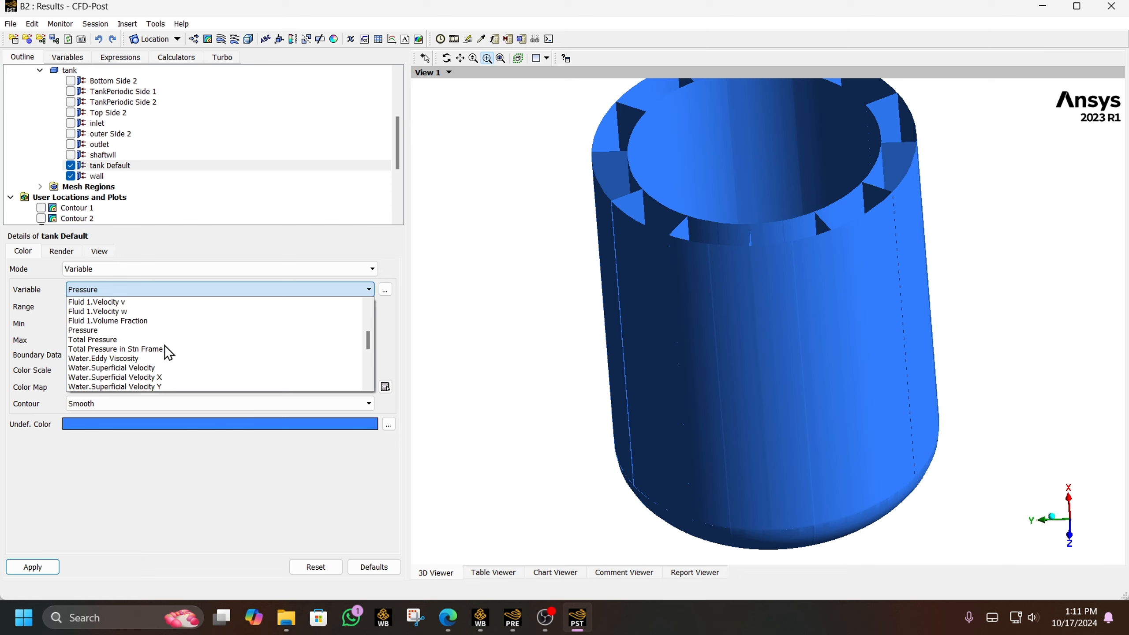
pyautogui.scroll(-6, 168, 353)
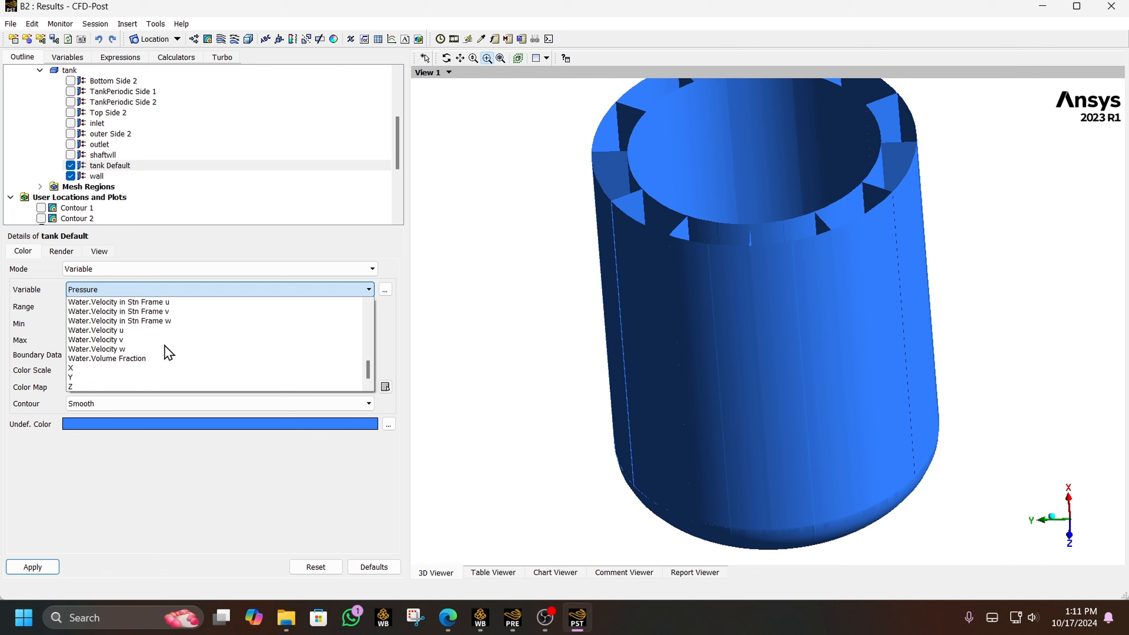
# Open the full variable selector for tank Default's colouring and select Fluid 1.Wall Shear among the Fluid 1 solution variables
pyautogui.click(385, 290)
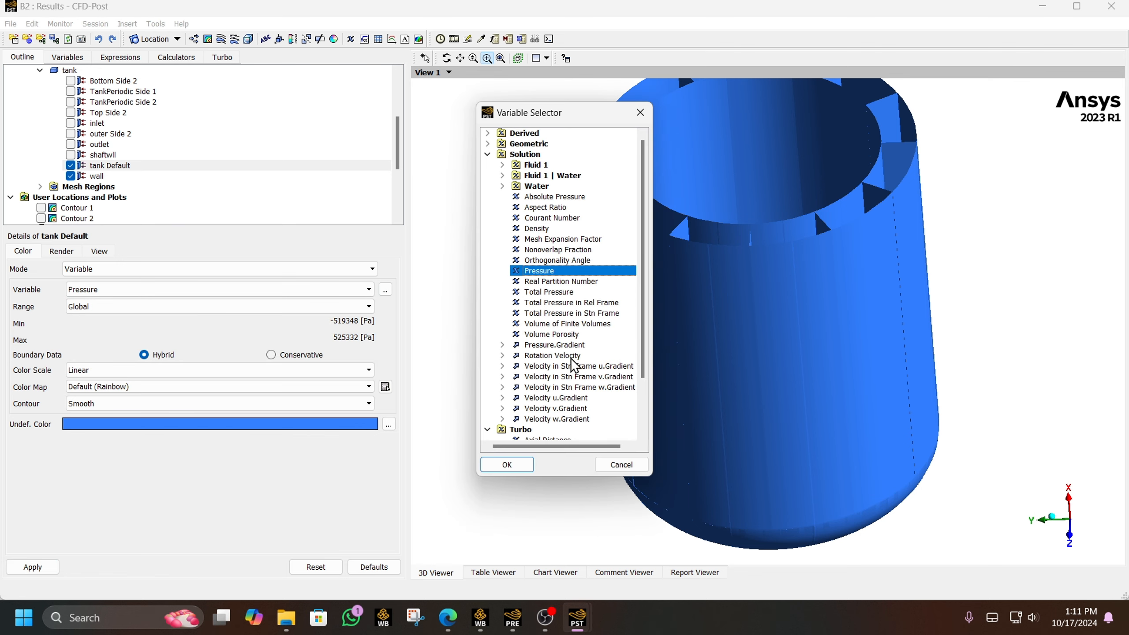
pyautogui.scroll(-2, 623, 383)
pyautogui.scroll(2, 614, 388)
pyautogui.click(489, 133)
pyautogui.click(504, 144)
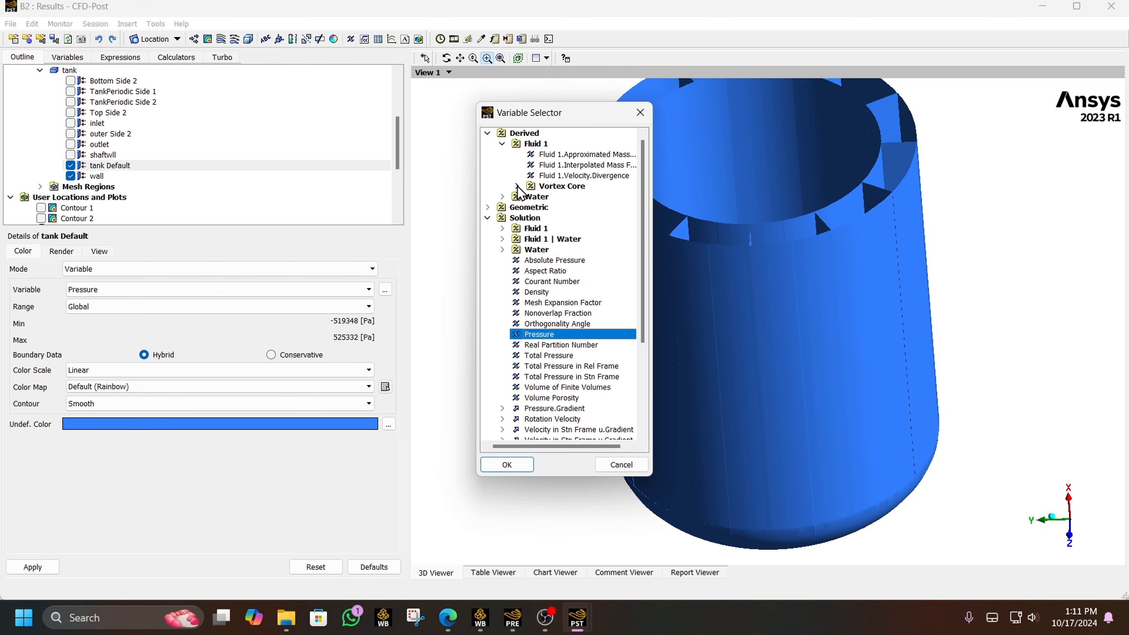
pyautogui.click(505, 229)
pyautogui.scroll(-9, 525, 275)
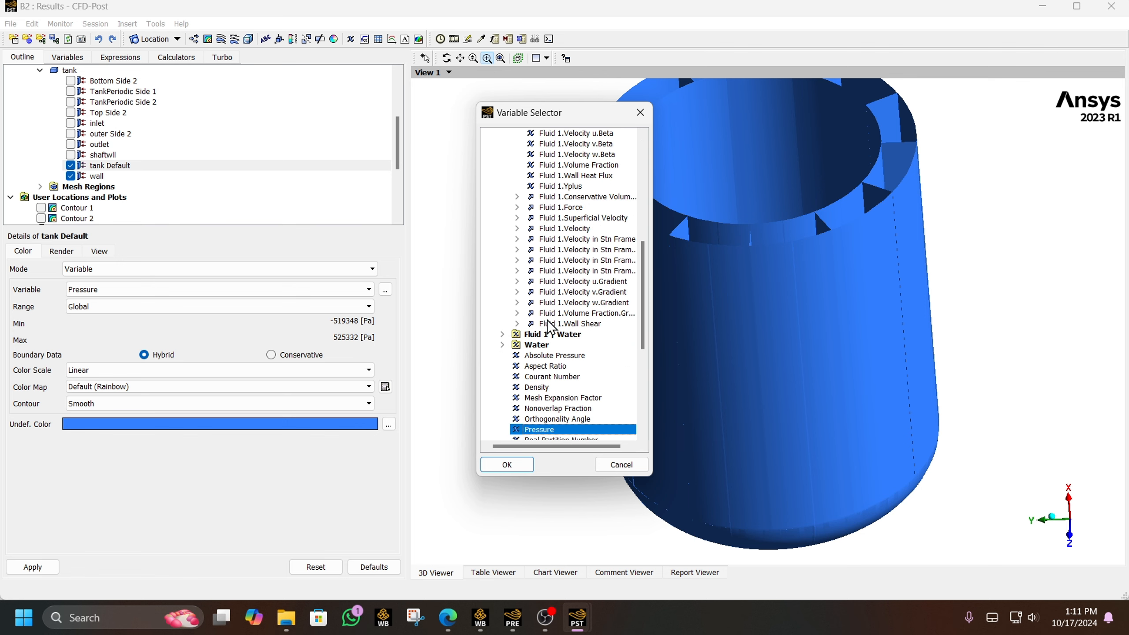
pyautogui.click(564, 324)
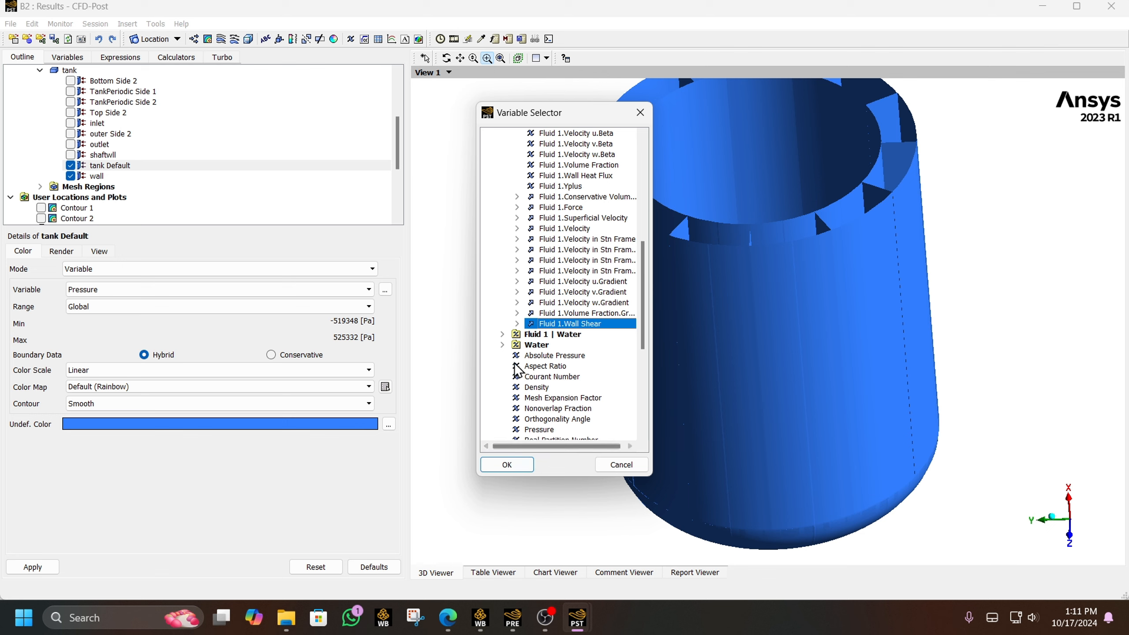
# Look through the remaining solution variables, then keep Fluid 1.Wall Shear as tank Default's colouring variable and apply it
pyautogui.click(503, 334)
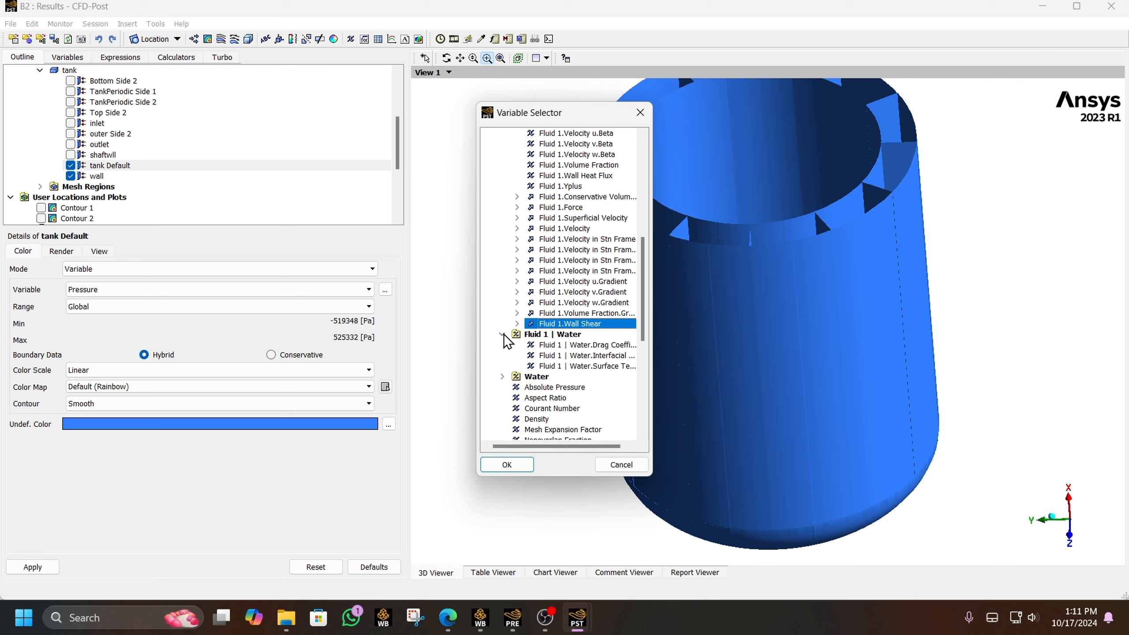
pyautogui.scroll(-8, 509, 352)
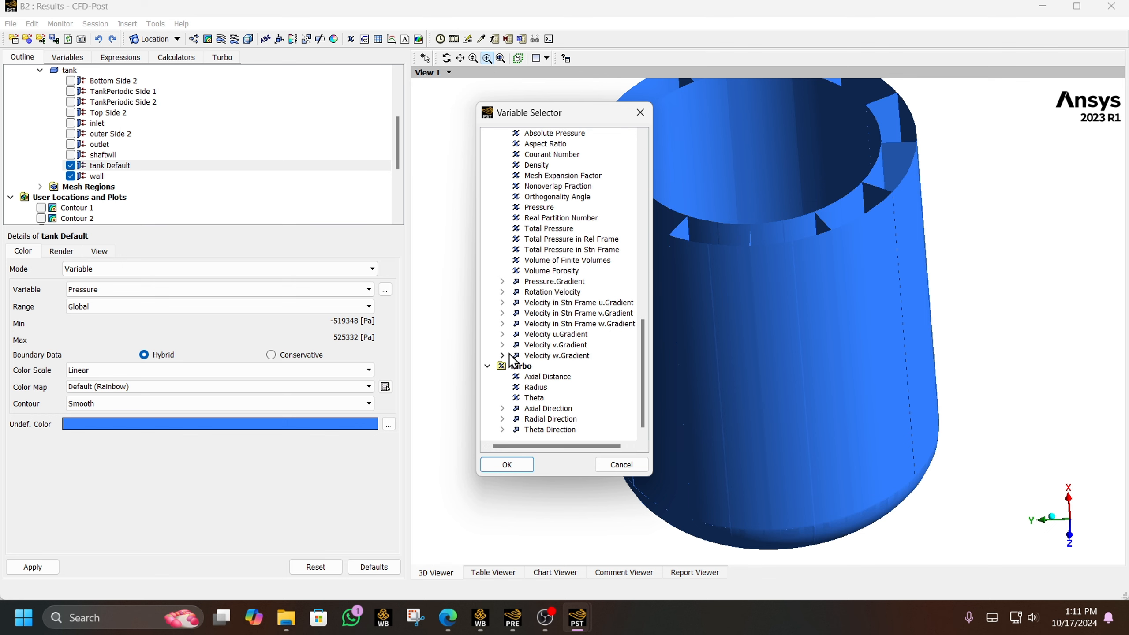
pyautogui.scroll(12, 539, 403)
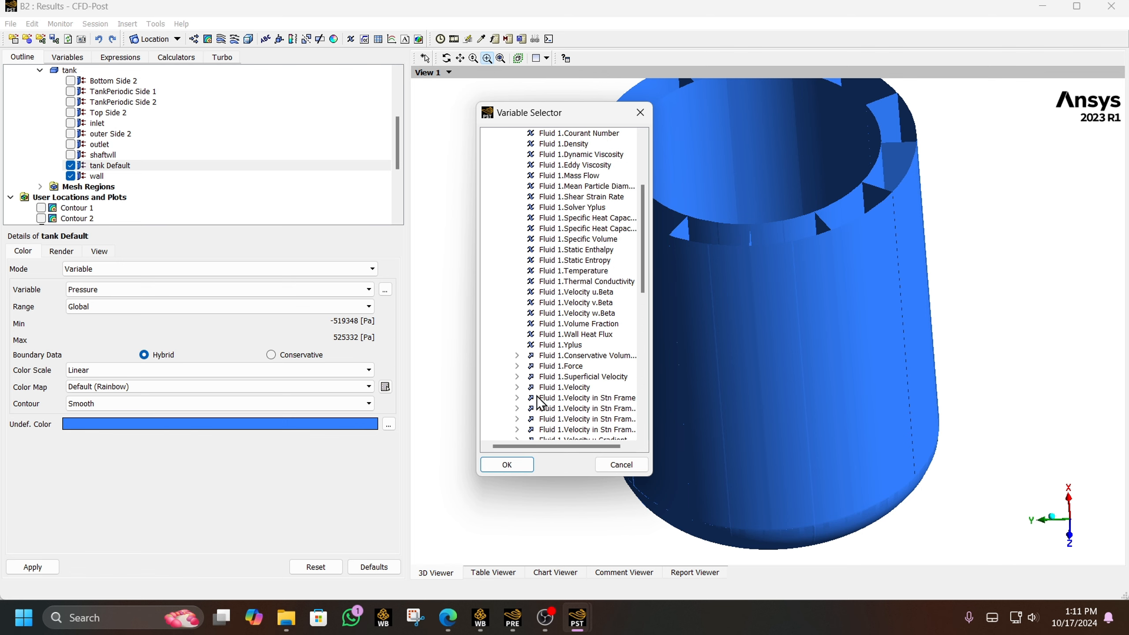
pyautogui.scroll(4, 540, 403)
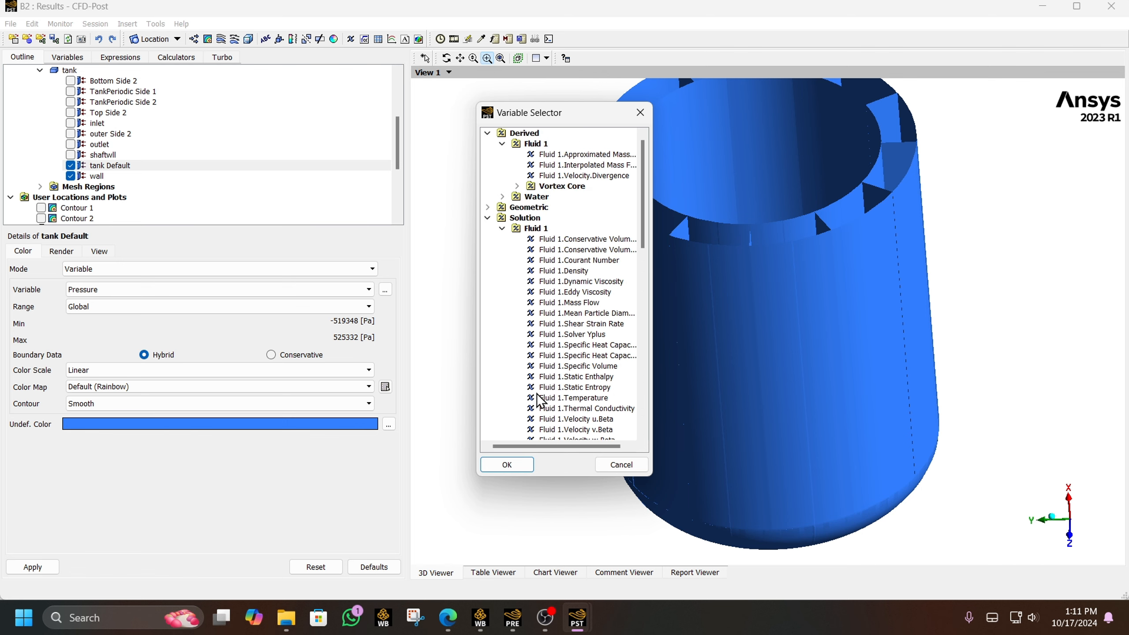
pyautogui.scroll(-10, 519, 371)
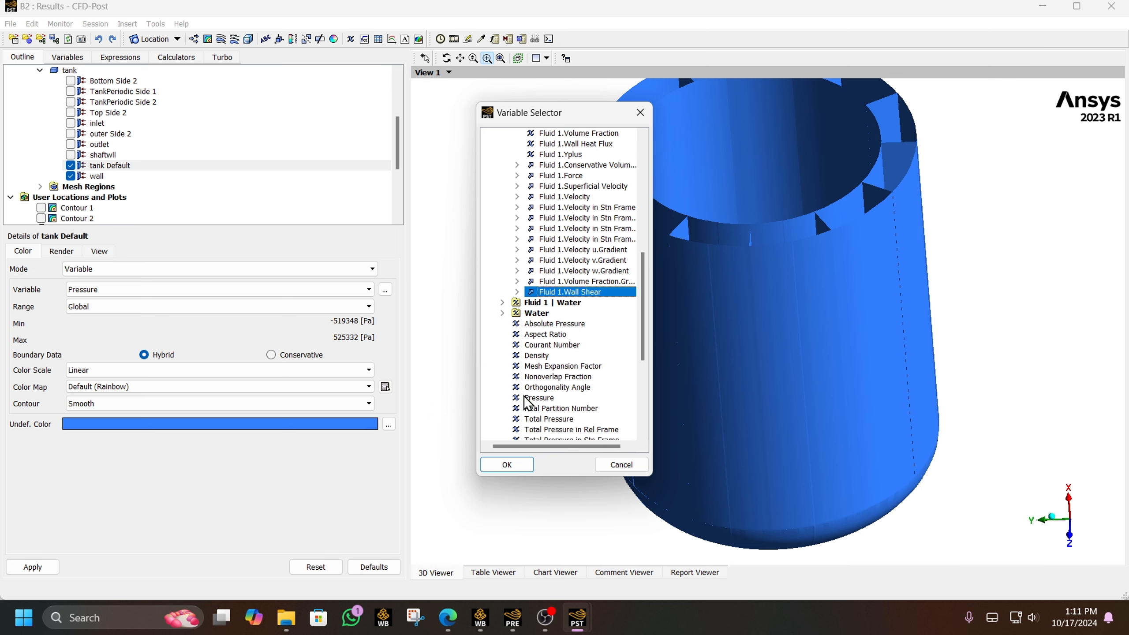
pyautogui.click(507, 465)
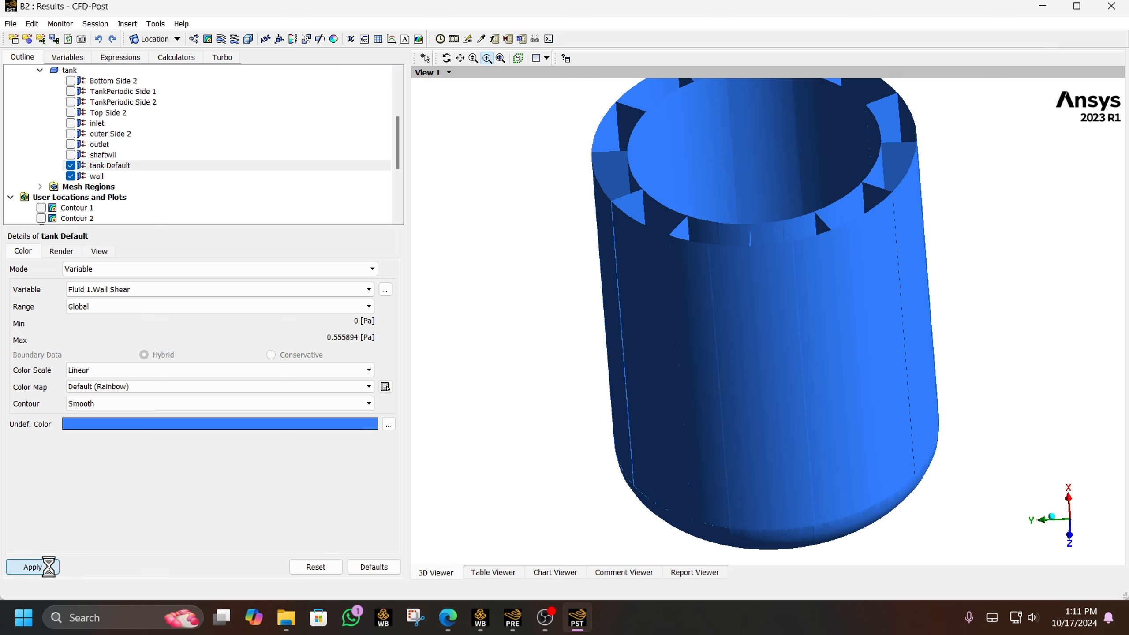
pyautogui.click(50, 569)
# Set the colour range of the tank Default wall shear plot to Local and apply it
pyautogui.click(135, 307)
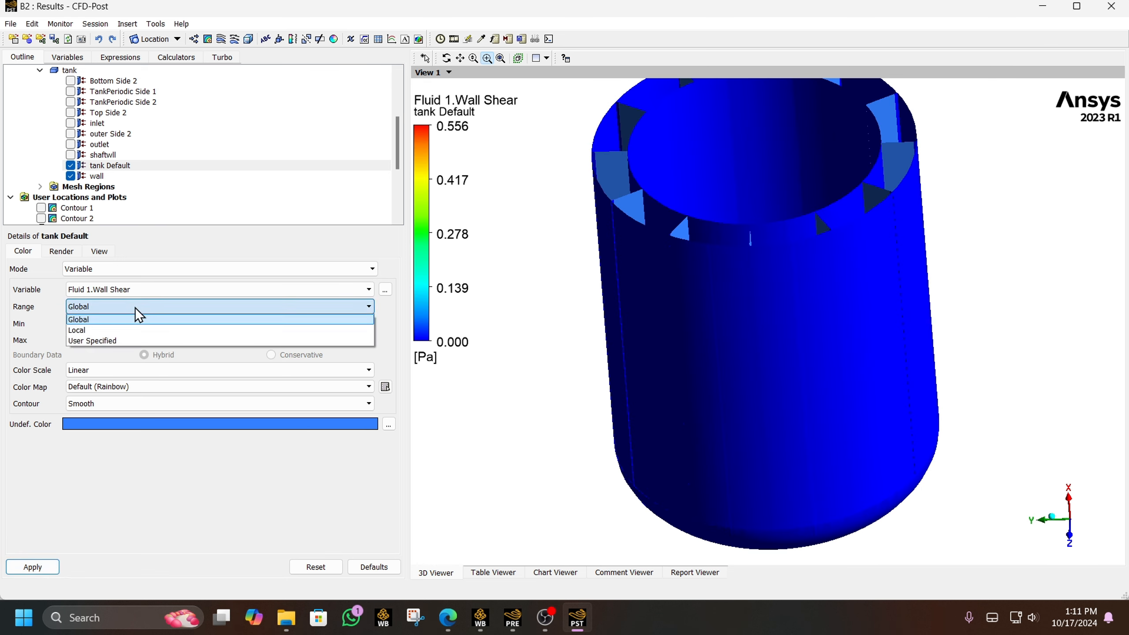
pyautogui.click(127, 330)
pyautogui.click(32, 567)
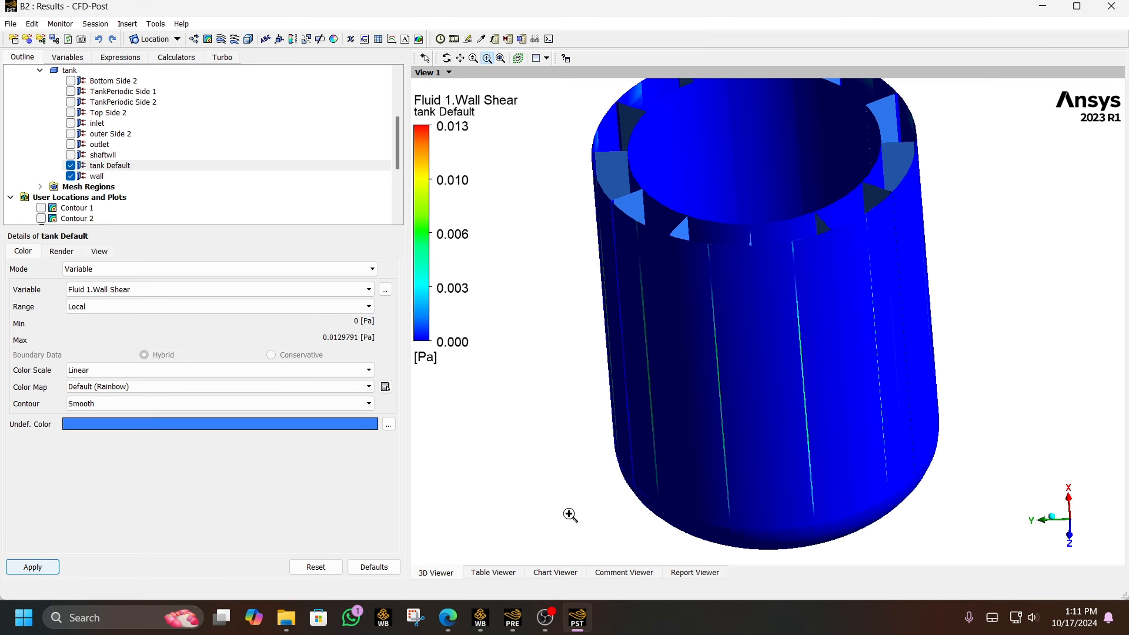
# Examine the Fluid 1.Volume Fraction distribution on the tank Default boundary from the side, from above and close to the open rim
pyautogui.moveTo(578, 476); pyautogui.dragTo(693, 565)
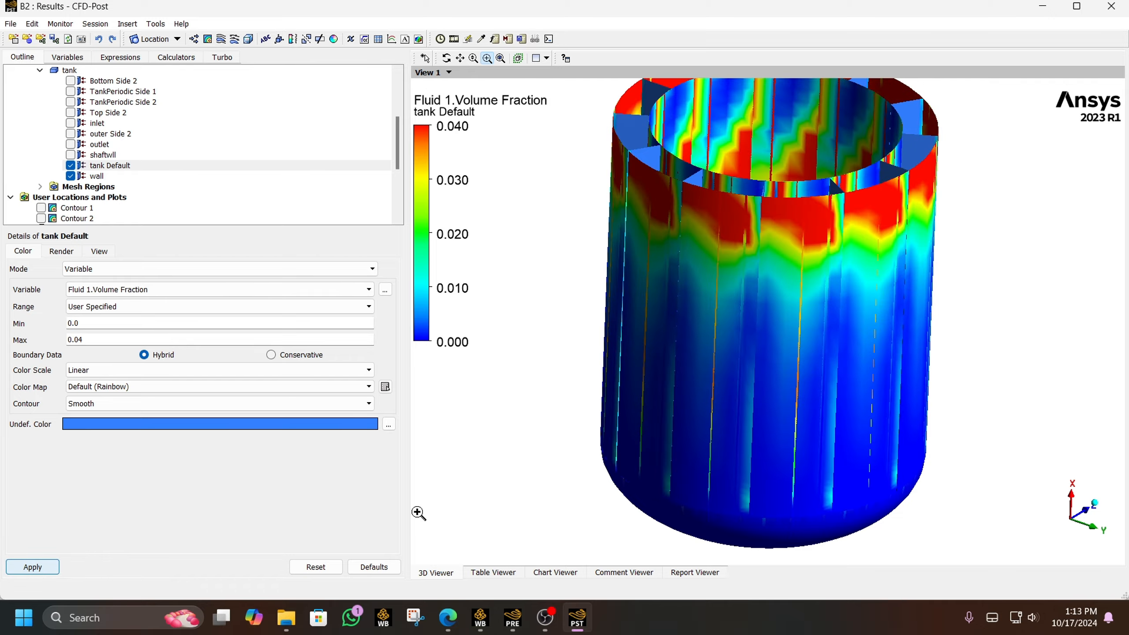
pyautogui.moveTo(582, 439); pyautogui.dragTo(688, 607)
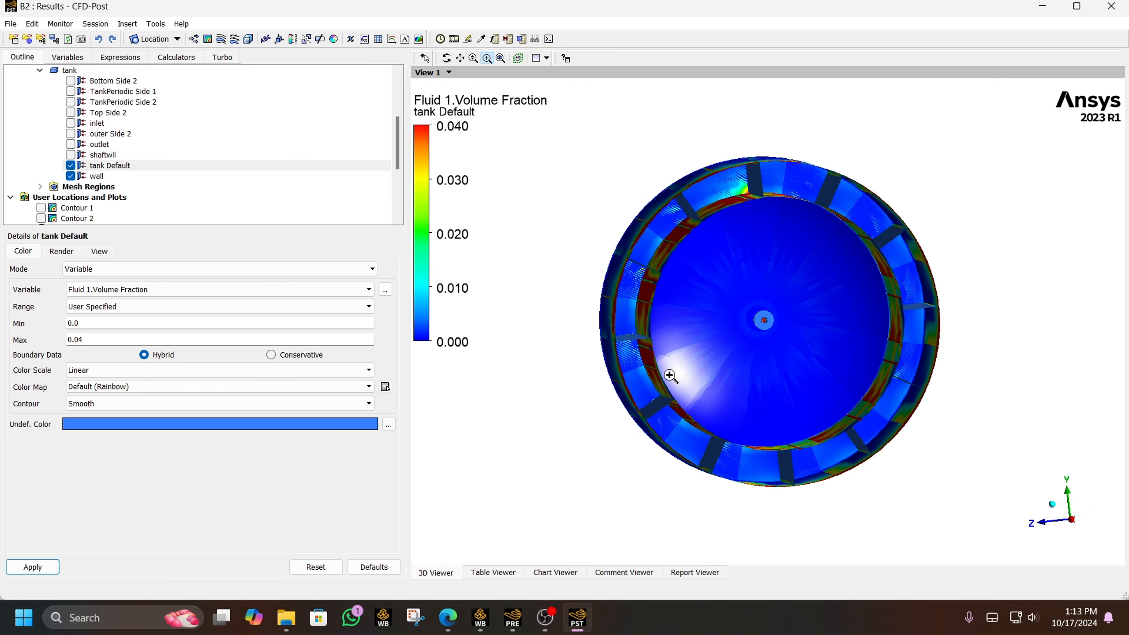
pyautogui.moveTo(672, 377); pyautogui.dragTo(651, 385)
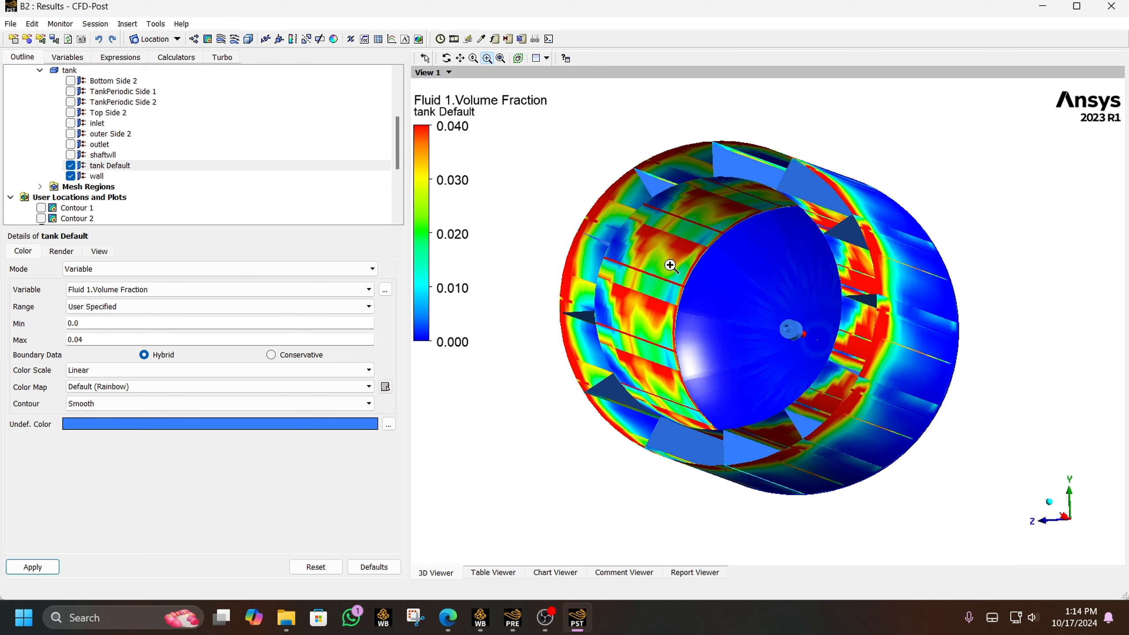
pyautogui.moveTo(605, 391); pyautogui.dragTo(624, 319, button='middle')
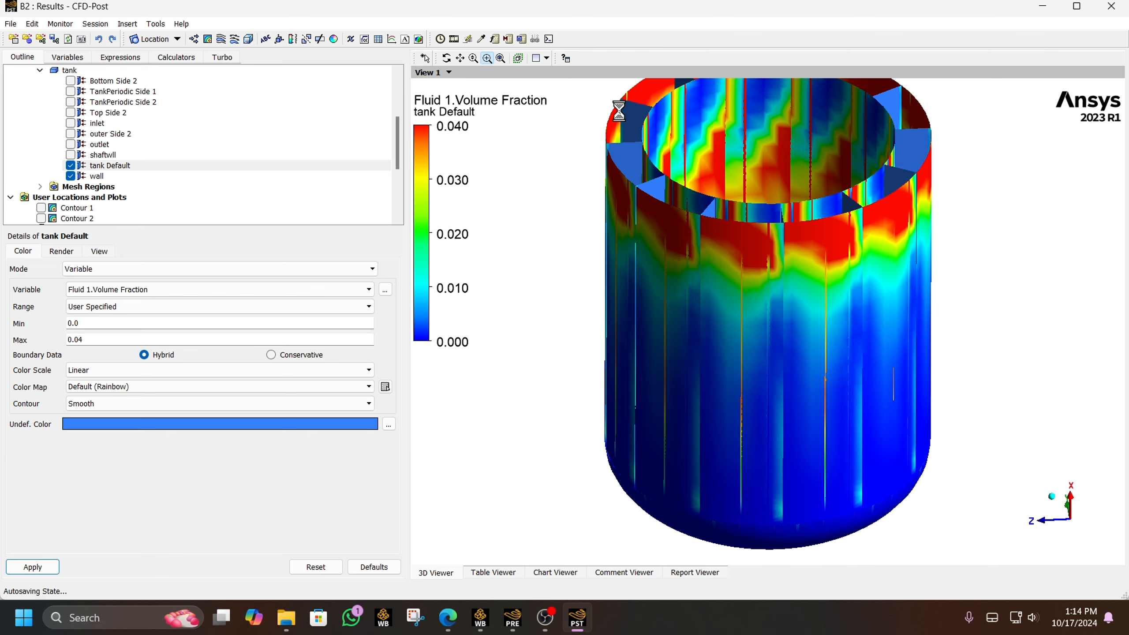
pyautogui.moveTo(618, 107); pyautogui.dragTo(714, 253)
pyautogui.scroll(-8, 702, 409)
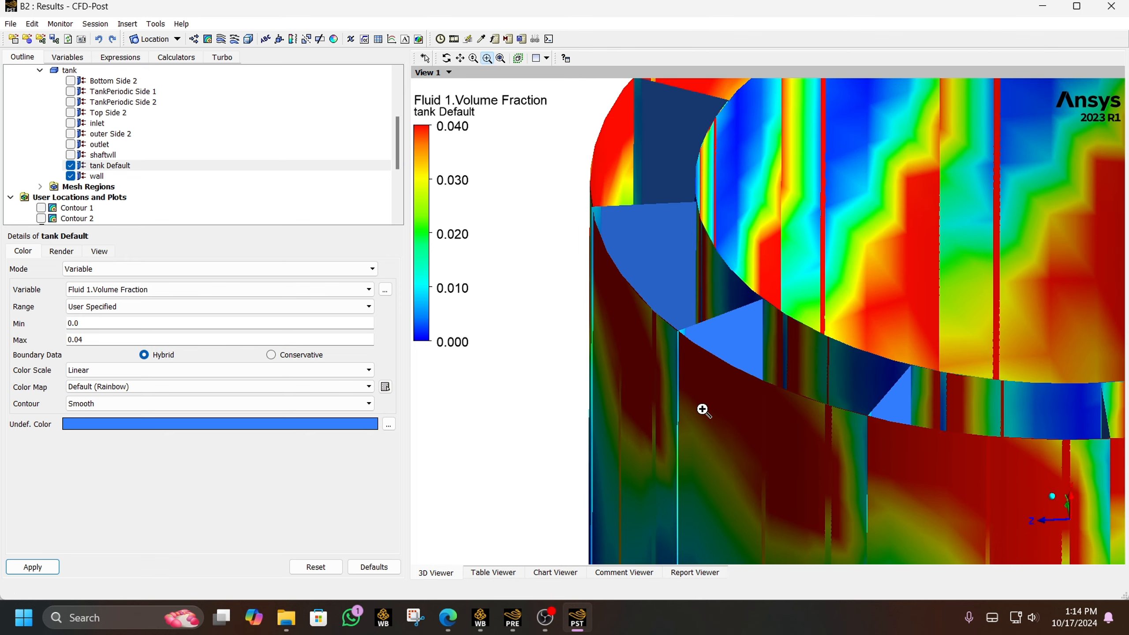
pyautogui.scroll(-5, 702, 409)
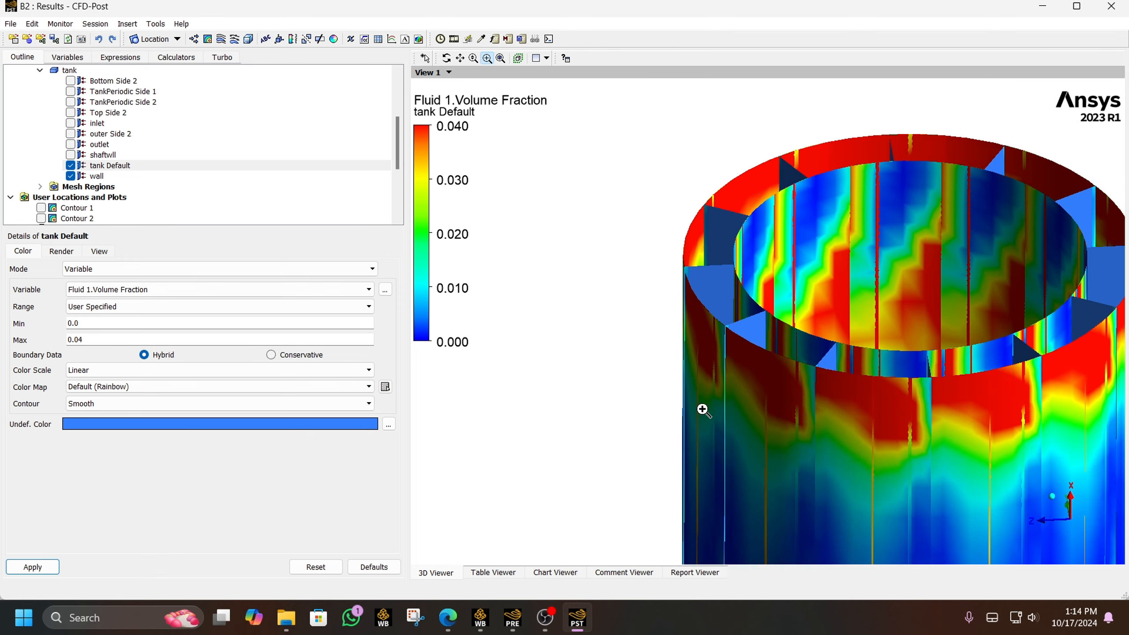
pyautogui.click(500, 58)
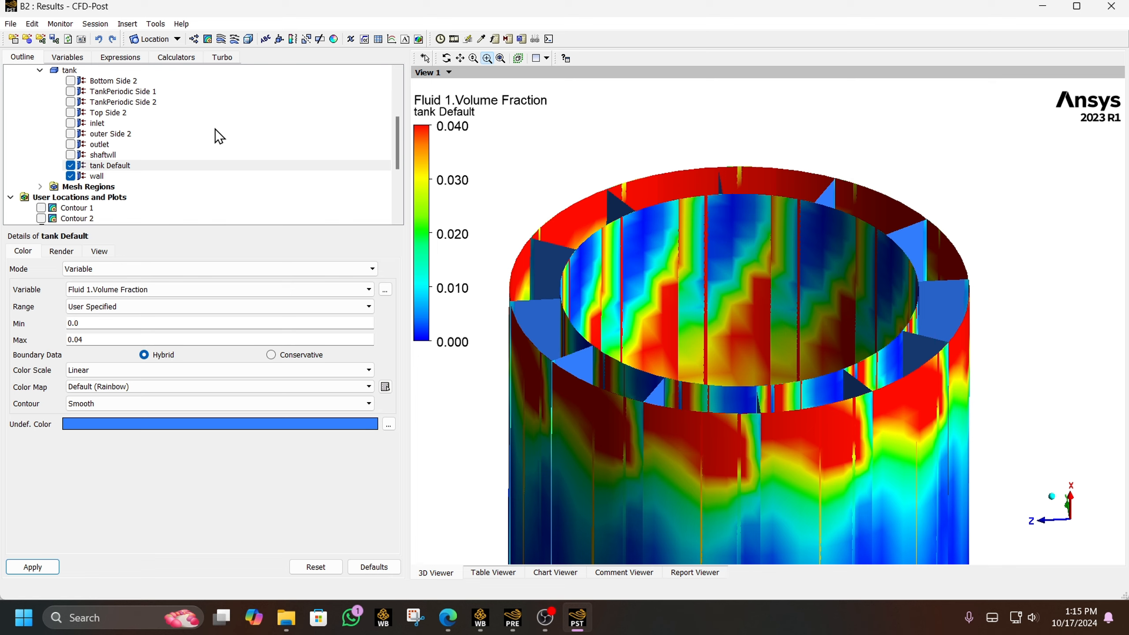
# Hide the tank Default and wall boundaries of the tank domain
pyautogui.click(71, 166)
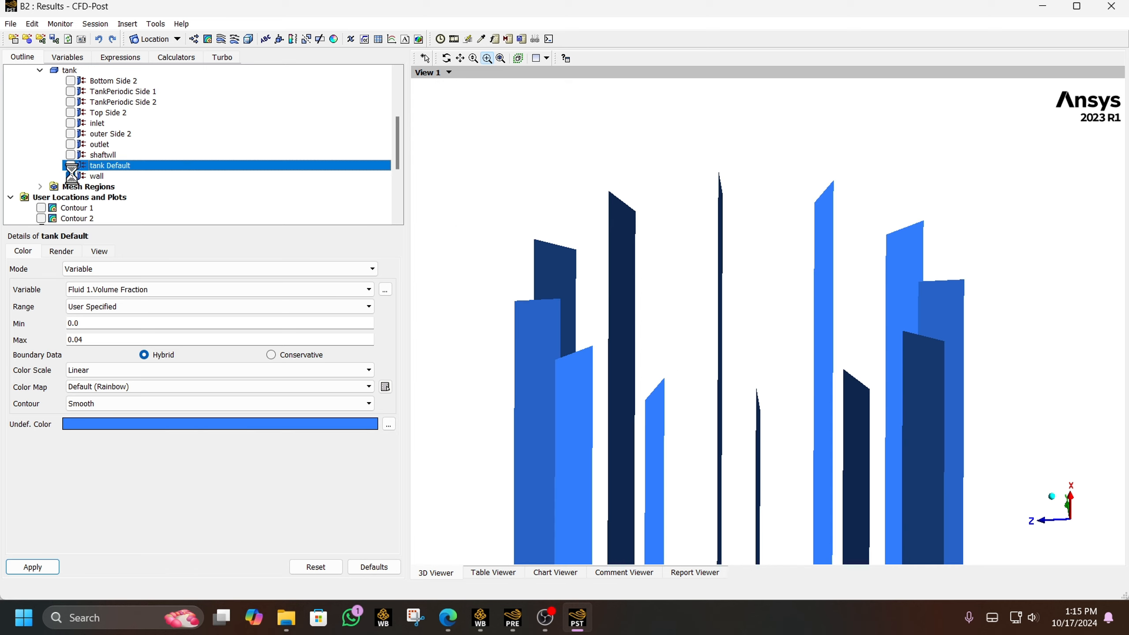
pyautogui.click(70, 176)
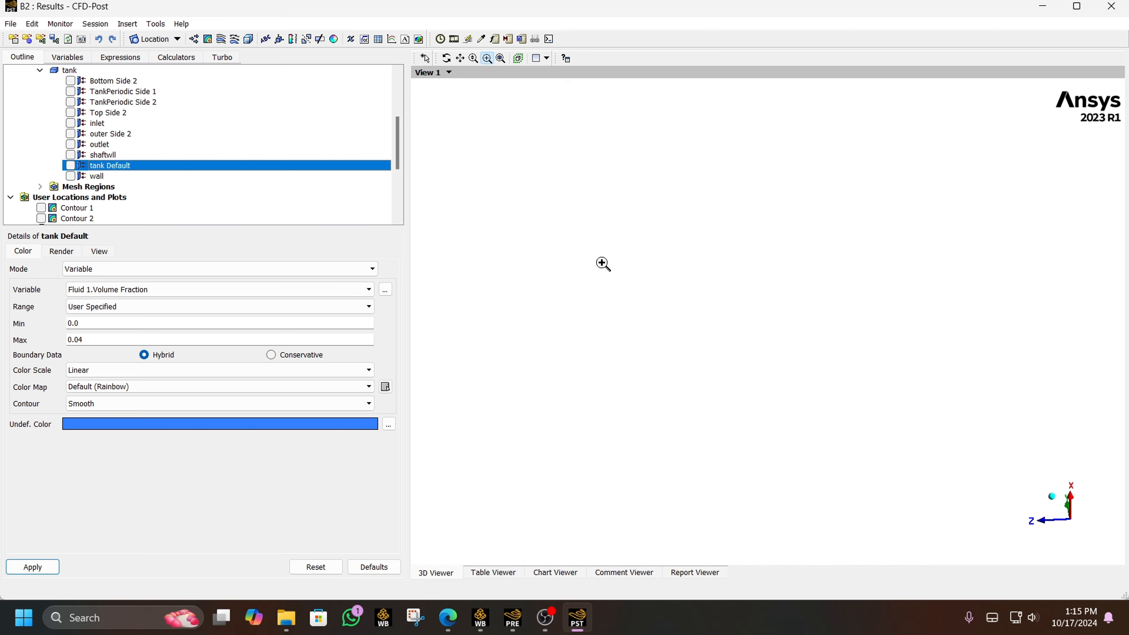
# Switch to Workbench and display the solver monitors for the Solution cell of the Fluid Flow (CFX) system
pyautogui.click(513, 620)
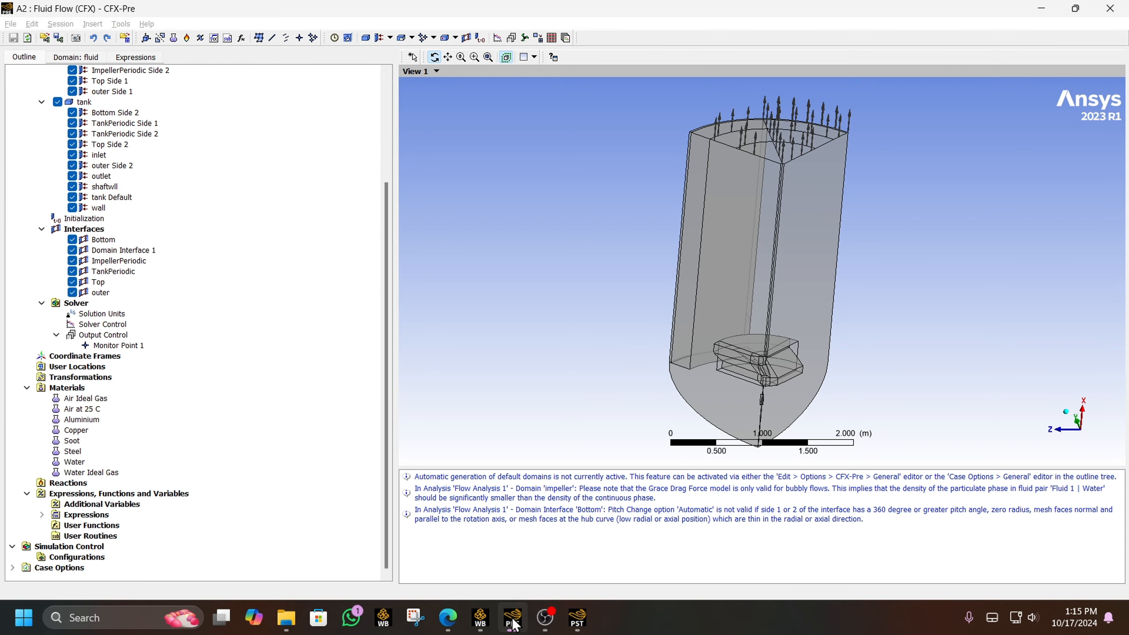
pyautogui.click(513, 621)
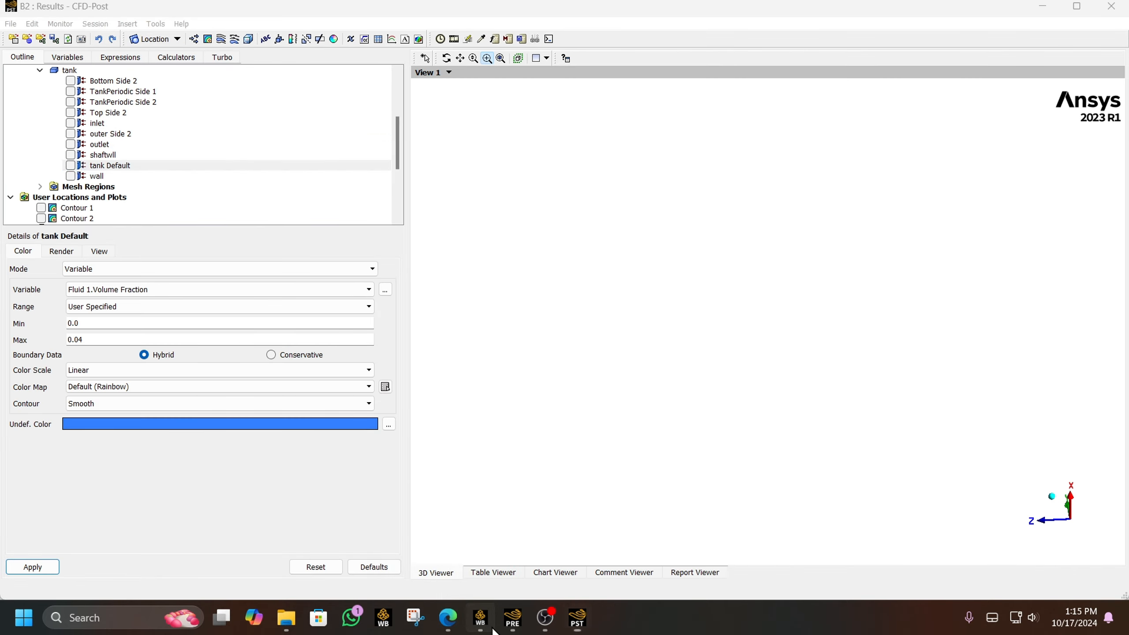
pyautogui.click(493, 629)
pyautogui.rightClick(279, 168)
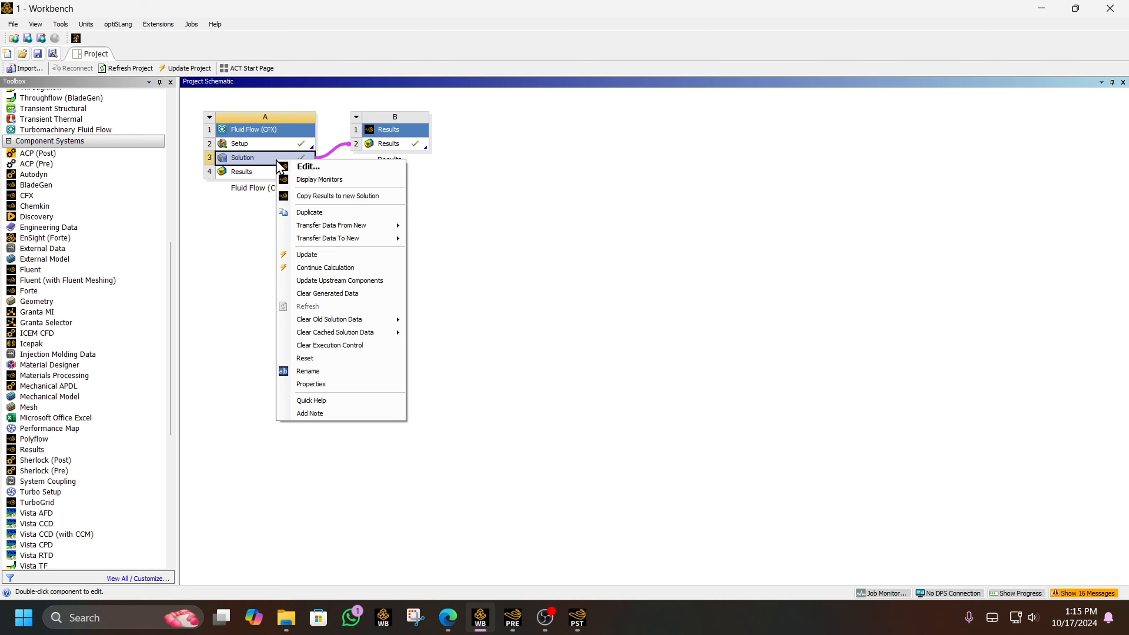
pyautogui.click(307, 180)
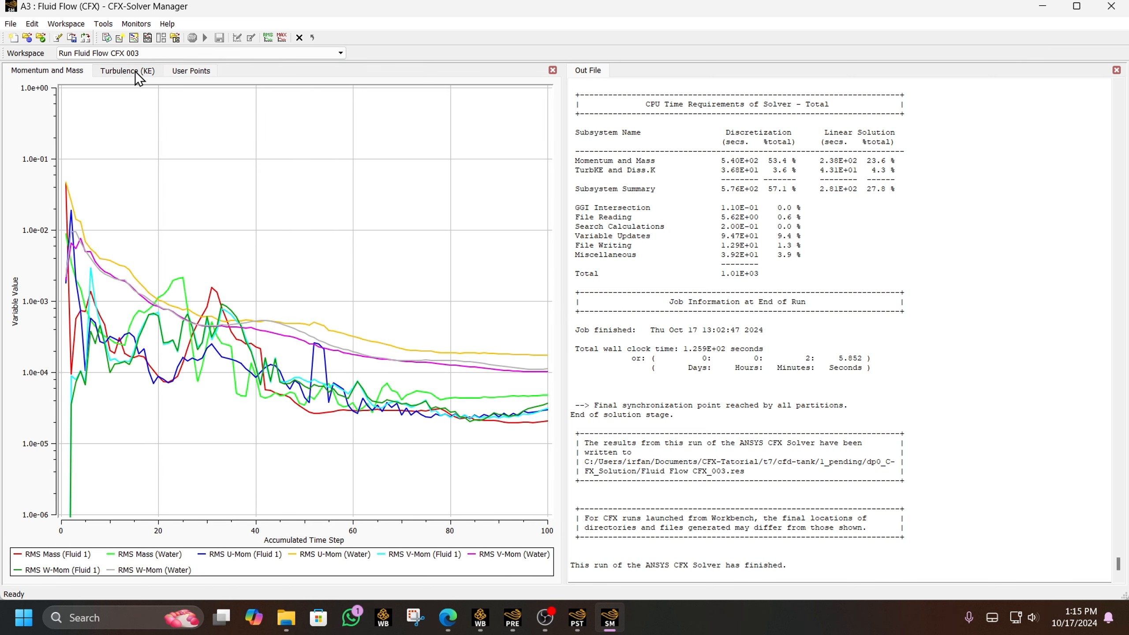
# Show the User Points plot and read Monitor Point 1's value at the end of its curve
pyautogui.click(183, 73)
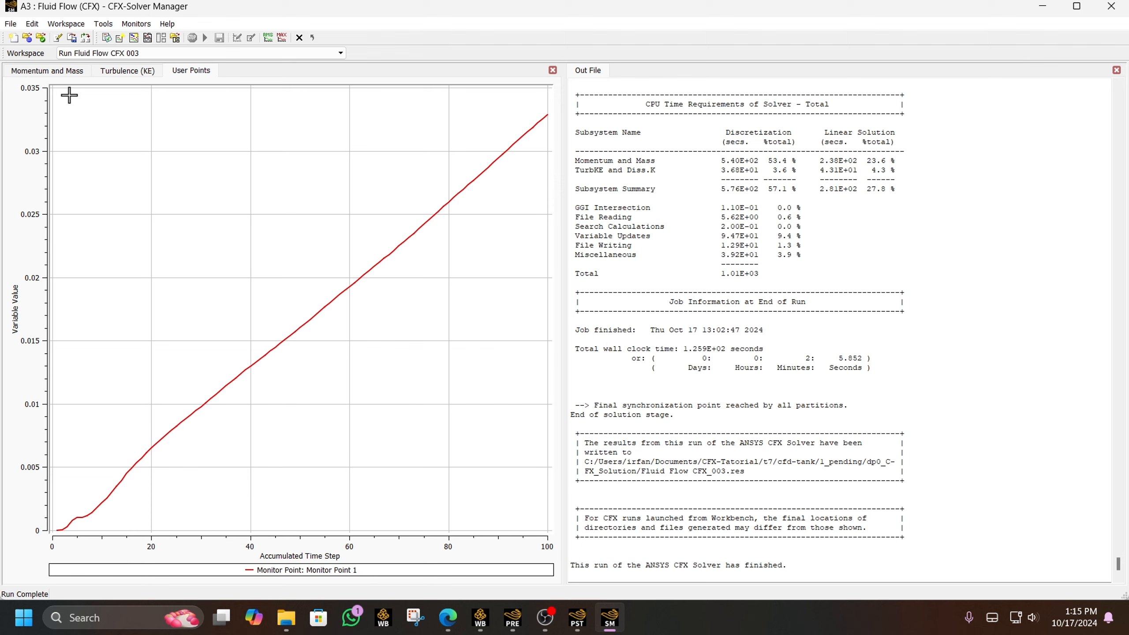
pyautogui.click(549, 115)
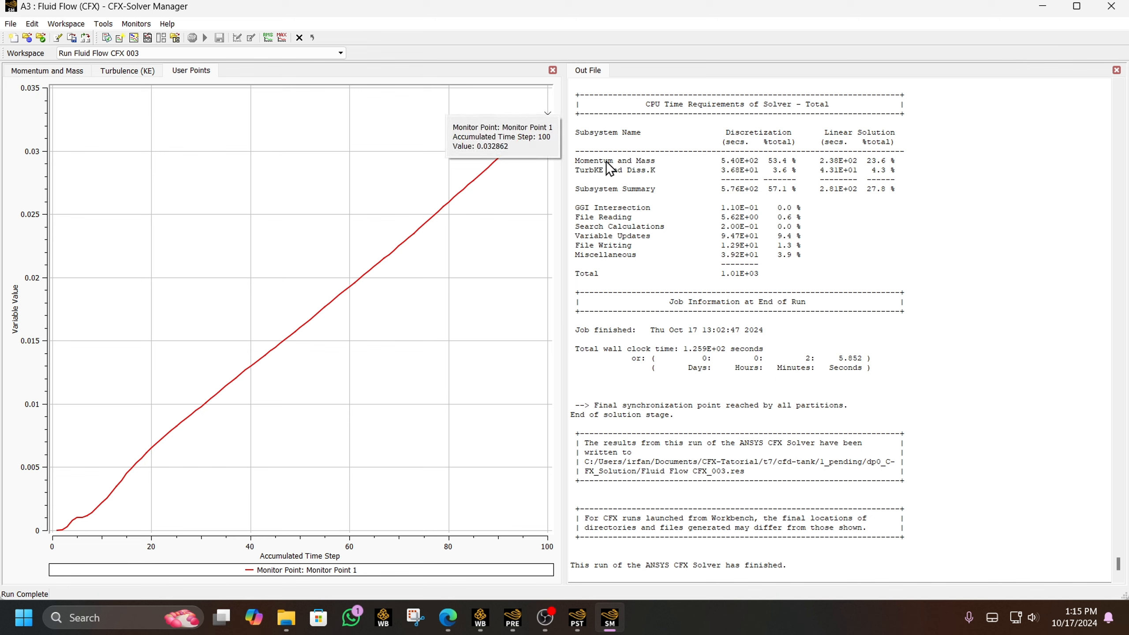